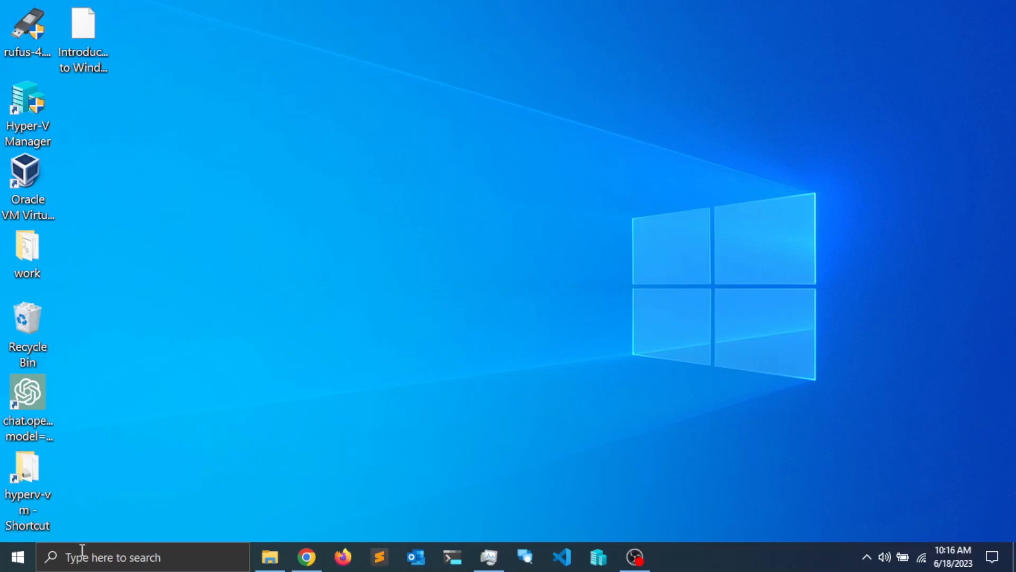
Step: Search the Start menu for 'control' and launch Control Panel
{"action": "left_click", "coordinate": [17, 562]}
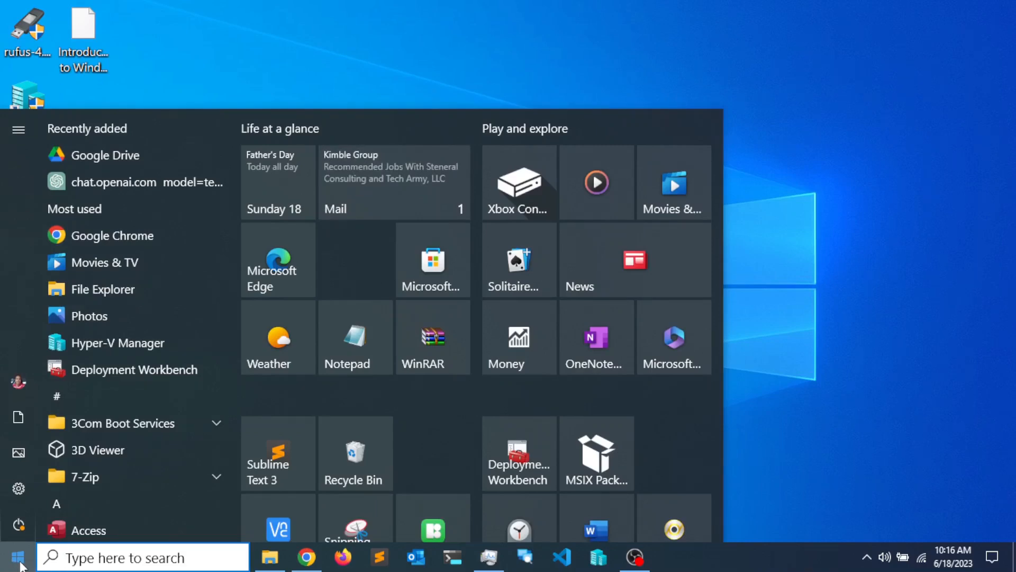
{"action": "type", "text": "control"}
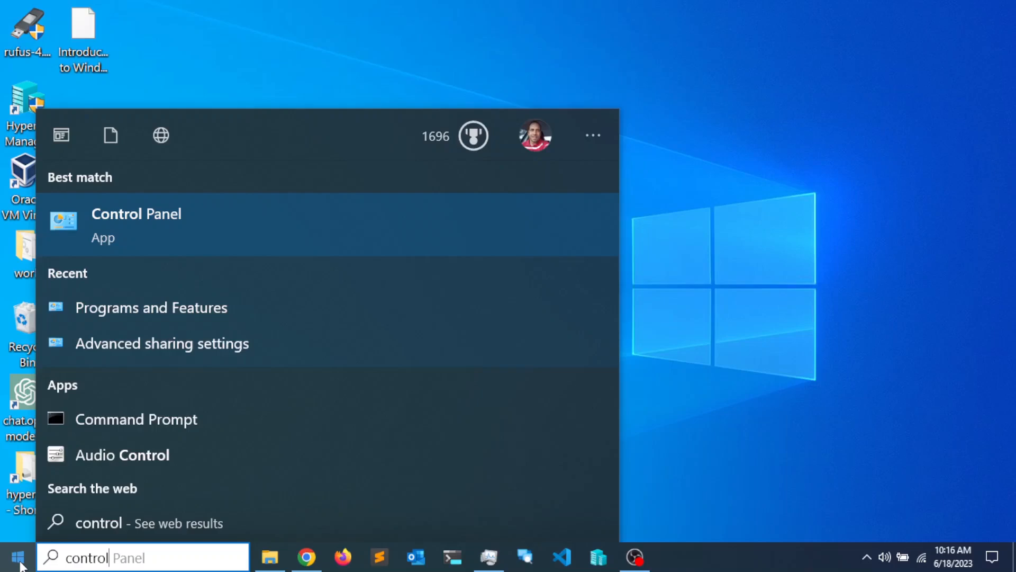
{"action": "key", "text": "Return"}
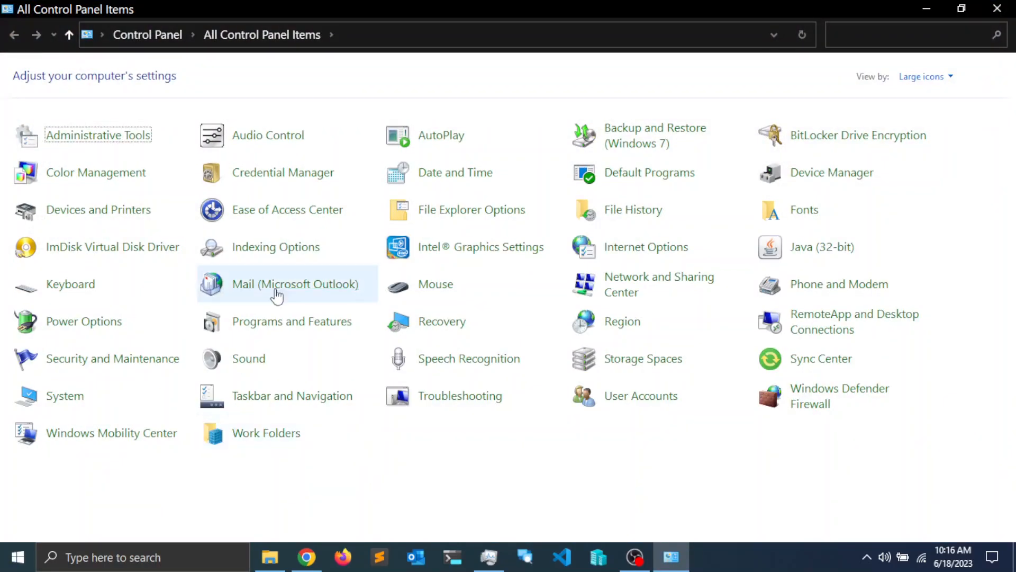
Step: Confirm in Windows Features that Hyper-V is enabled, then close Windows Features and Programs and Features
{"action": "left_click", "coordinate": [286, 325]}
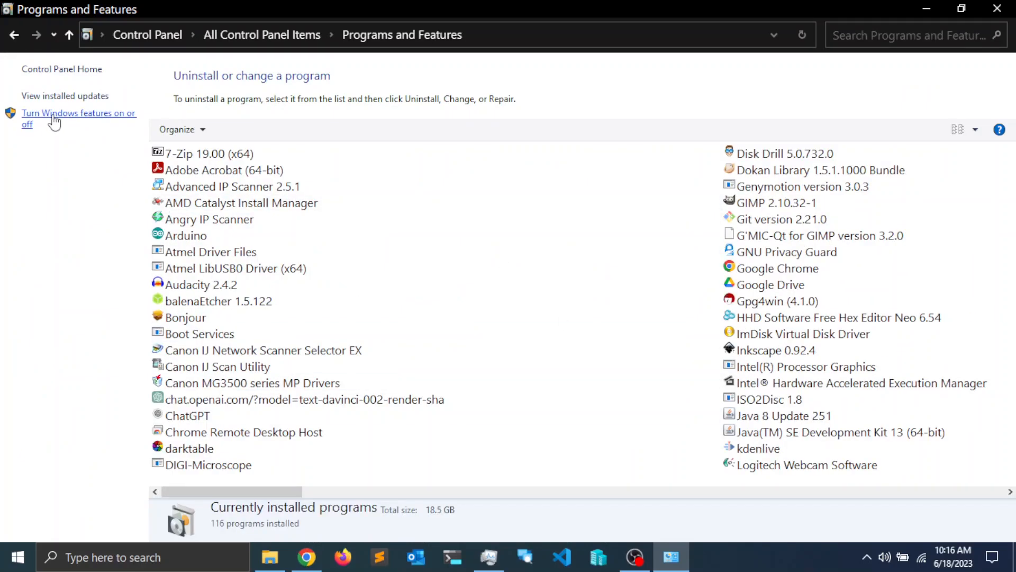
{"action": "left_click", "coordinate": [54, 122]}
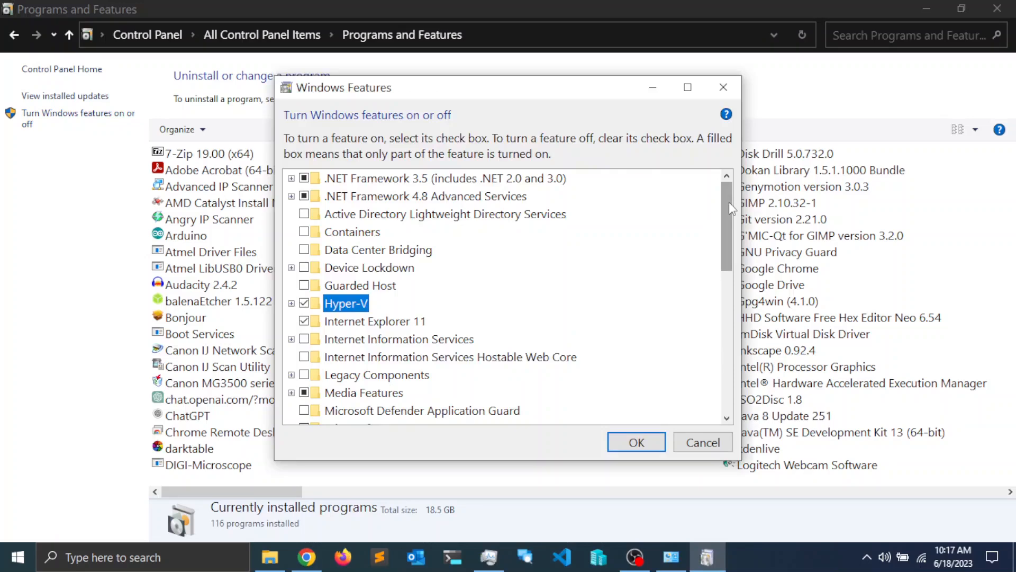
{"action": "left_click_drag", "start_coordinate": [730, 202], "coordinate": [733, 193]}
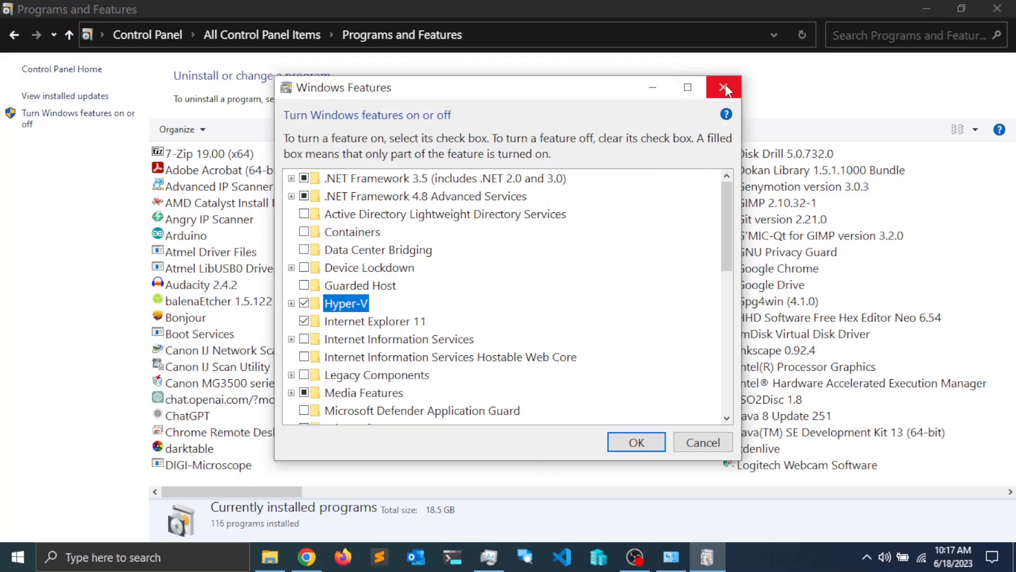
{"action": "left_click", "coordinate": [703, 442]}
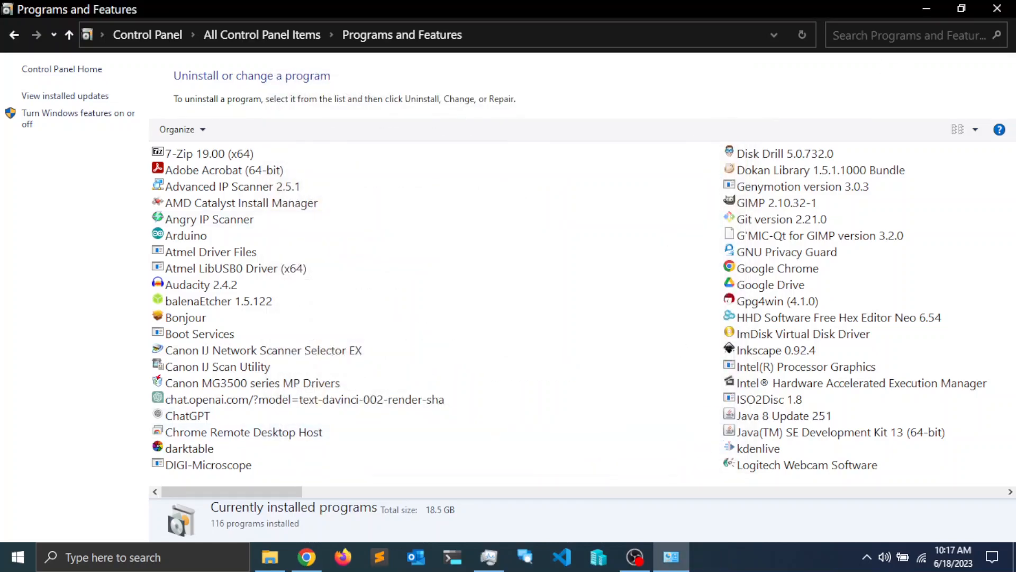
{"action": "left_click", "coordinate": [998, 8]}
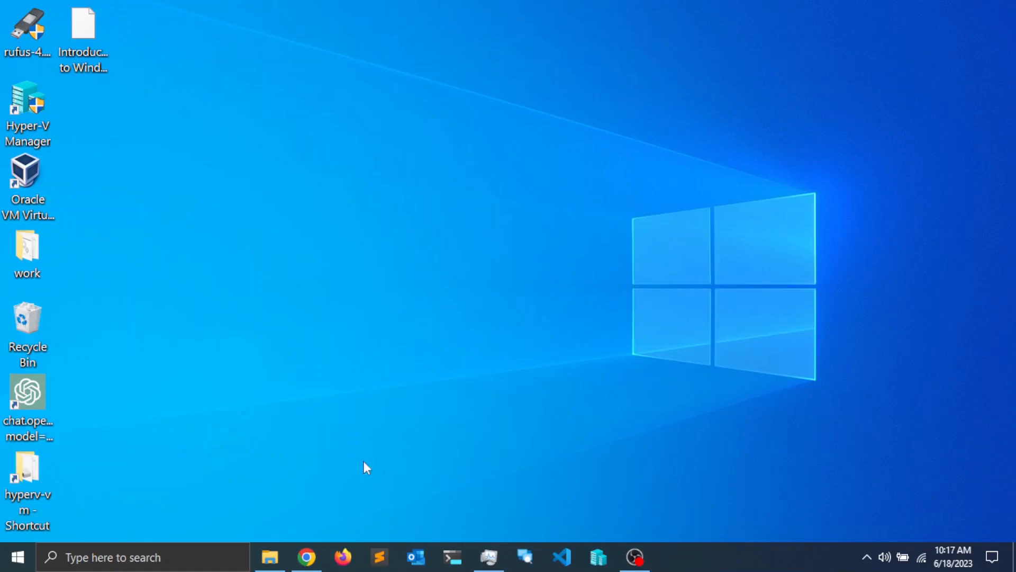
Step: Search Google in Chrome for 'windows server 2022 iso download'
{"action": "left_click", "coordinate": [308, 557]}
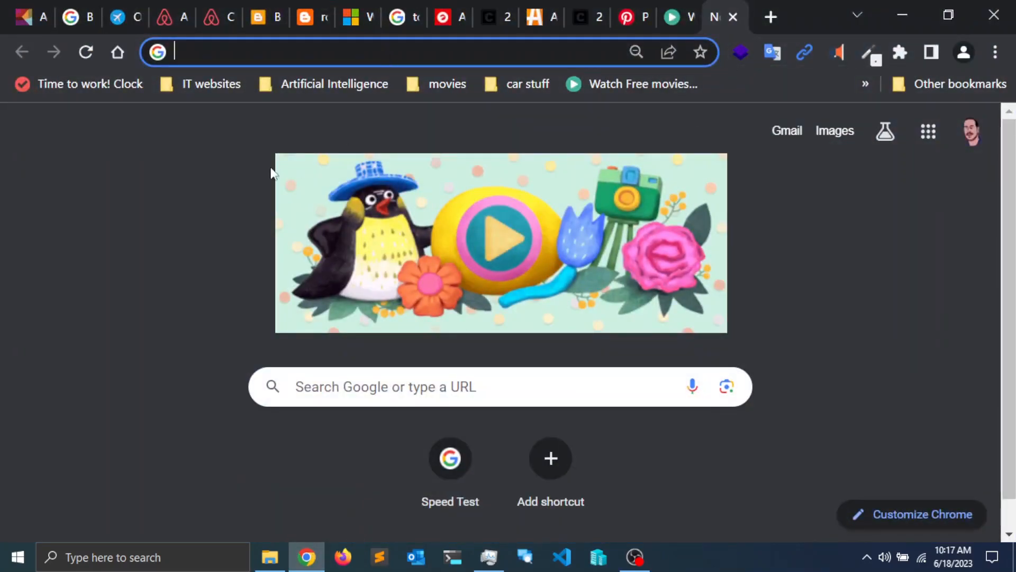
{"action": "left_click", "coordinate": [429, 53]}
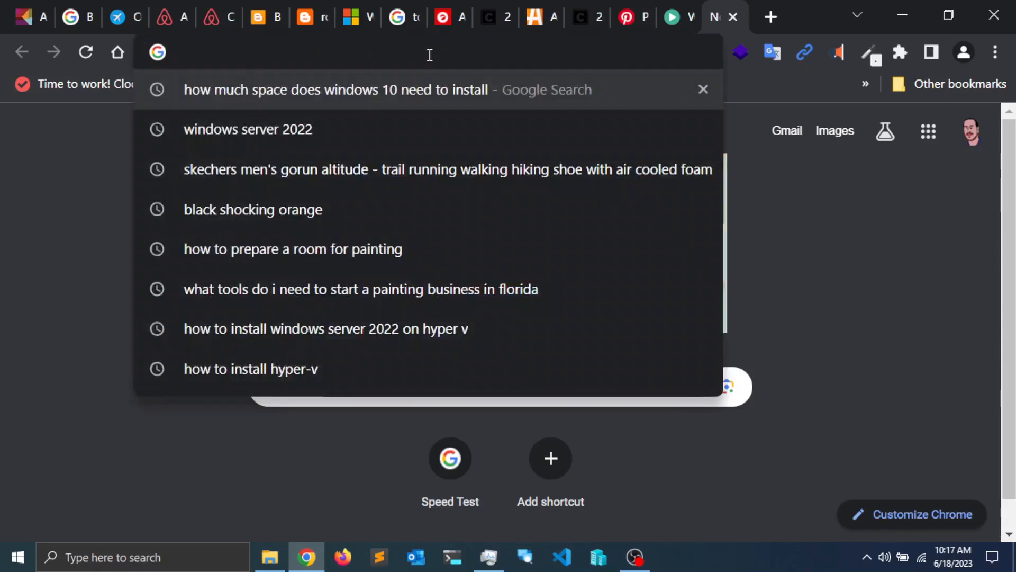
{"action": "type", "text": "windows s"}
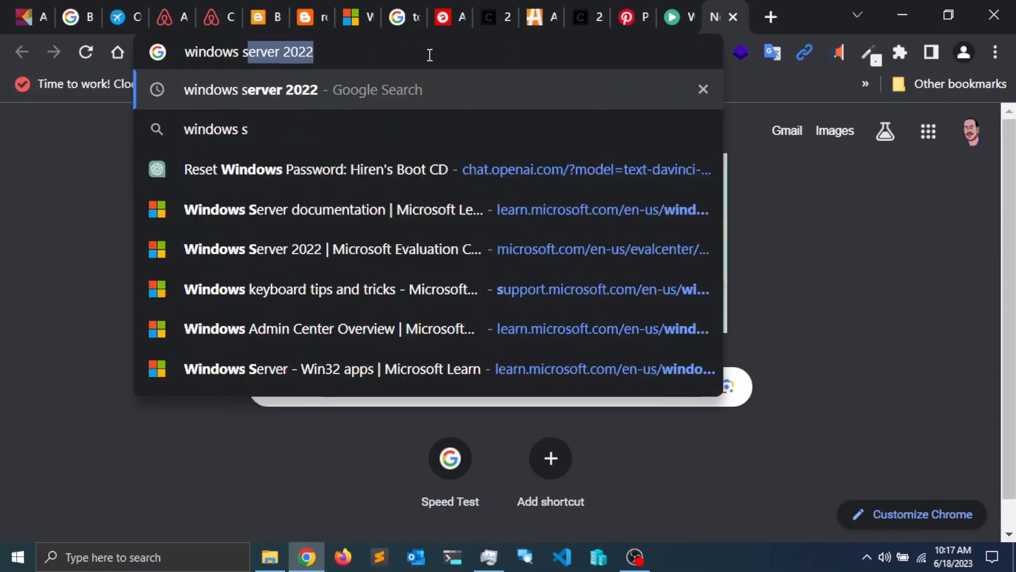
{"action": "type", "text": "drv"}
{"action": "key", "text": "BackSpace"}
{"action": "key", "text": "BackSpace"}
{"action": "key", "text": "BackSpace"}
{"action": "type", "text": "erv"}
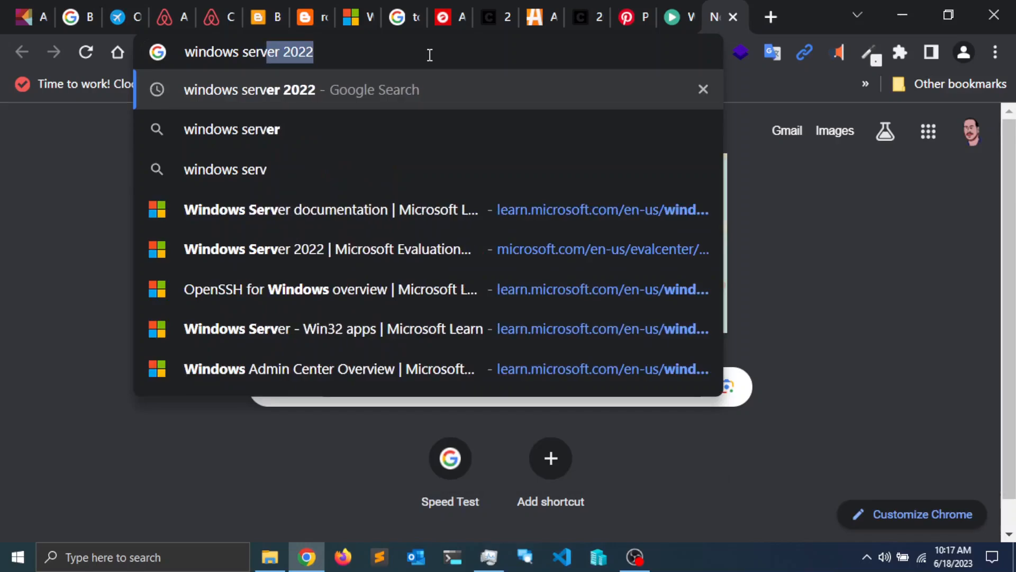
{"action": "type", "text": "er 2022"}
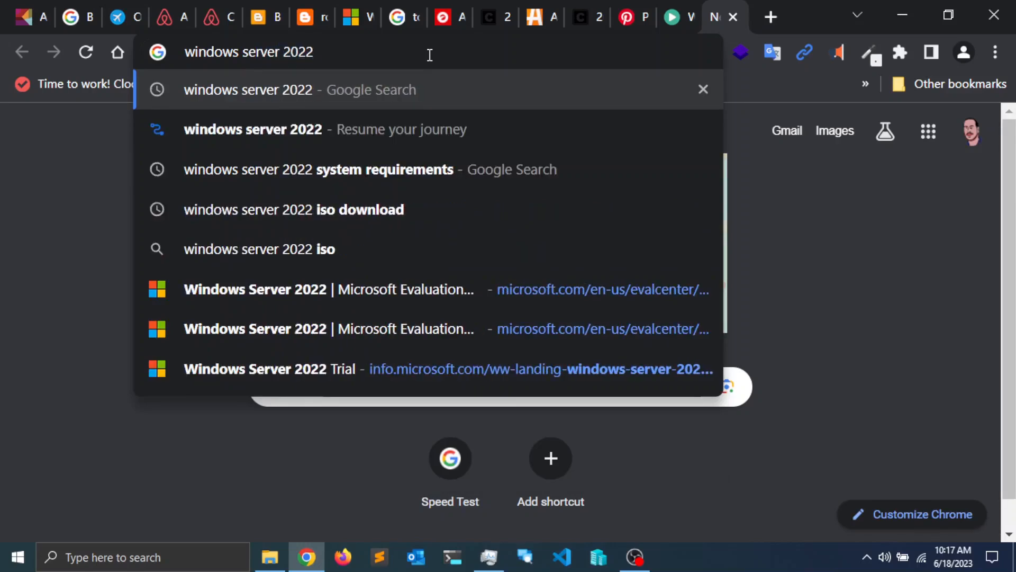
{"action": "type", "text": " ios"}
{"action": "key", "text": "BackSpace"}
{"action": "key", "text": "BackSpace"}
{"action": "type", "text": "so "}
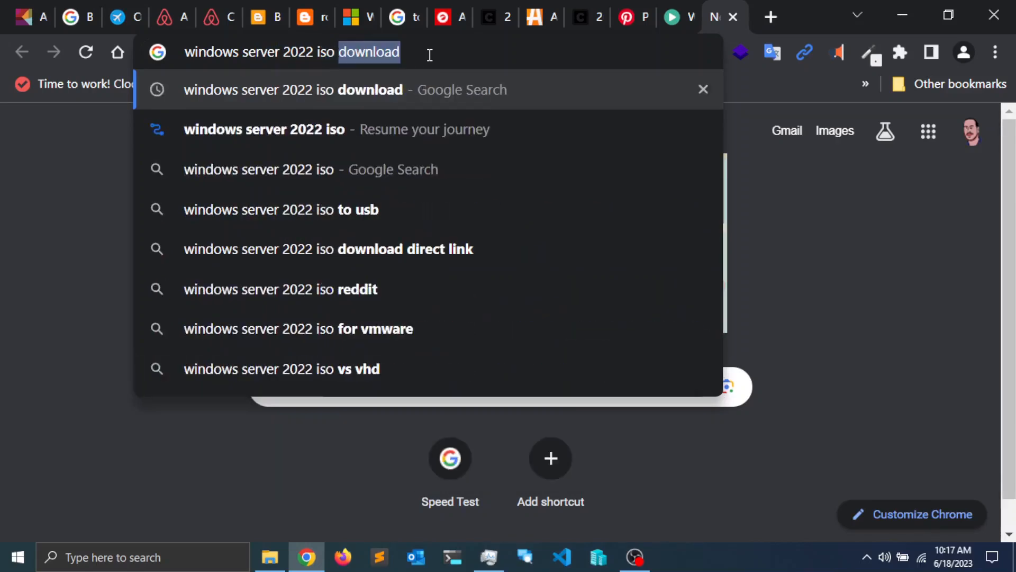
{"action": "type", "text": "download"}
{"action": "key", "text": "Return"}
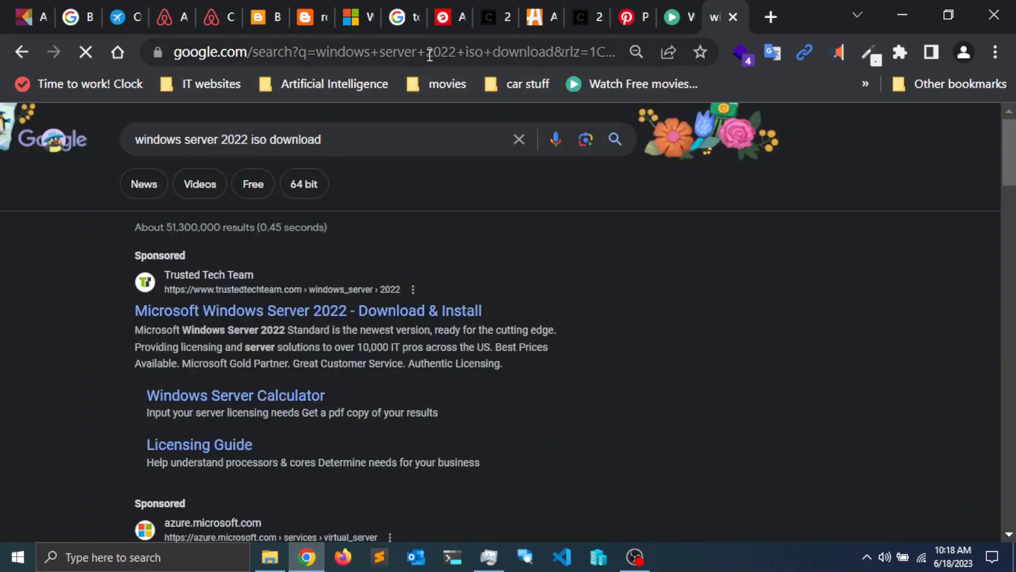
Step: Open the Microsoft Evaluation Center result for Windows Server 2022 and scroll to Get started for free
{"action": "scroll", "coordinate": [594, 288], "scroll_direction": "down", "scroll_amount": 3}
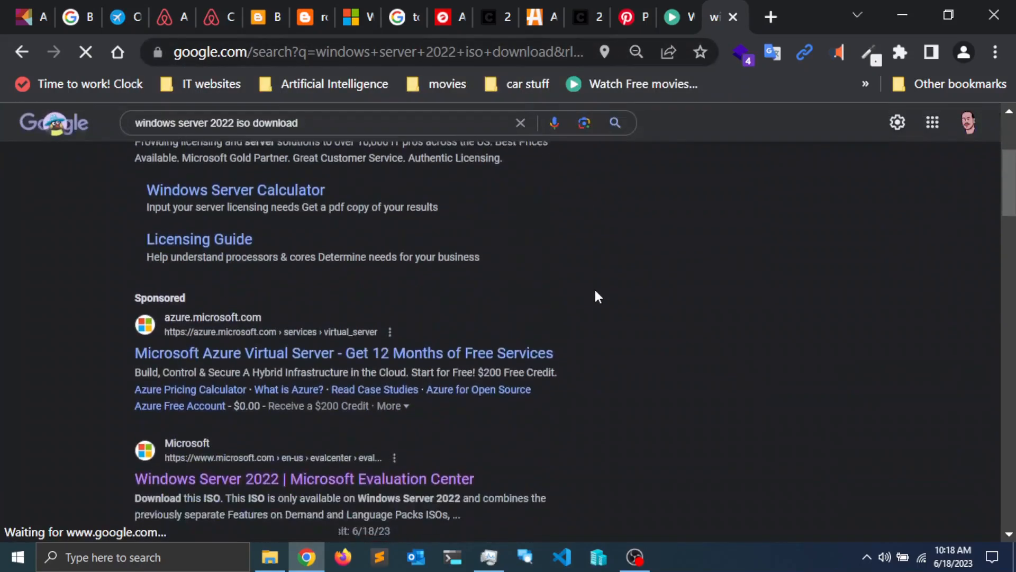
{"action": "scroll", "coordinate": [596, 296], "scroll_direction": "down", "scroll_amount": 3}
{"action": "scroll", "coordinate": [595, 296], "scroll_direction": "up", "scroll_amount": 2}
{"action": "scroll", "coordinate": [595, 296], "scroll_direction": "down", "scroll_amount": 2}
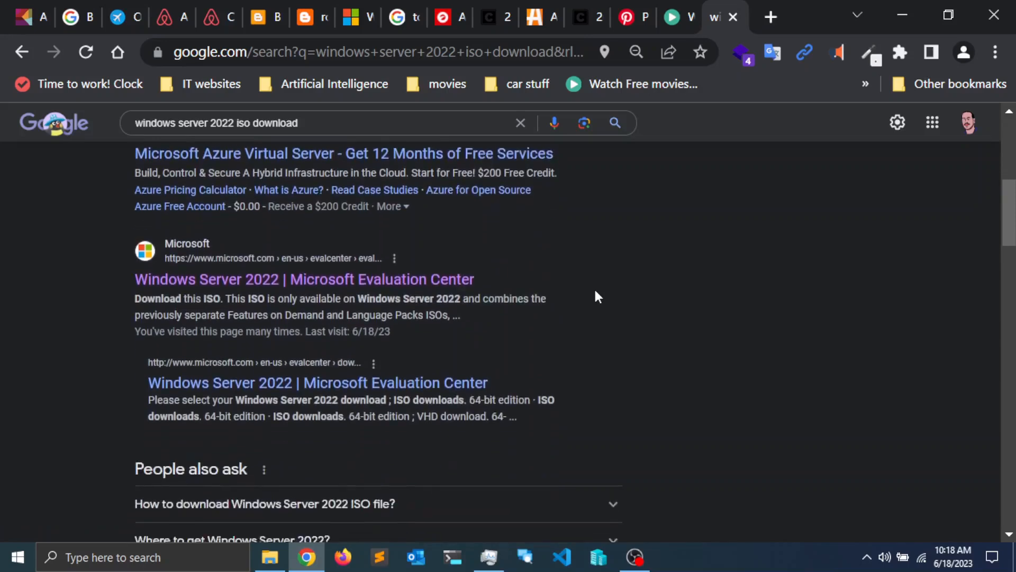
{"action": "scroll", "coordinate": [595, 296], "scroll_direction": "down", "scroll_amount": 2}
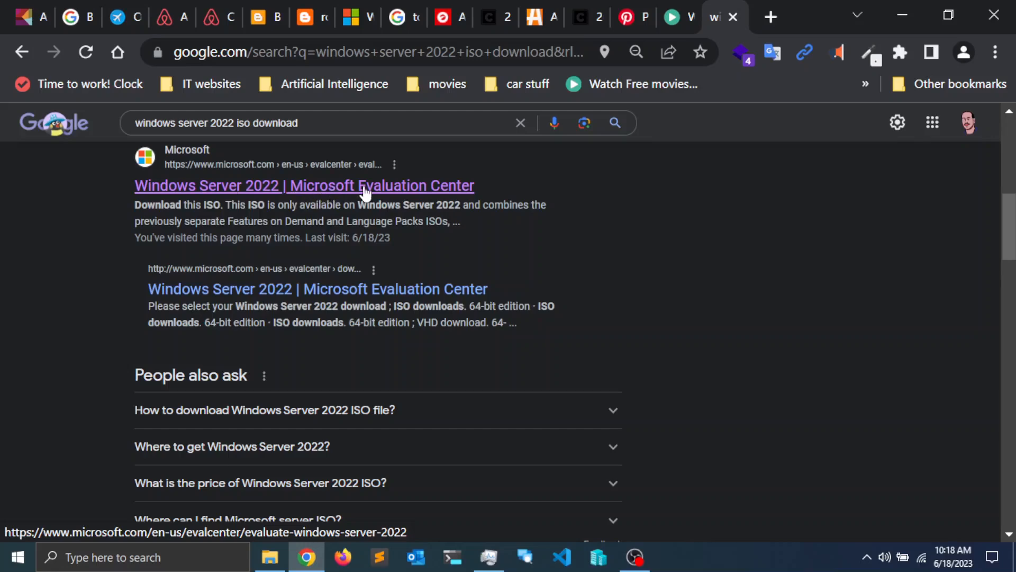
{"action": "left_click", "coordinate": [293, 190]}
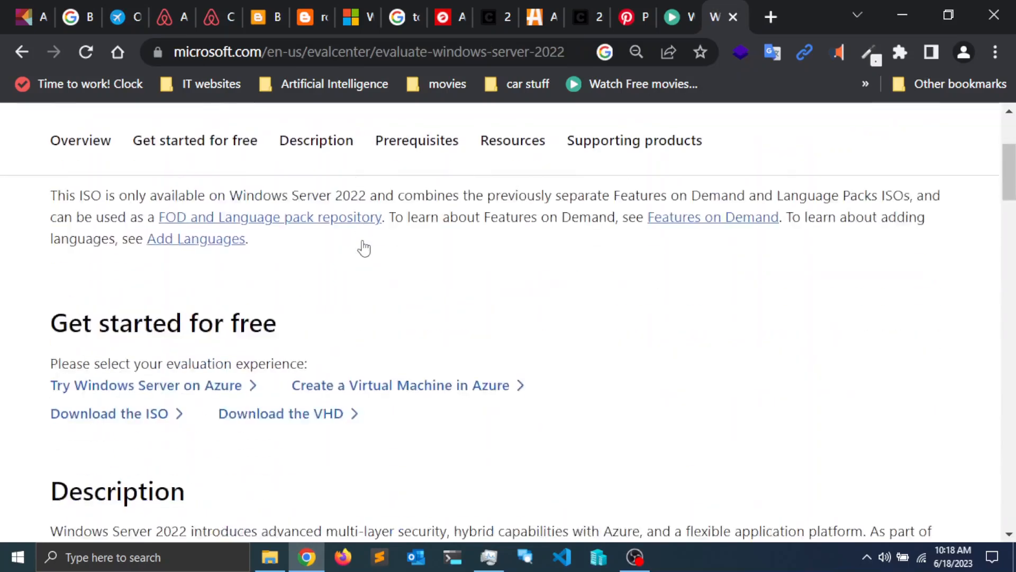
{"action": "scroll", "coordinate": [363, 247], "scroll_direction": "down", "scroll_amount": 2}
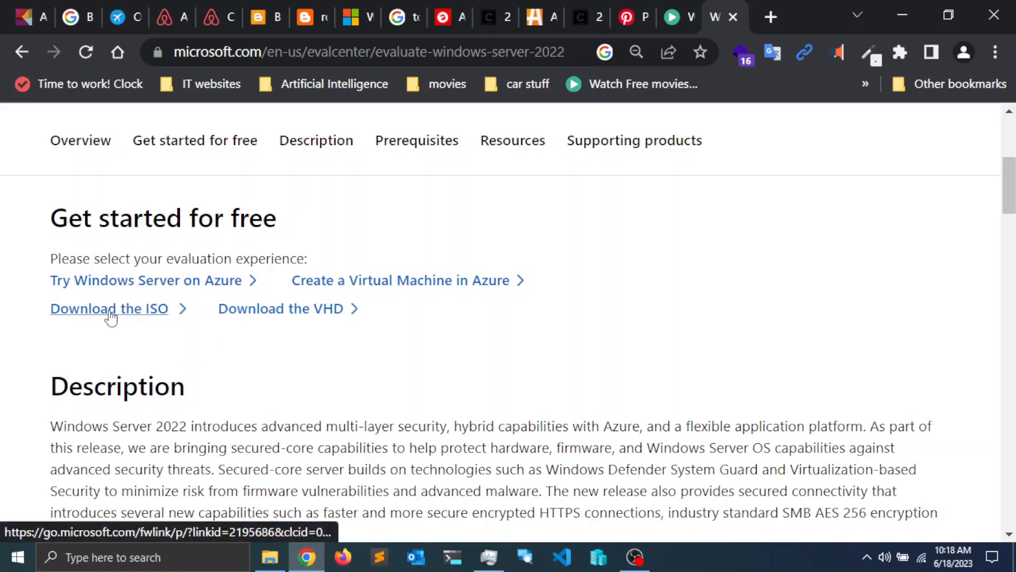
Step: Open the Download the ISO registration form, review its fields down to Download now, and minimize Chrome
{"action": "left_click", "coordinate": [144, 316]}
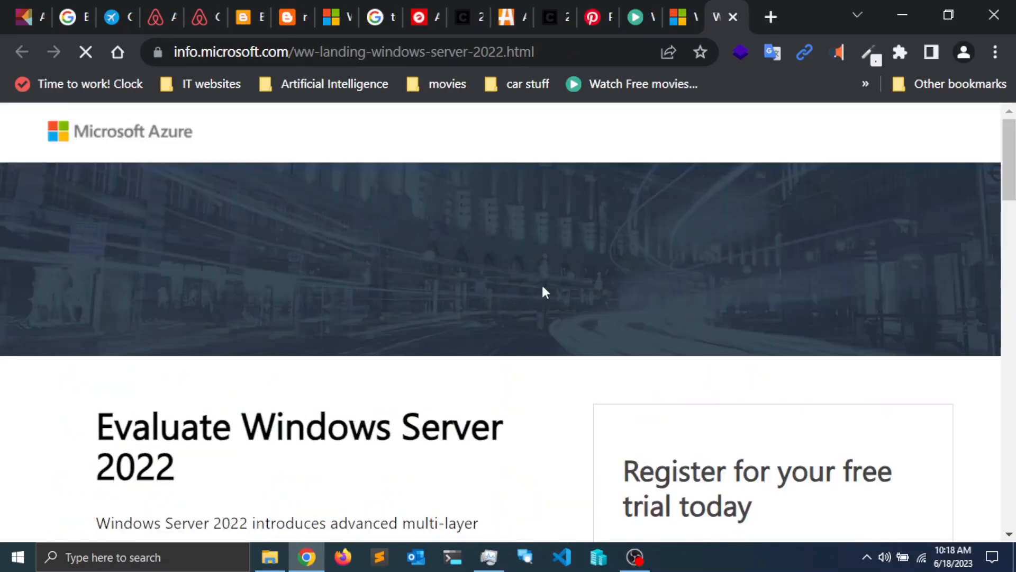
{"action": "scroll", "coordinate": [553, 291], "scroll_direction": "down", "scroll_amount": 7}
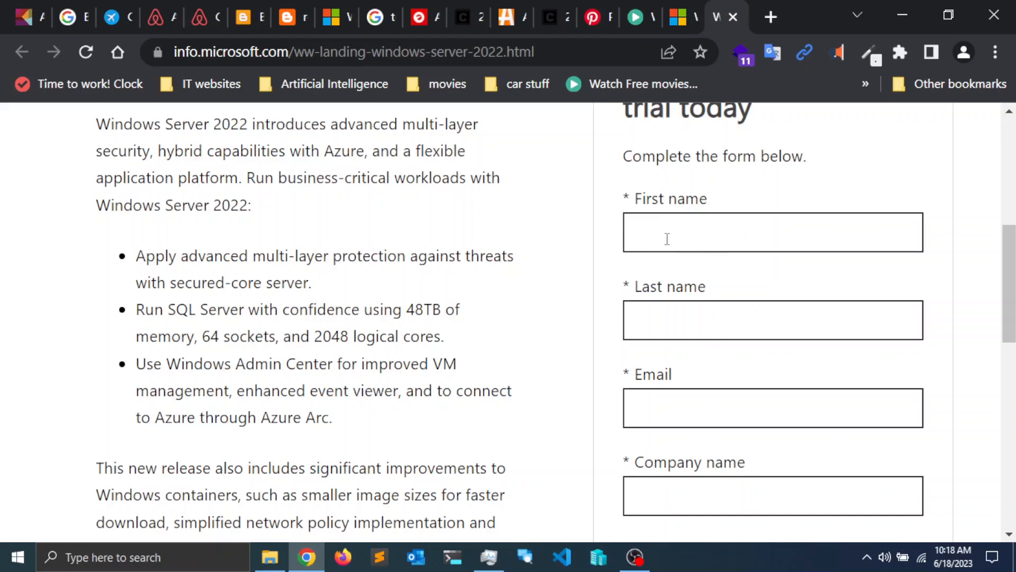
{"action": "scroll", "coordinate": [581, 318], "scroll_direction": "down", "scroll_amount": 4}
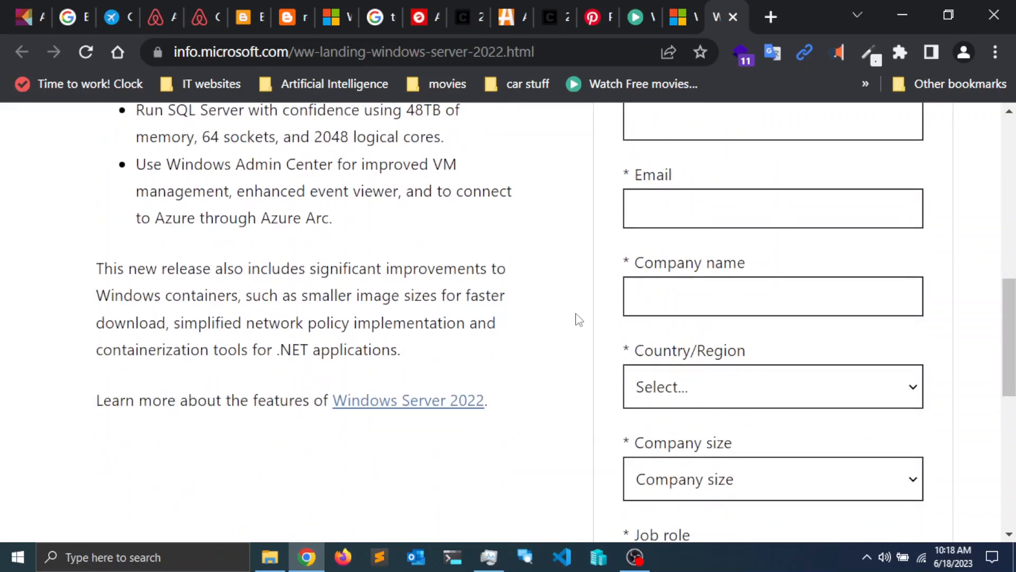
{"action": "scroll", "coordinate": [577, 317], "scroll_direction": "up", "scroll_amount": 2}
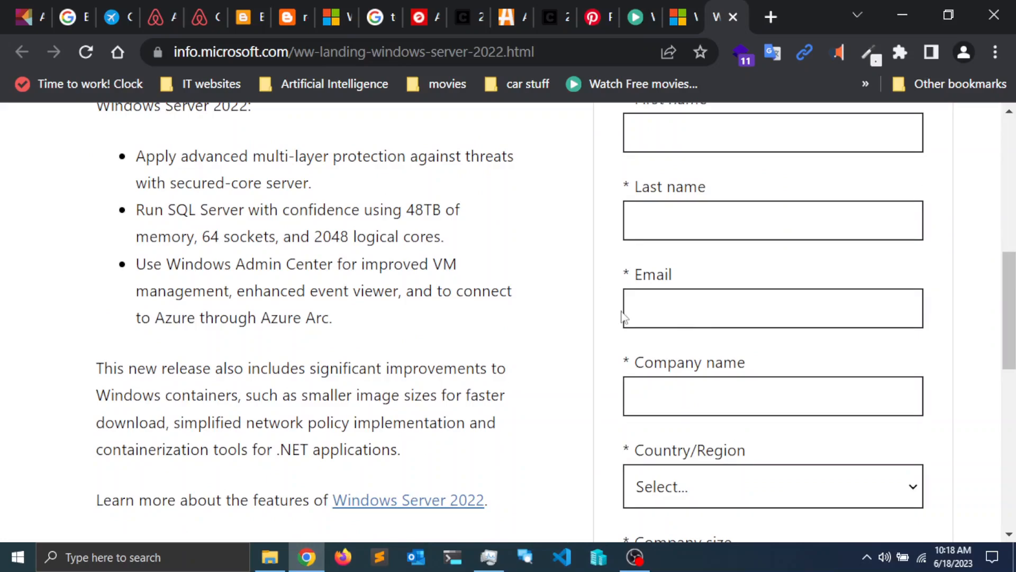
{"action": "scroll", "coordinate": [621, 310], "scroll_direction": "down", "scroll_amount": 4}
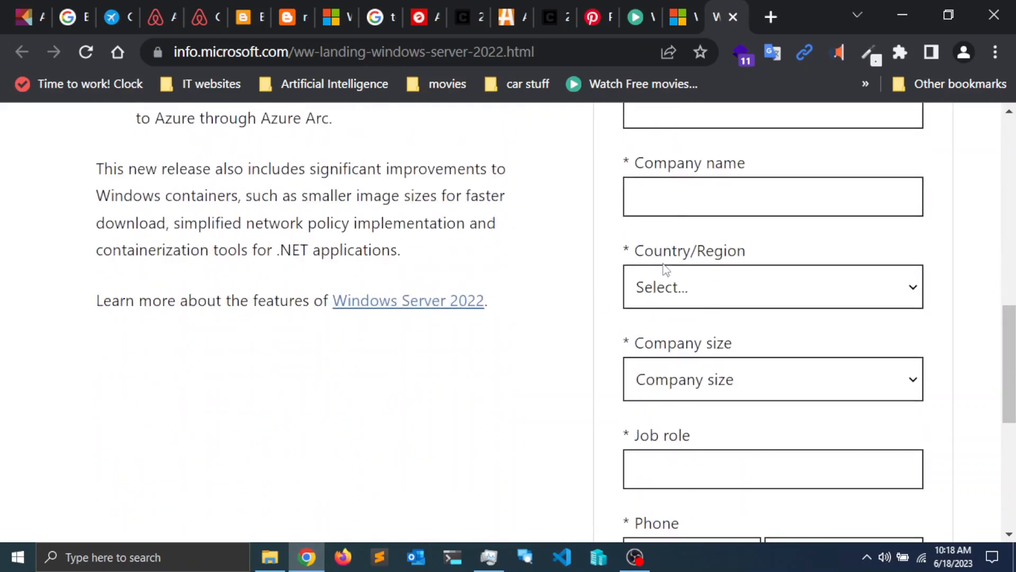
{"action": "scroll", "coordinate": [555, 367], "scroll_direction": "down", "scroll_amount": 6}
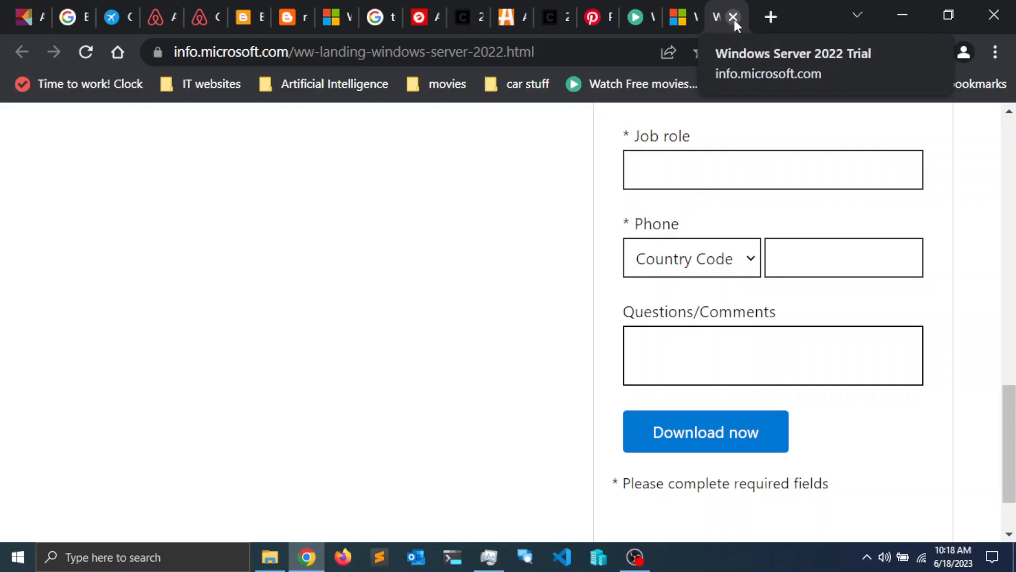
{"action": "left_click", "coordinate": [906, 11]}
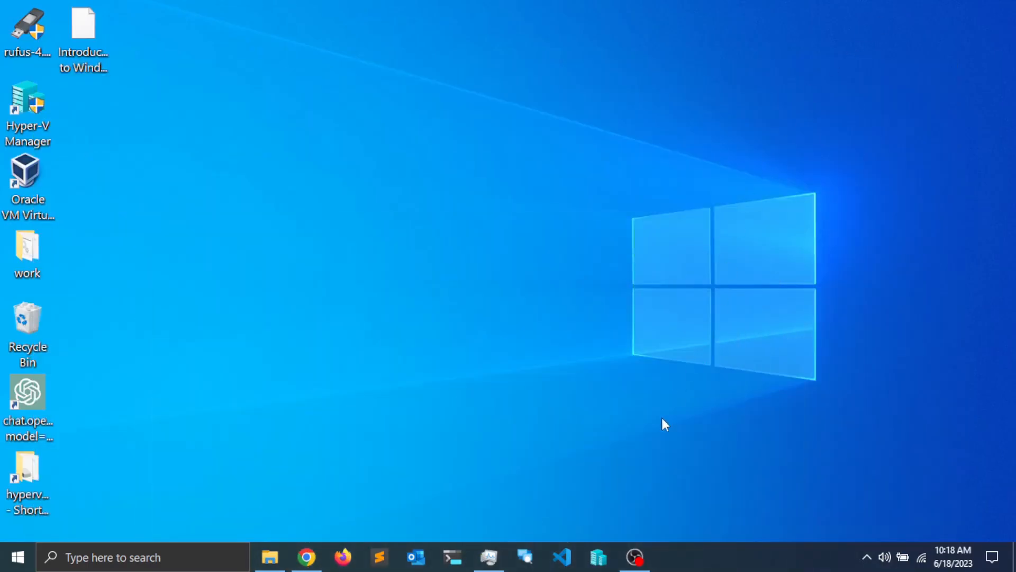
Step: Open Hyper-V Manager and launch the New Virtual Machine Wizard
{"action": "left_click", "coordinate": [596, 564]}
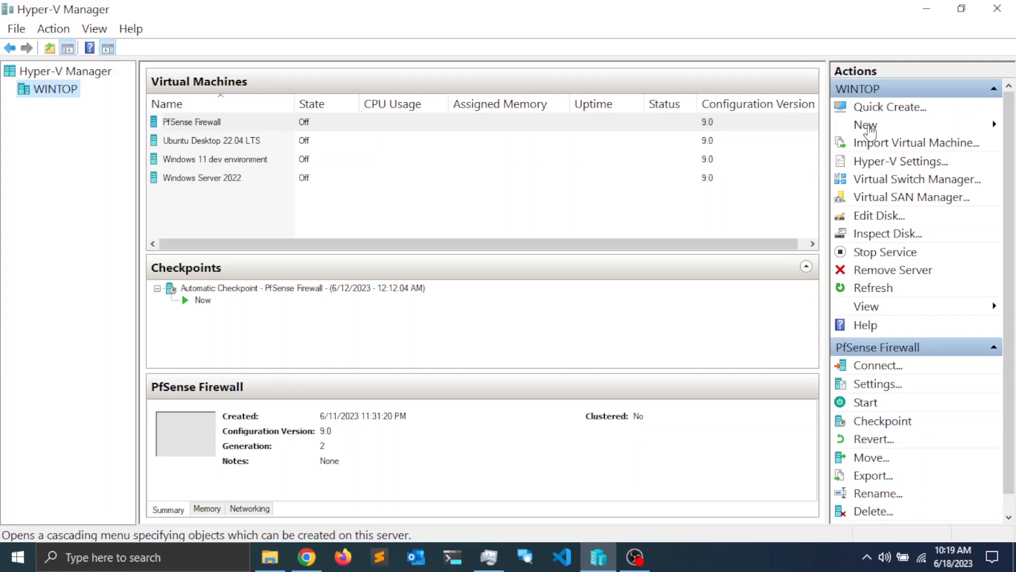
{"action": "left_click", "coordinate": [870, 127]}
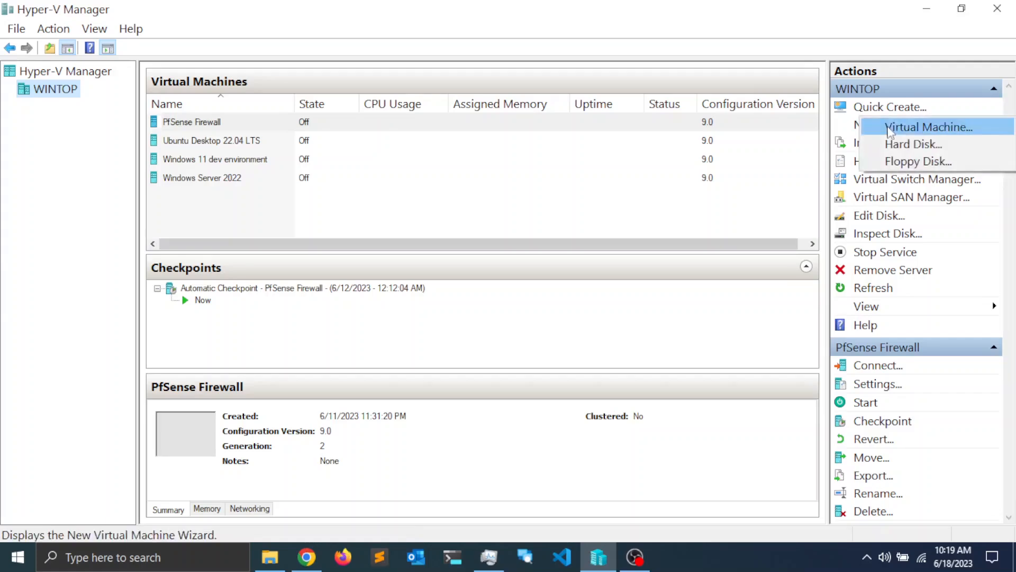
{"action": "left_click", "coordinate": [940, 130]}
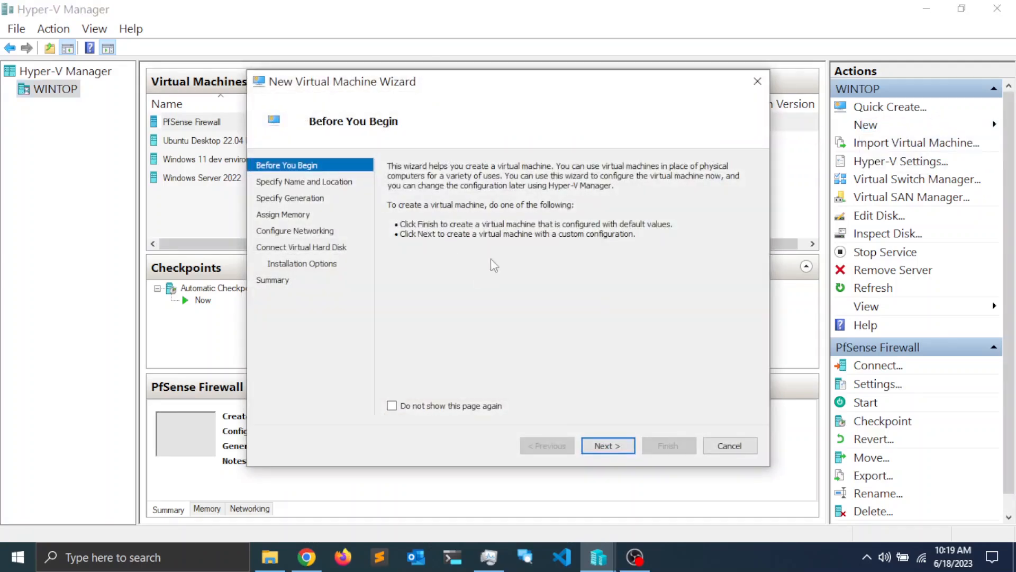
Step: Name the VM 'Windows Server 2022 1', keeping the default storage location
{"action": "left_click_drag", "start_coordinate": [471, 87], "coordinate": [438, 78]}
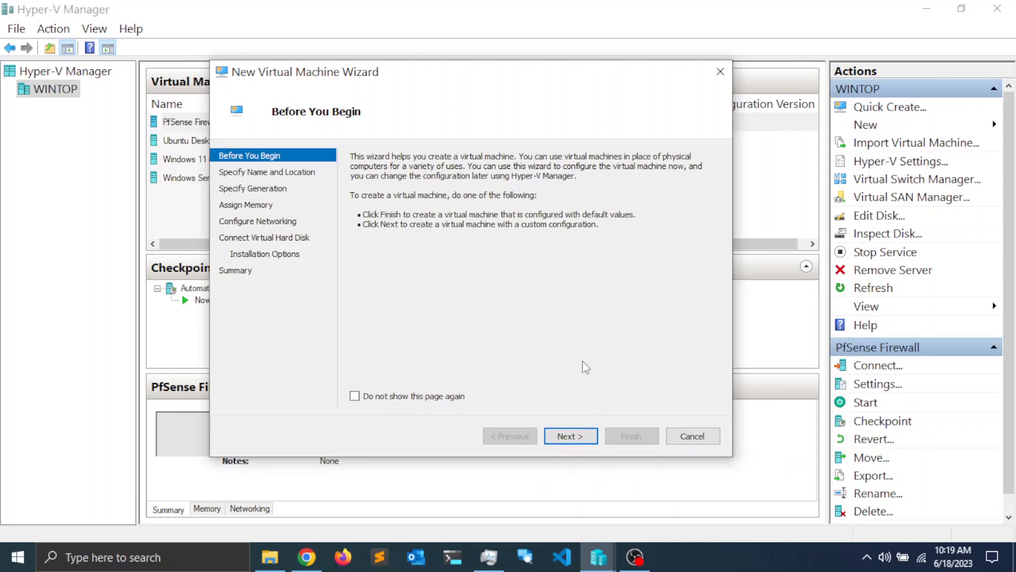
{"action": "left_click", "coordinate": [570, 437]}
{"action": "left_click_drag", "start_coordinate": [474, 206], "coordinate": [318, 202]}
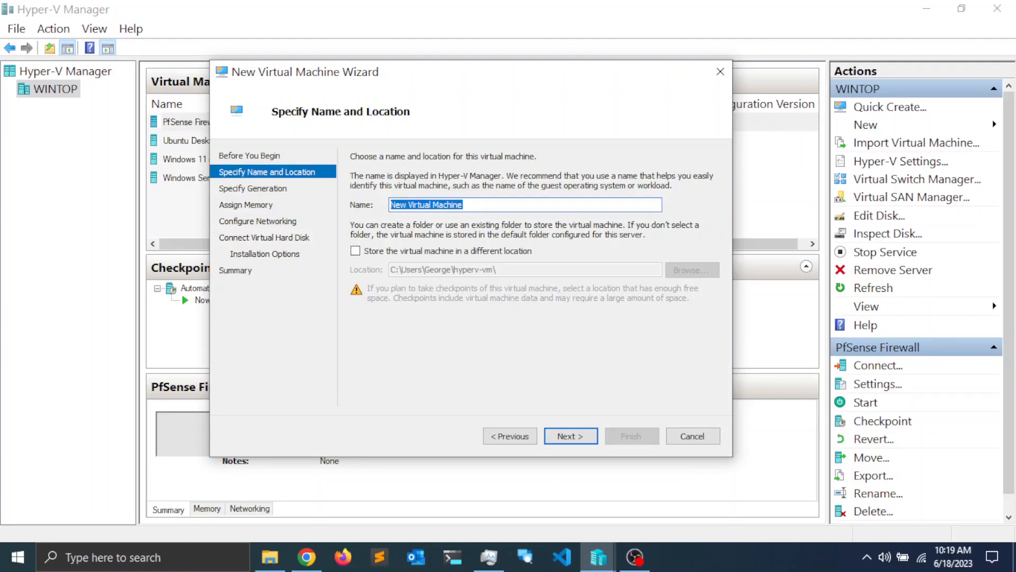
{"action": "type", "text": "Windows Server 2022 1"}
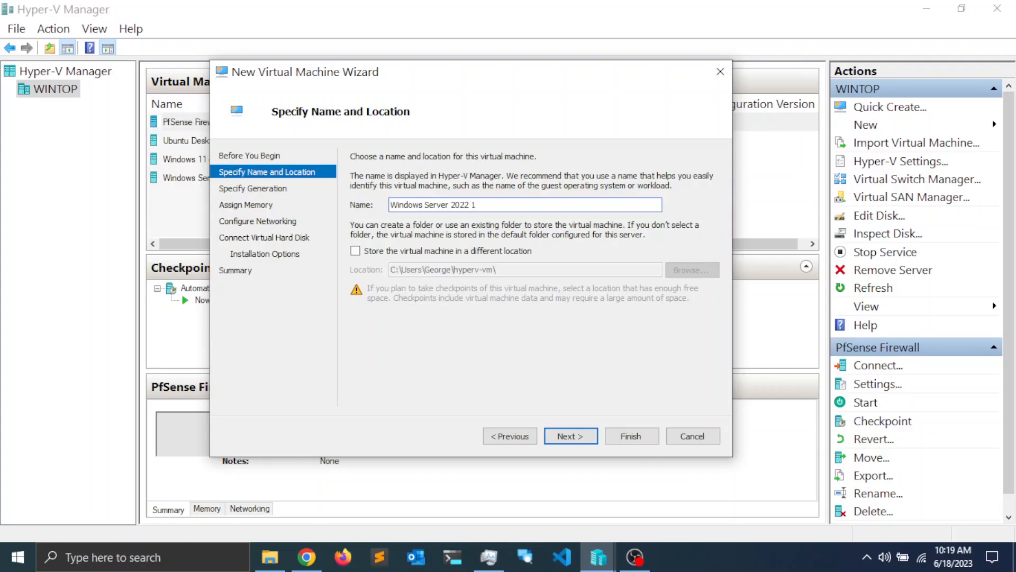
{"action": "left_click_drag", "start_coordinate": [577, 81], "coordinate": [699, 85]}
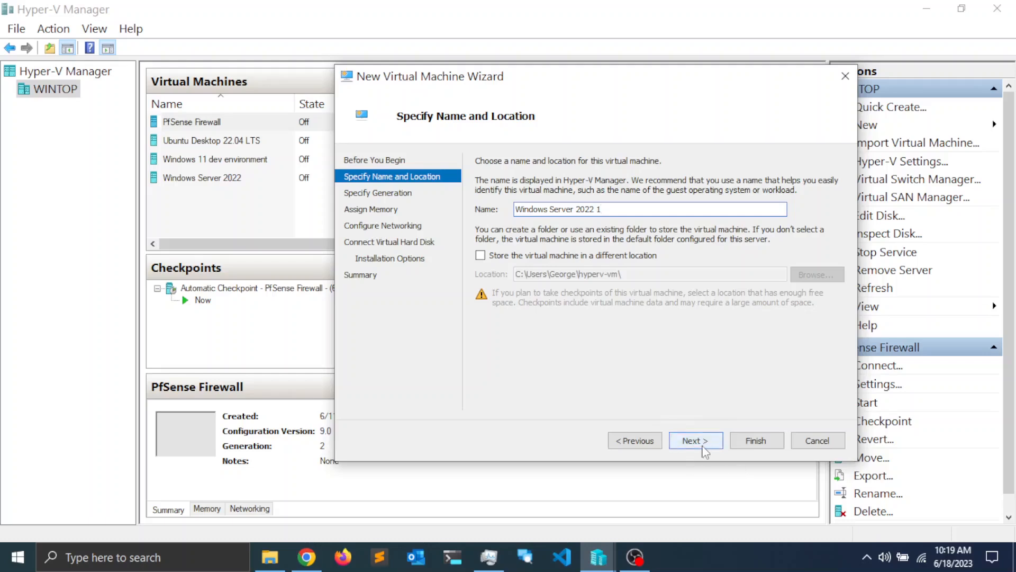
{"action": "left_click", "coordinate": [694, 441]}
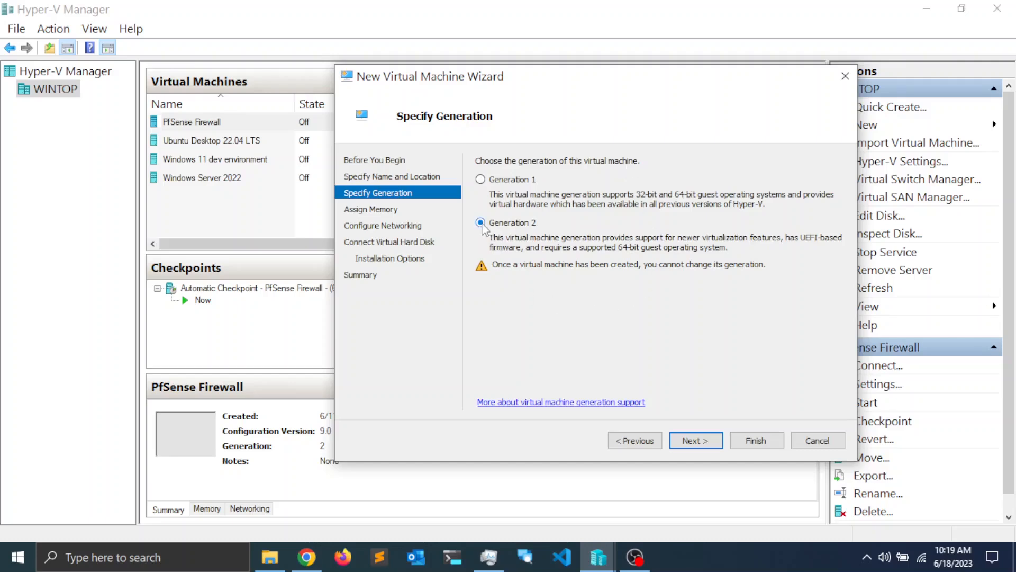
Step: Keep Generation 2 and set startup memory to 4096 MB with Dynamic Memory
{"action": "left_click", "coordinate": [694, 441]}
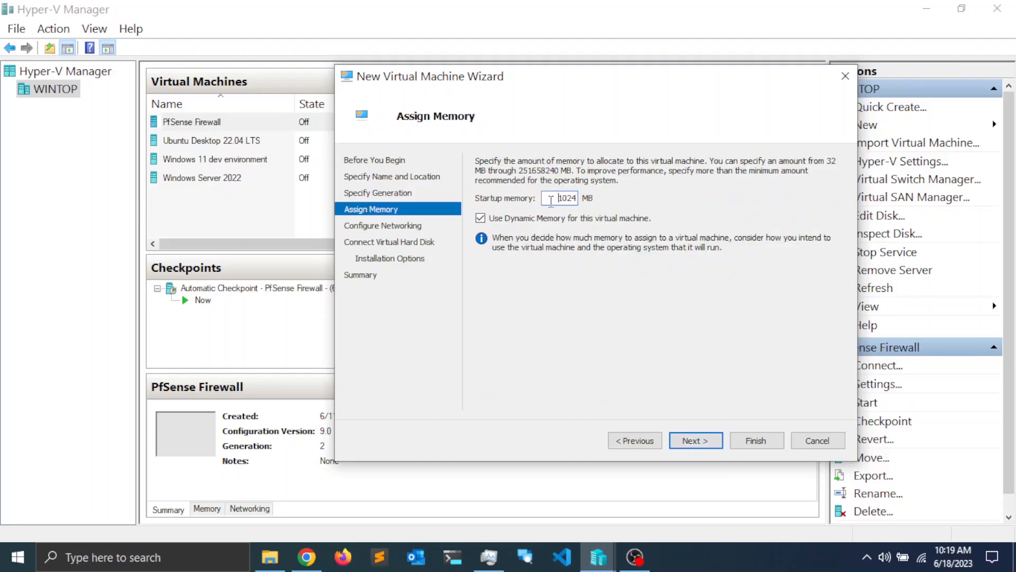
{"action": "key", "text": "Home"}
{"action": "key", "text": "Delete"}
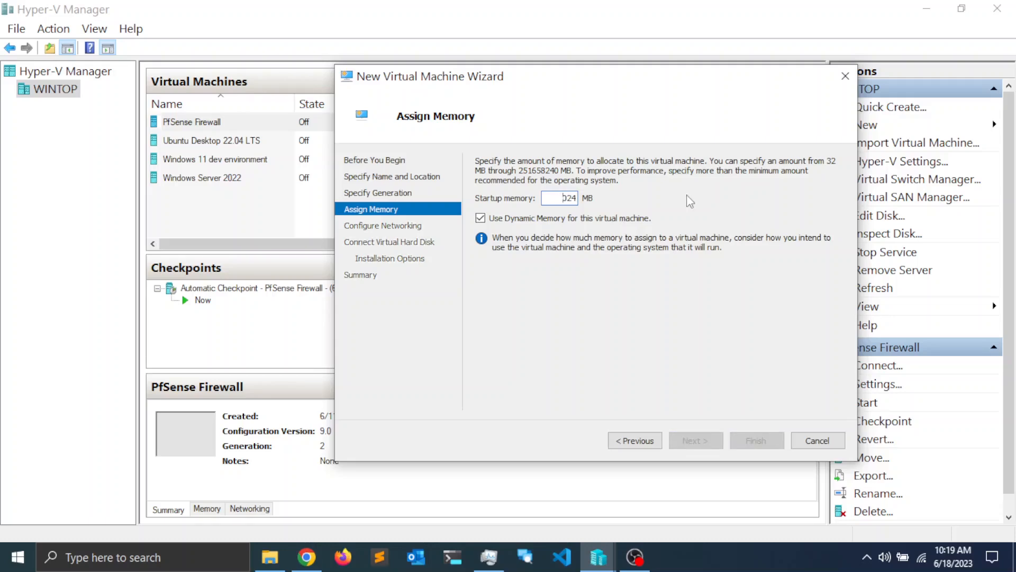
{"action": "type", "text": "4096"}
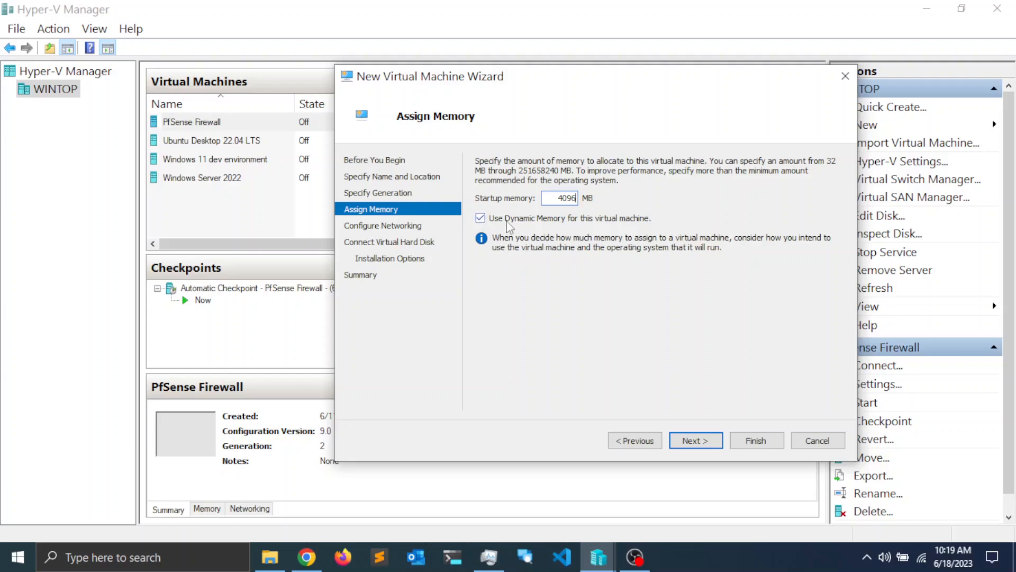
Step: Connect the VM's network adapter to the Default Switch
{"action": "left_click", "coordinate": [695, 441]}
{"action": "left_click", "coordinate": [590, 192]}
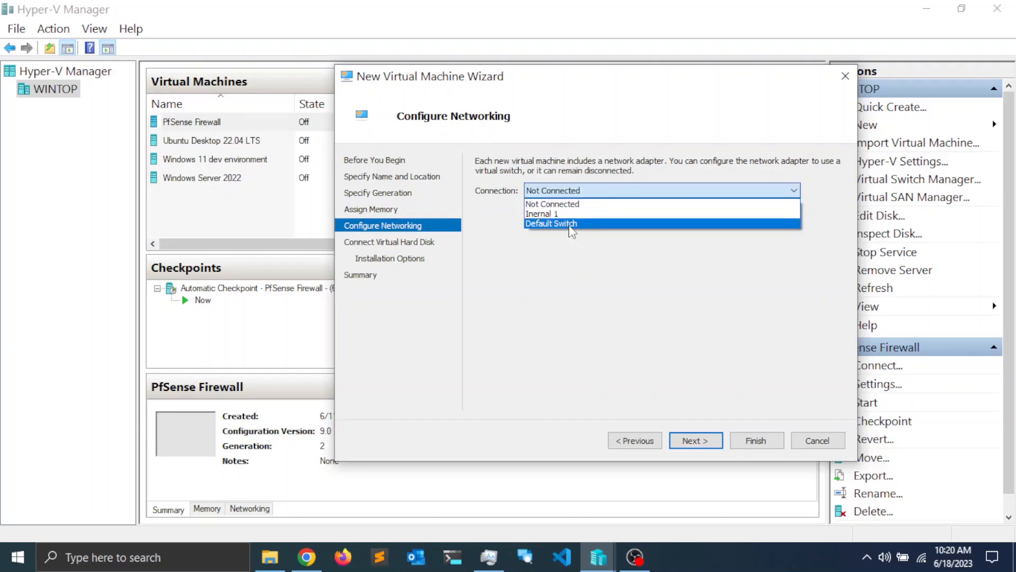
{"action": "left_click", "coordinate": [570, 224]}
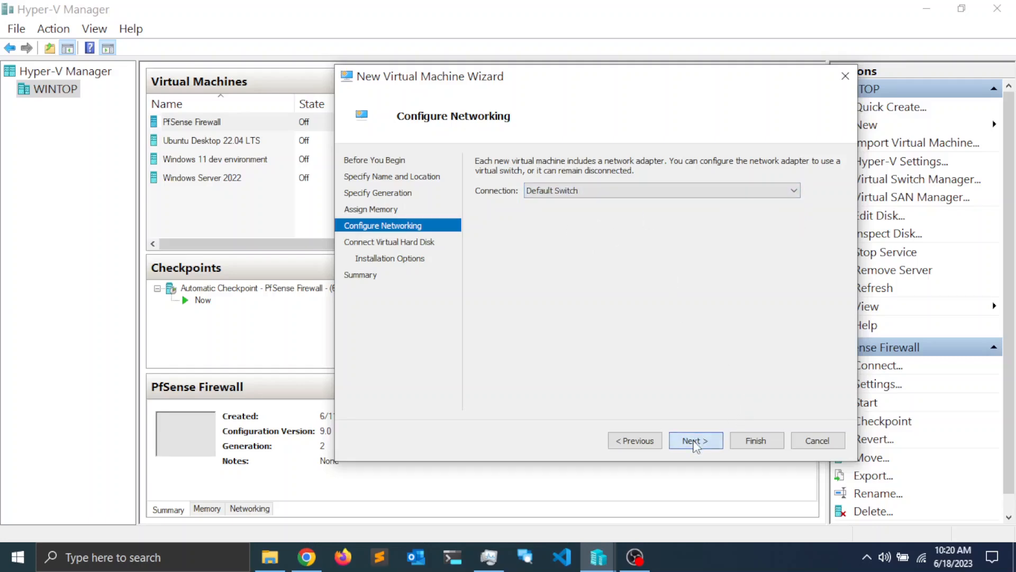
{"action": "left_click", "coordinate": [695, 441]}
Step: Set the virtual hard disk size to 62 GB, install the OS later, and finish the wizard
{"action": "left_click_drag", "start_coordinate": [632, 77], "coordinate": [451, 46]}
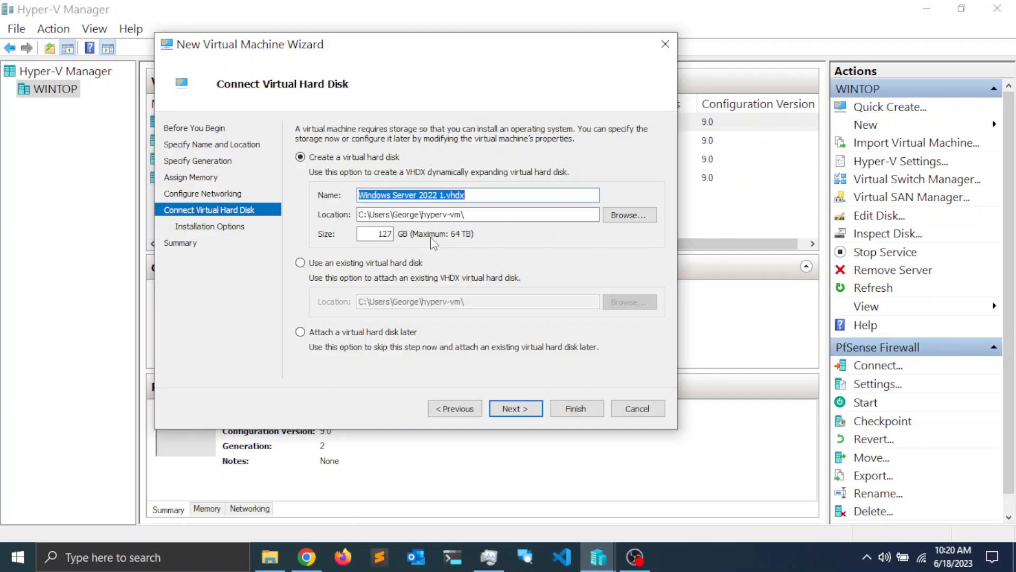
{"action": "double_click", "coordinate": [385, 233]}
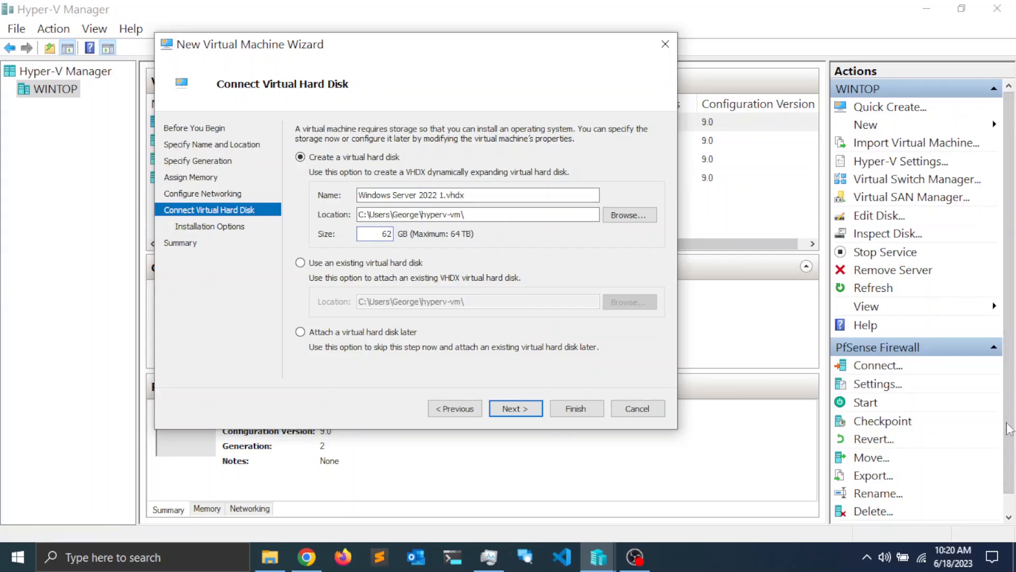
{"action": "left_click", "coordinate": [517, 408]}
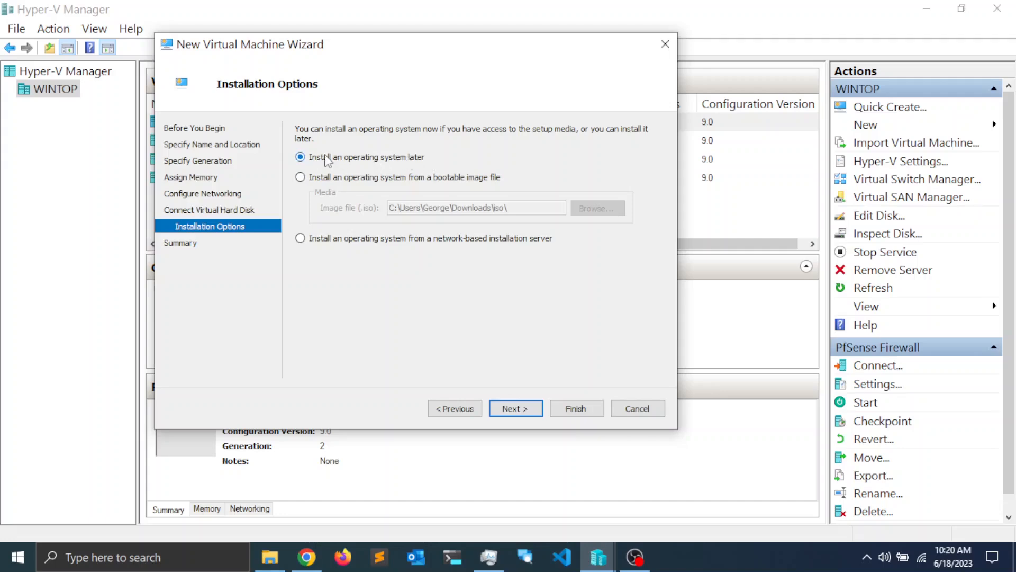
{"action": "left_click", "coordinate": [514, 408]}
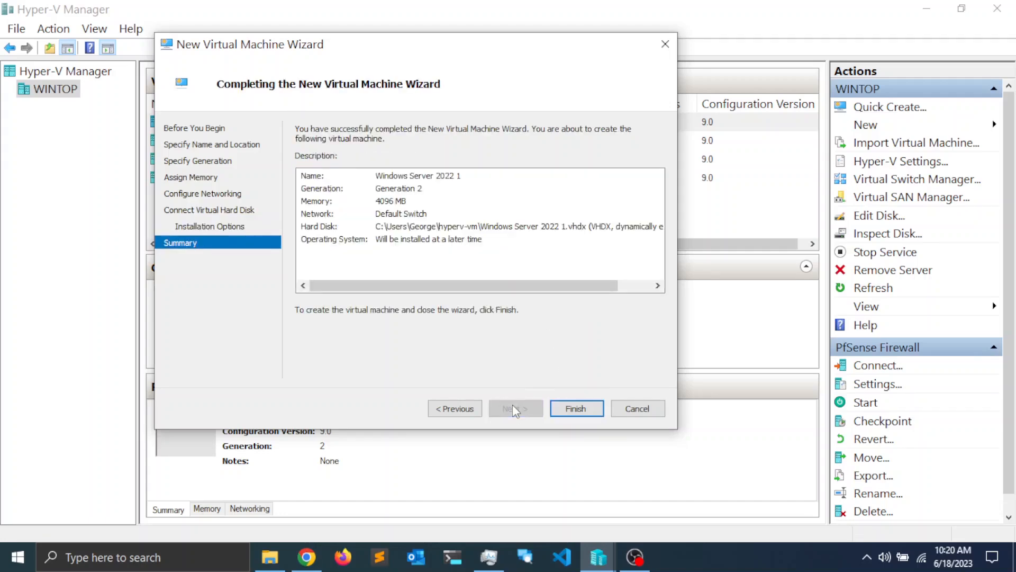
{"action": "left_click", "coordinate": [577, 410]}
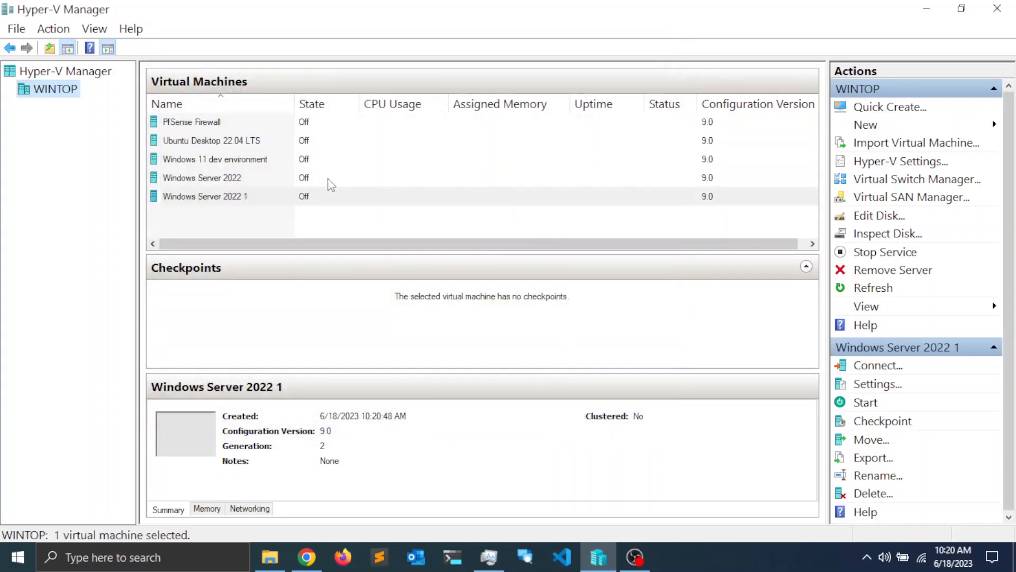
Step: Open Windows Server 2022 1's settings and add a DVD drive to its SCSI controller
{"action": "left_click", "coordinate": [211, 197]}
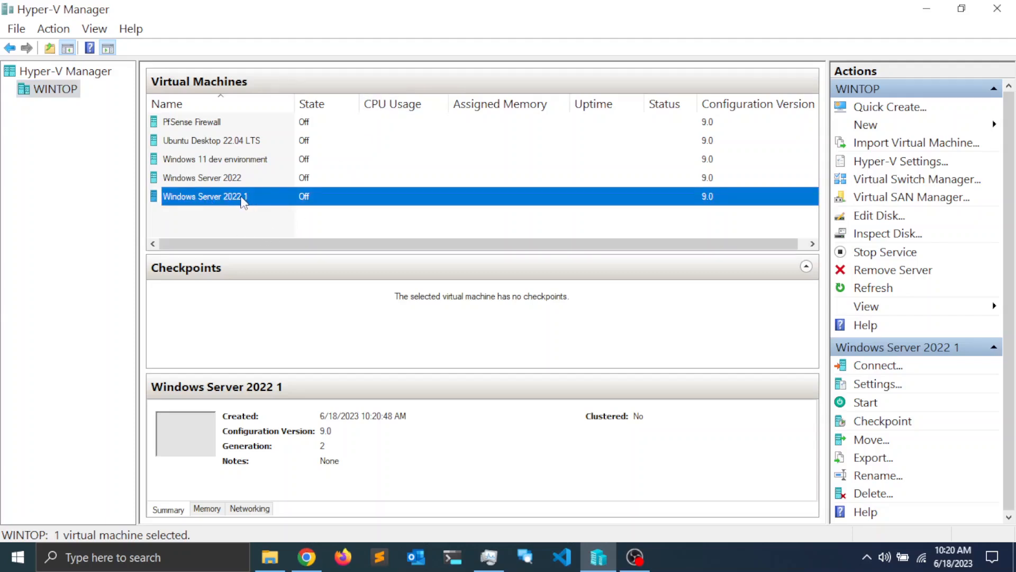
{"action": "right_click", "coordinate": [229, 195]}
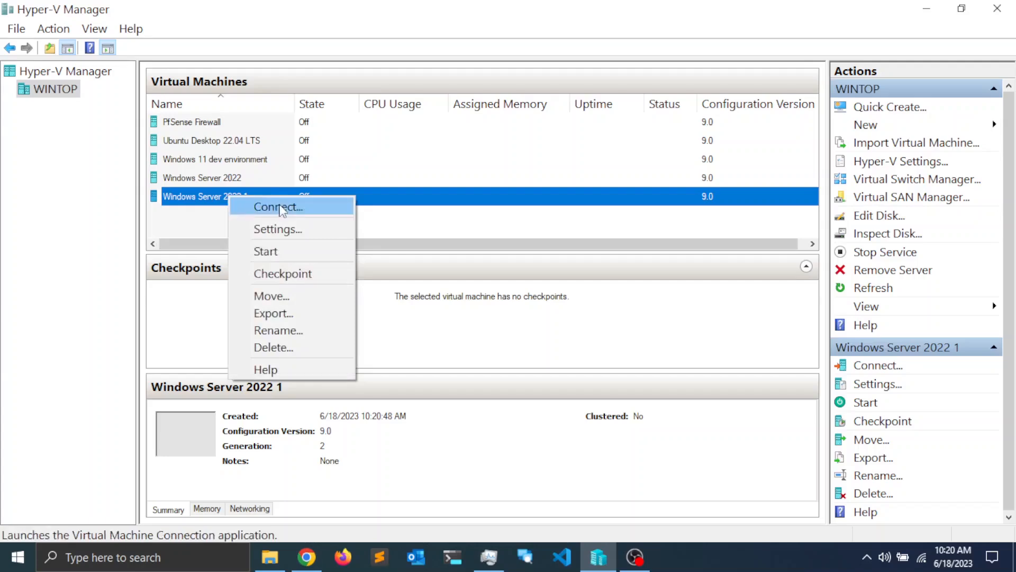
{"action": "left_click", "coordinate": [275, 233]}
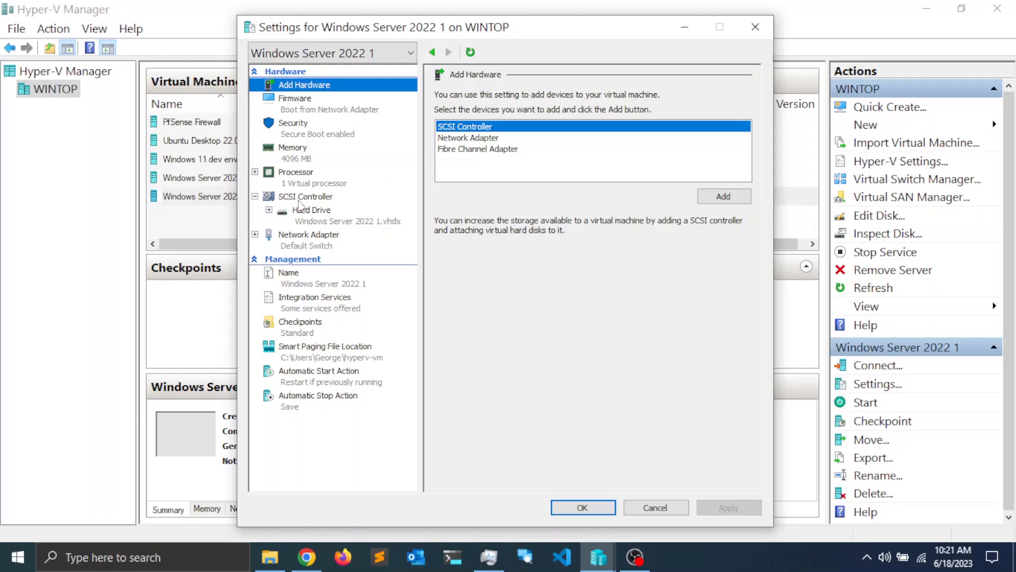
{"action": "left_click", "coordinate": [301, 197]}
{"action": "left_click", "coordinate": [469, 147]}
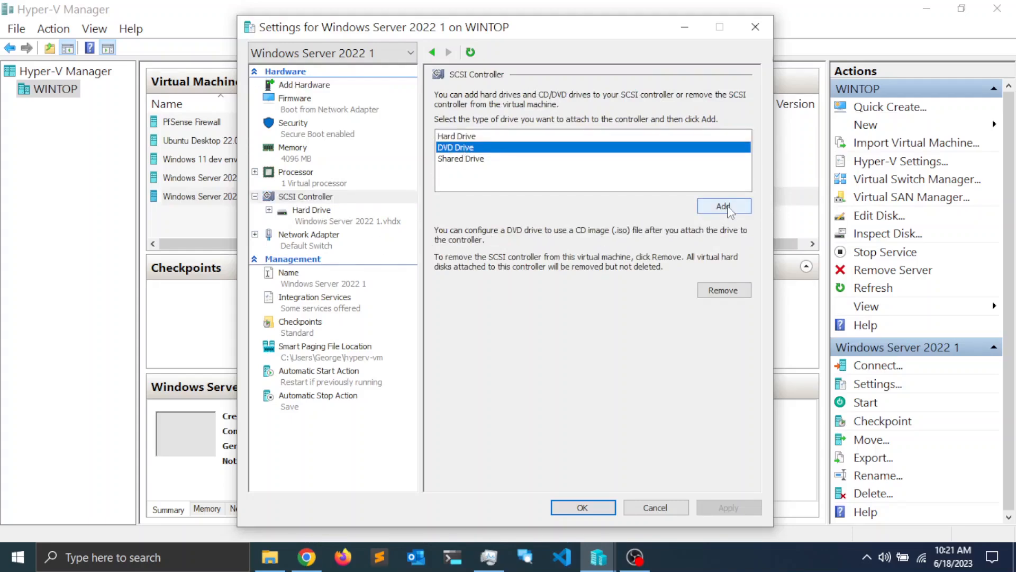
{"action": "left_click", "coordinate": [724, 206]}
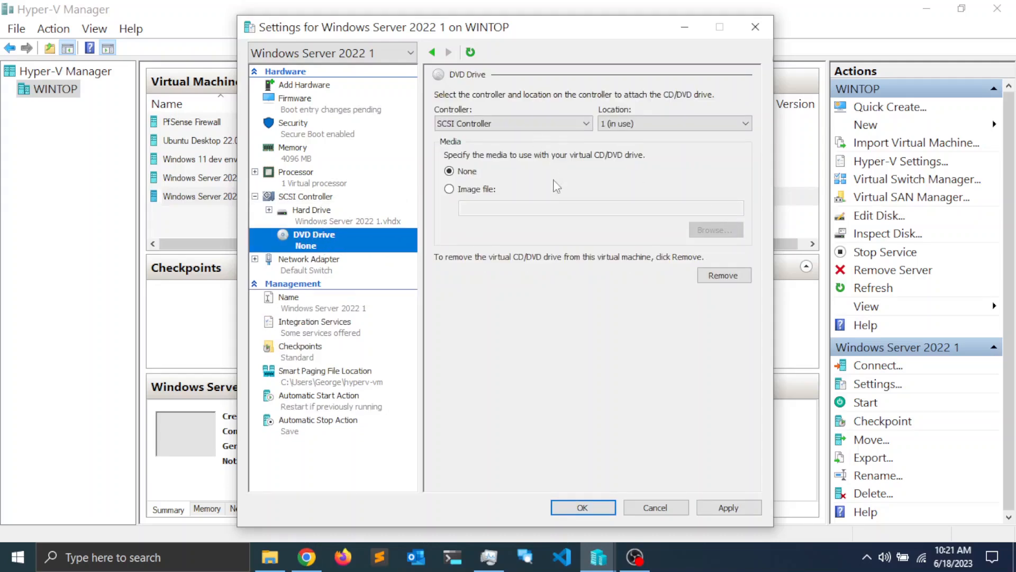
Step: Load SERVER_EVAL_x64FRE_en-us.iso as the DVD image and apply the settings
{"action": "left_click", "coordinate": [468, 194]}
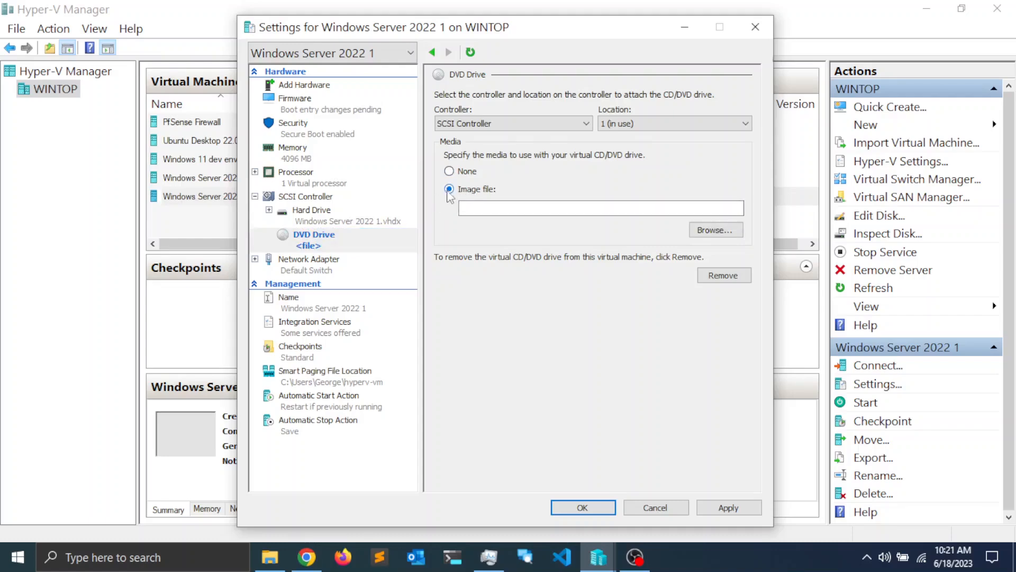
{"action": "left_click", "coordinate": [716, 230]}
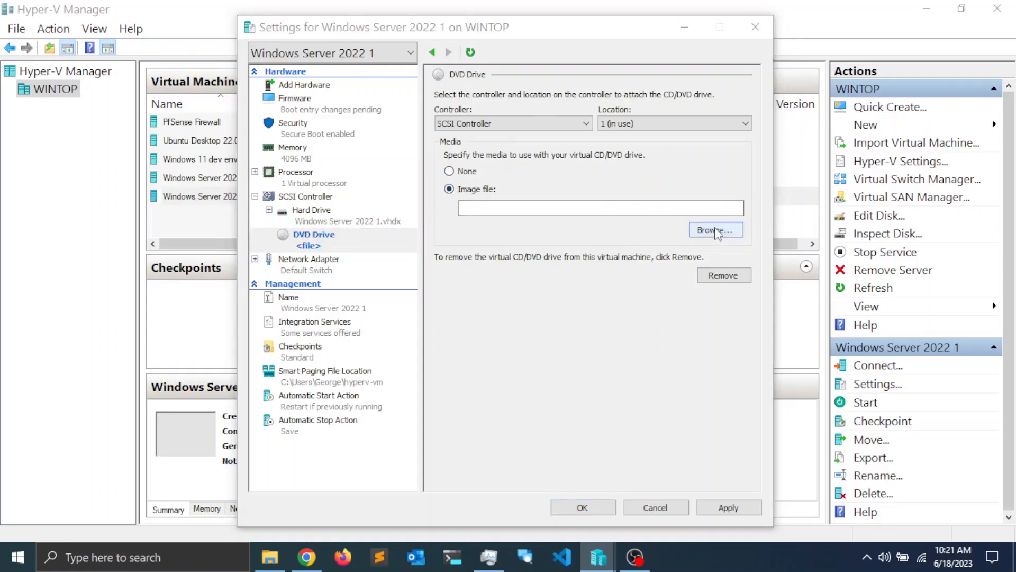
{"action": "scroll", "coordinate": [505, 187], "scroll_direction": "down", "scroll_amount": 1}
{"action": "scroll", "coordinate": [505, 186], "scroll_direction": "down", "scroll_amount": 3}
{"action": "scroll", "coordinate": [505, 186], "scroll_direction": "down", "scroll_amount": 1}
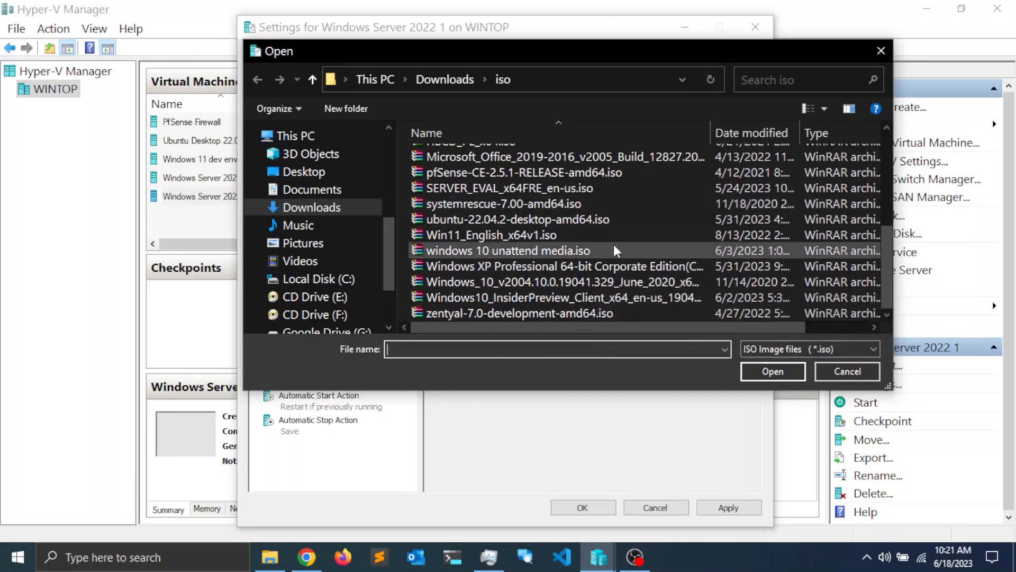
{"action": "left_click", "coordinate": [498, 189]}
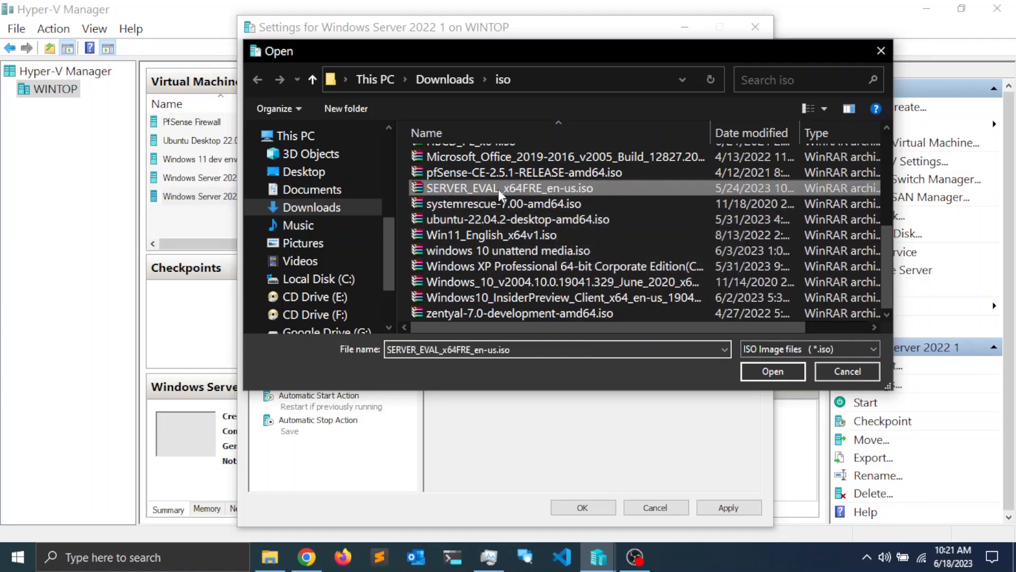
{"action": "left_click", "coordinate": [777, 370]}
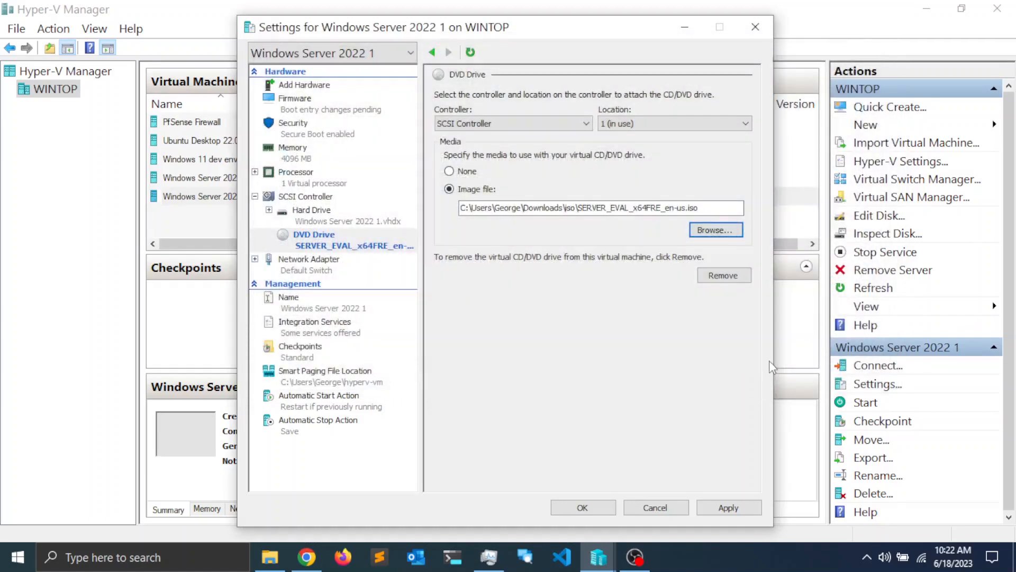
{"action": "left_click", "coordinate": [730, 508]}
{"action": "left_click", "coordinate": [582, 507]}
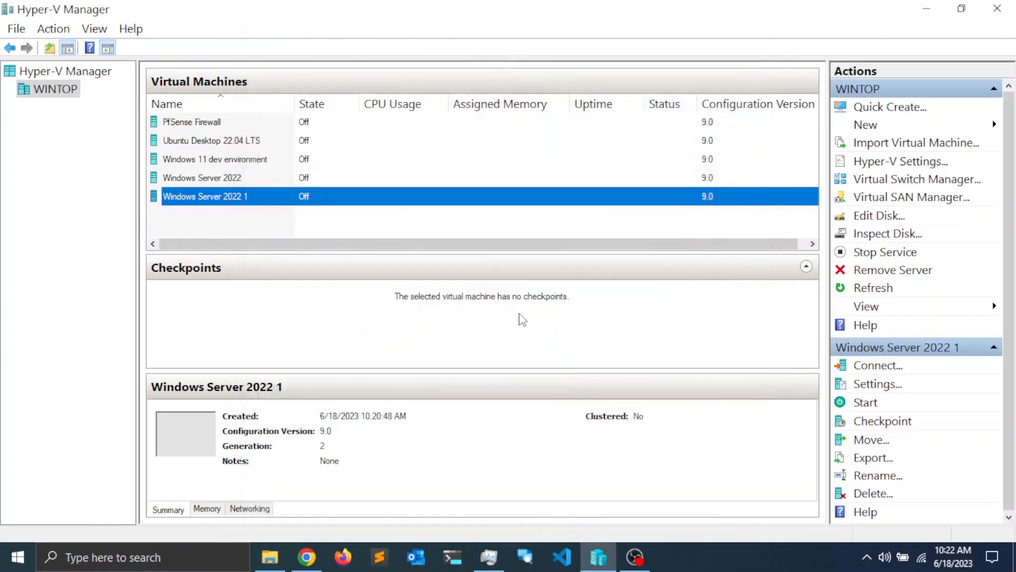
Step: Connect to Windows Server 2022 1 and power it on
{"action": "left_click", "coordinate": [222, 197]}
{"action": "left_click", "coordinate": [258, 239]}
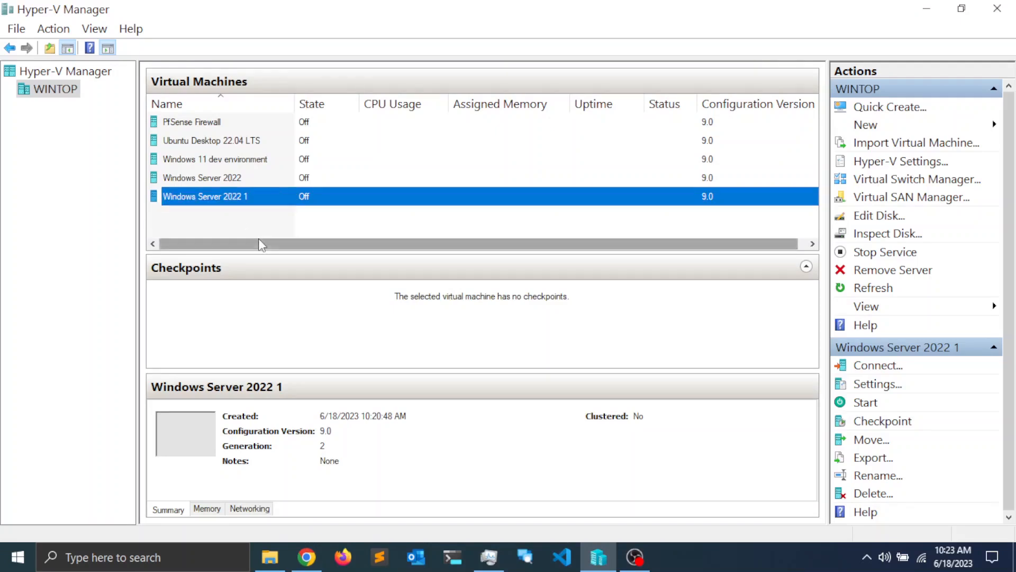
{"action": "double_click", "coordinate": [234, 202]}
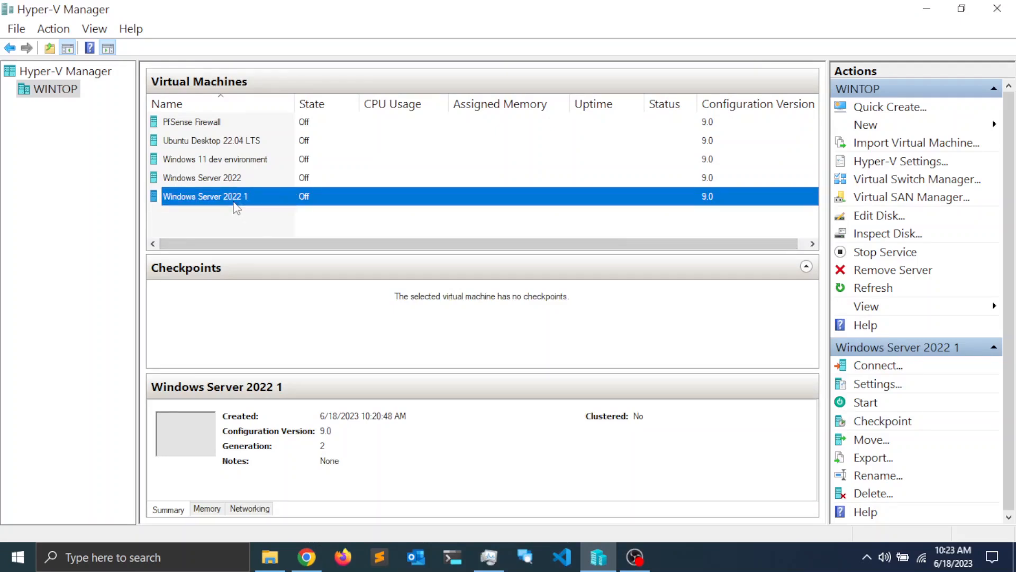
{"action": "left_click", "coordinate": [379, 228]}
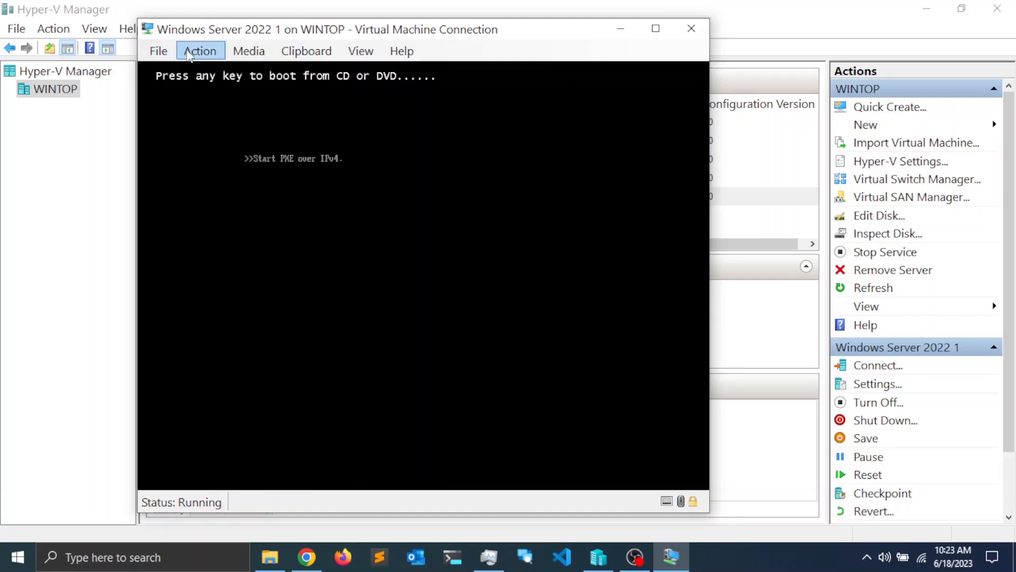
Step: Reset the VM and press a key to boot from the DVD image
{"action": "left_click", "coordinate": [201, 55]}
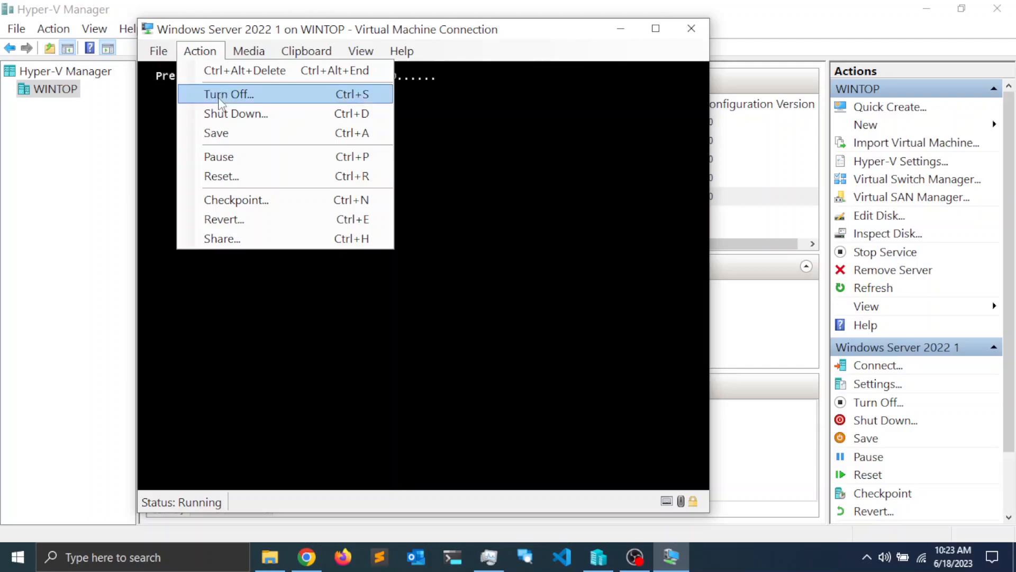
{"action": "left_click", "coordinate": [227, 176]}
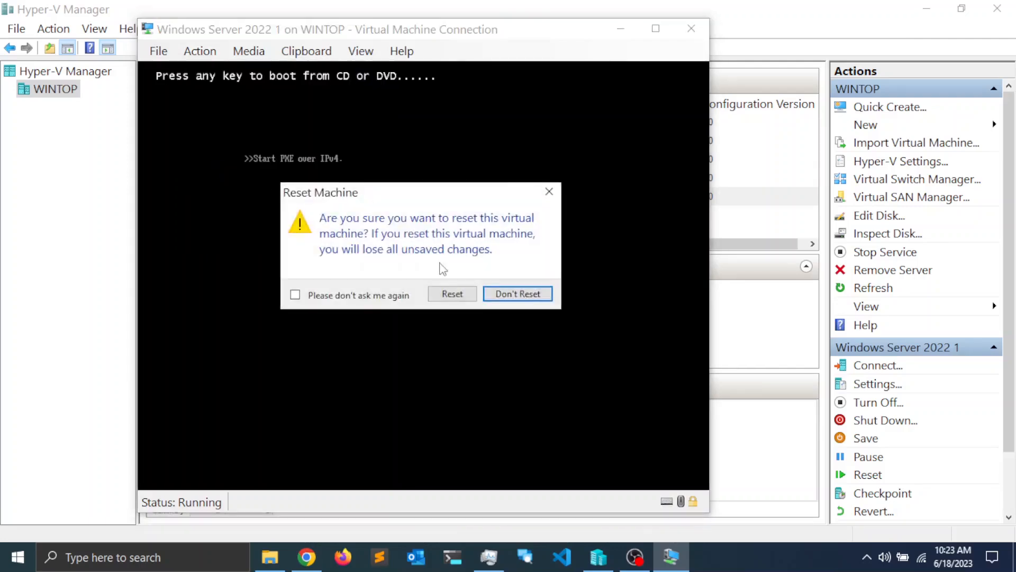
{"action": "left_click", "coordinate": [449, 292]}
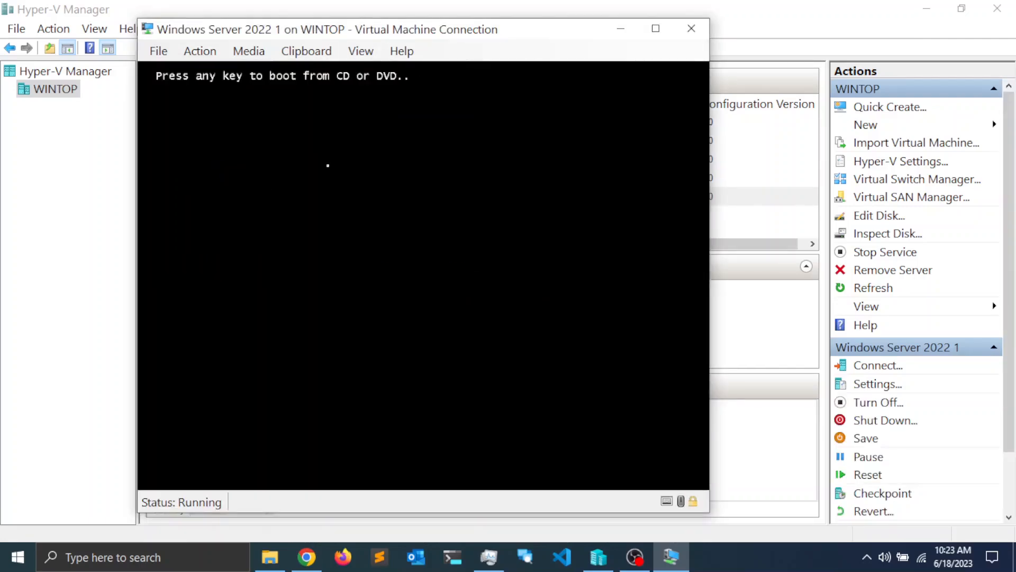
{"action": "key", "text": "Return"}
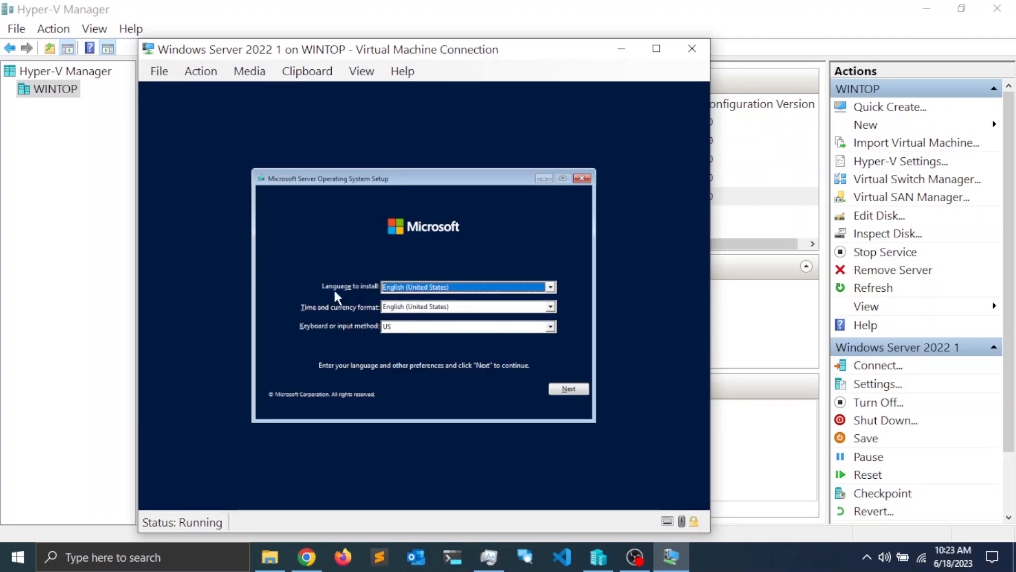
Step: Keep default language, start installing, pick Standard Evaluation (Desktop Experience), and accept the license terms
{"action": "left_click", "coordinate": [576, 393]}
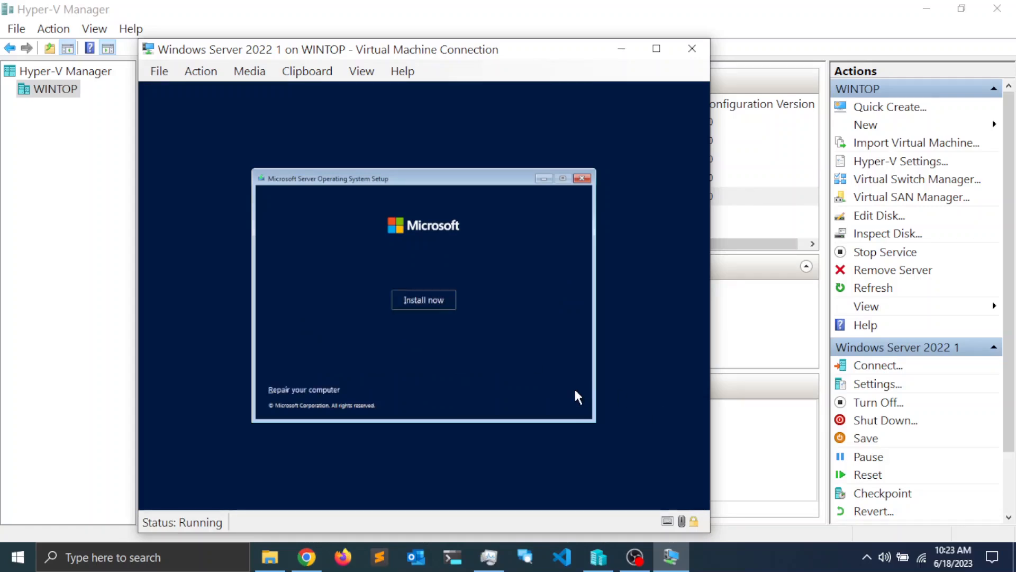
{"action": "left_click", "coordinate": [426, 297]}
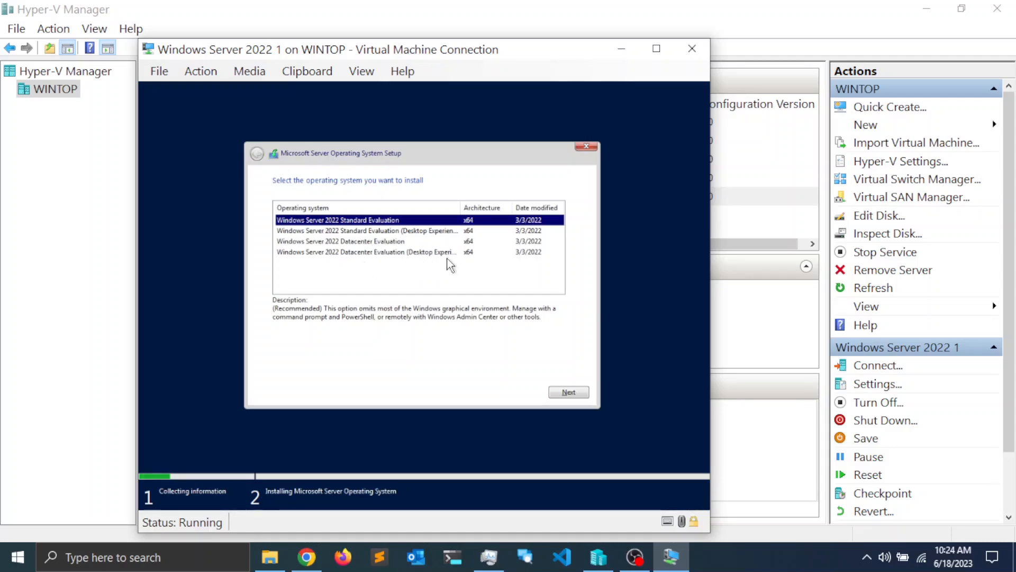
{"action": "left_click", "coordinate": [422, 233]}
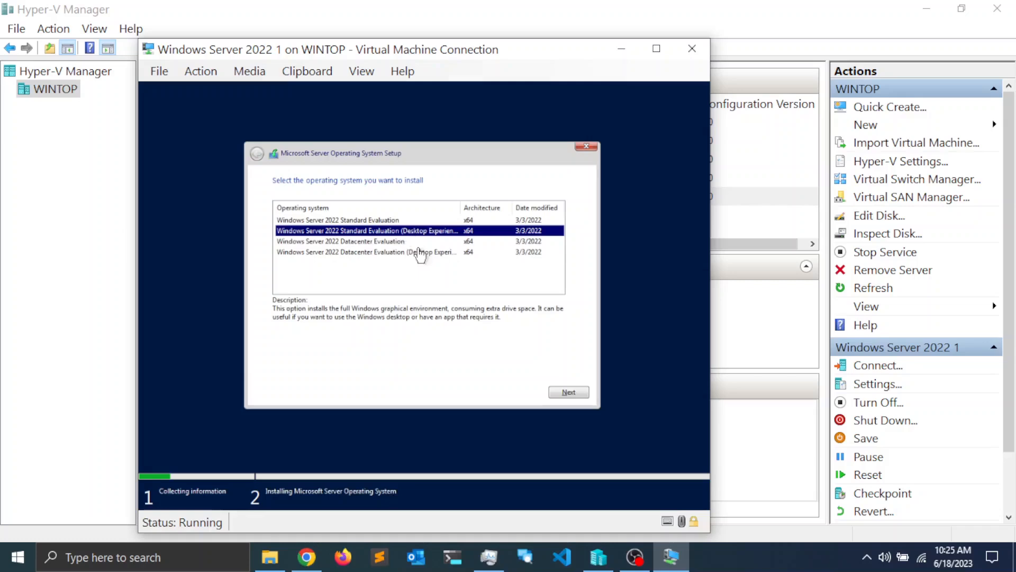
{"action": "left_click", "coordinate": [564, 393]}
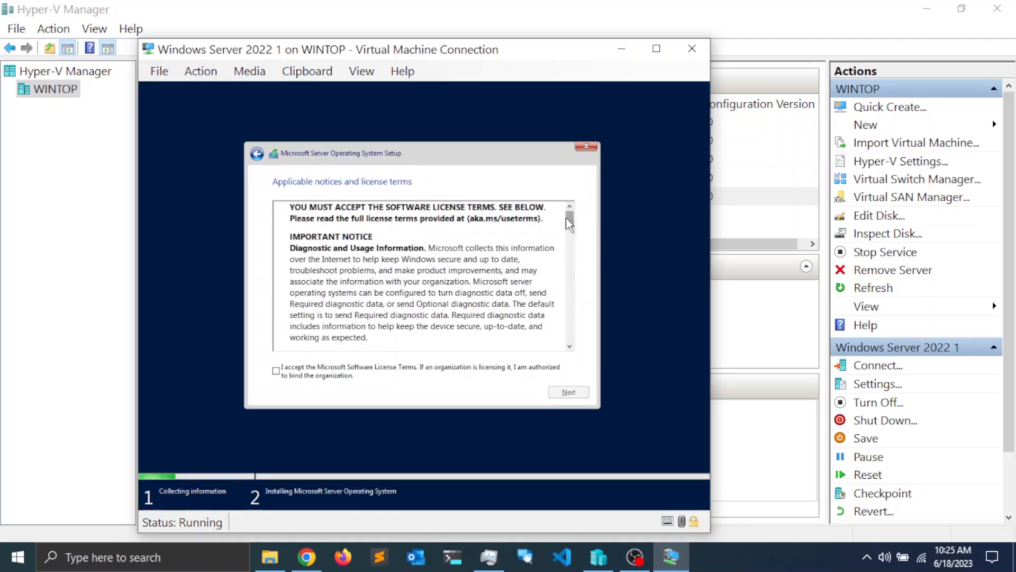
{"action": "left_click_drag", "start_coordinate": [570, 219], "coordinate": [570, 336]}
{"action": "left_click", "coordinate": [275, 371]}
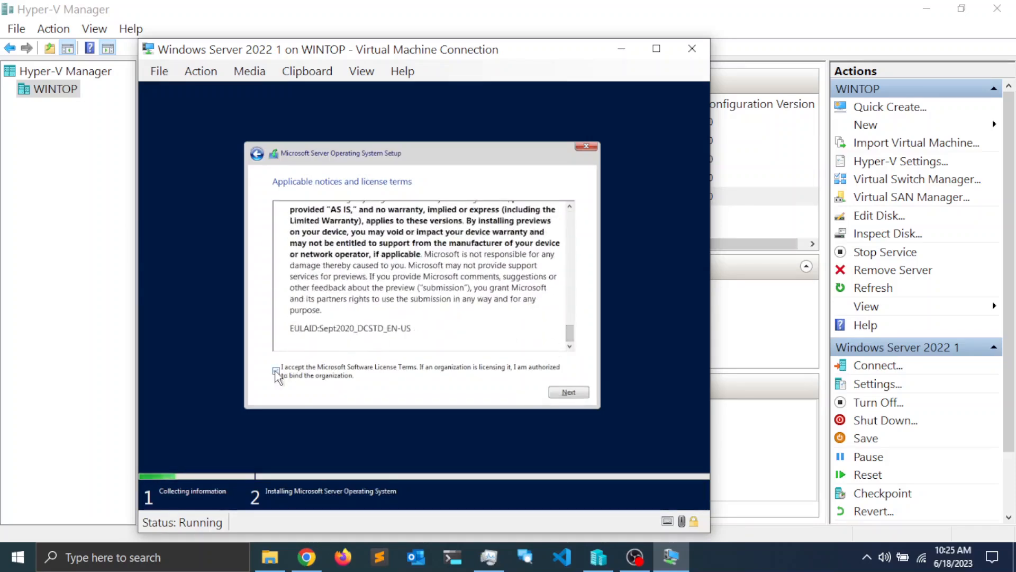
{"action": "left_click", "coordinate": [568, 392]}
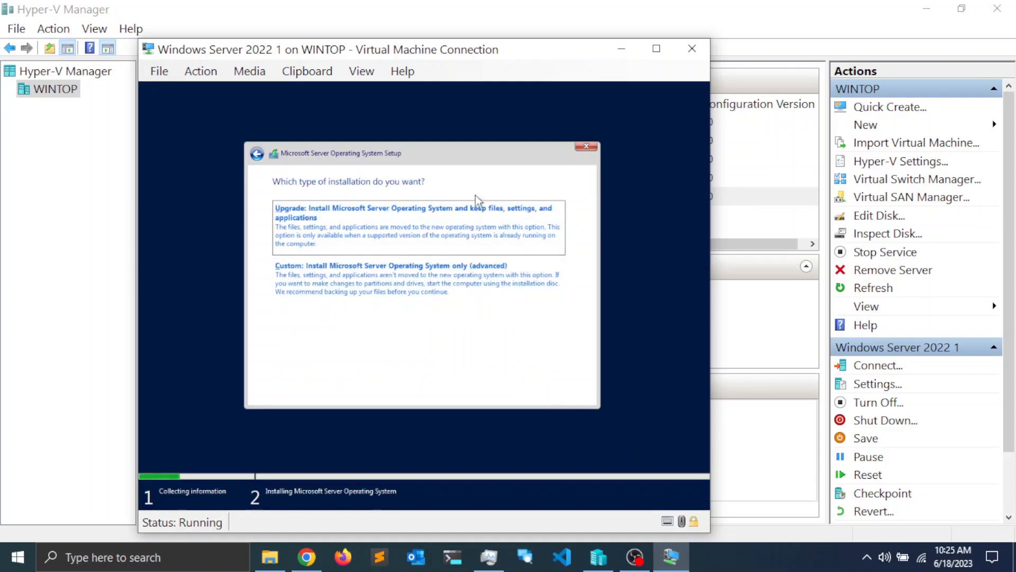
Step: Choose a custom install, partition the 62 GB Drive 0 at full size, and start installing
{"action": "left_click", "coordinate": [357, 278]}
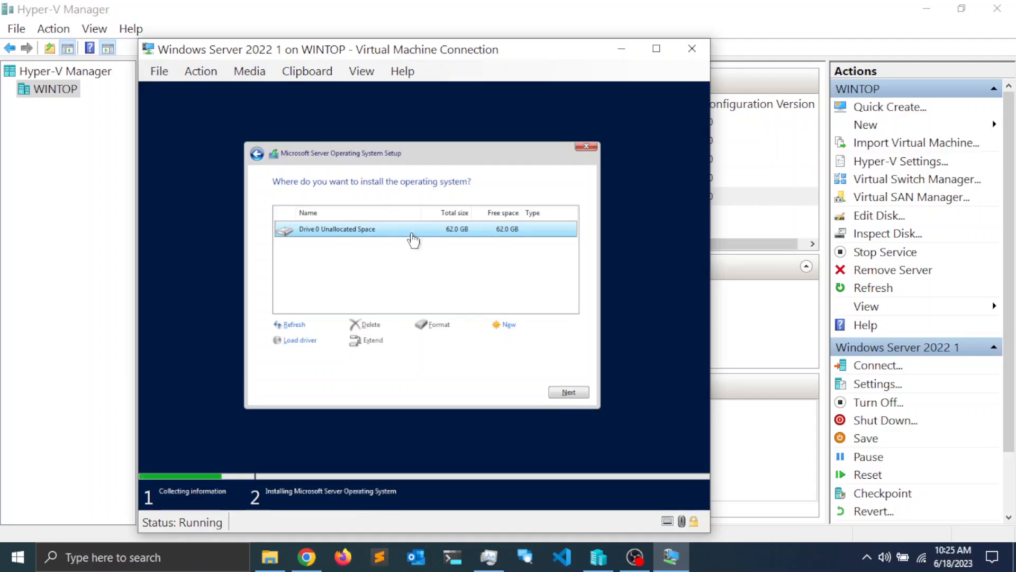
{"action": "left_click", "coordinate": [507, 324]}
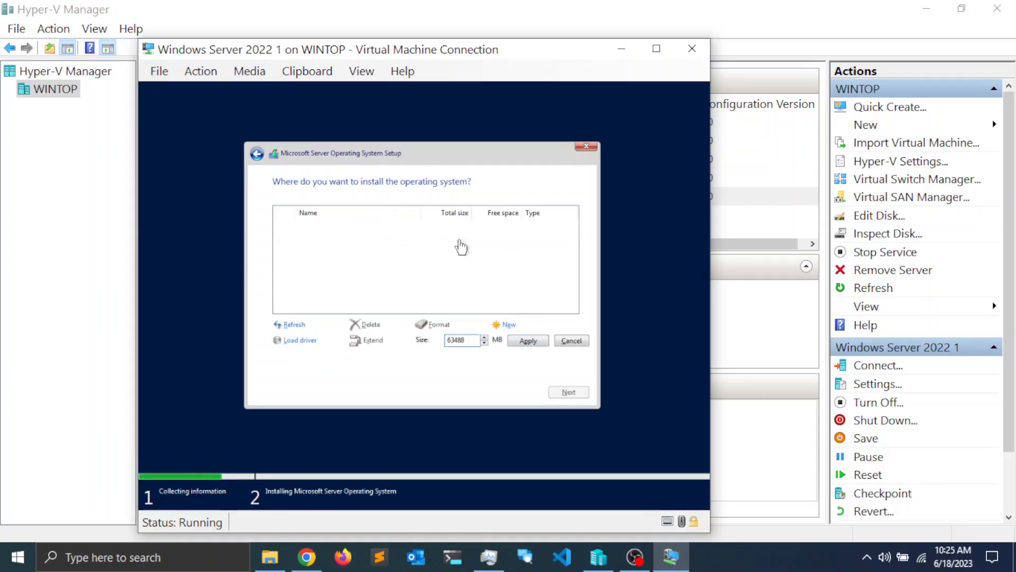
{"action": "left_click", "coordinate": [534, 342]}
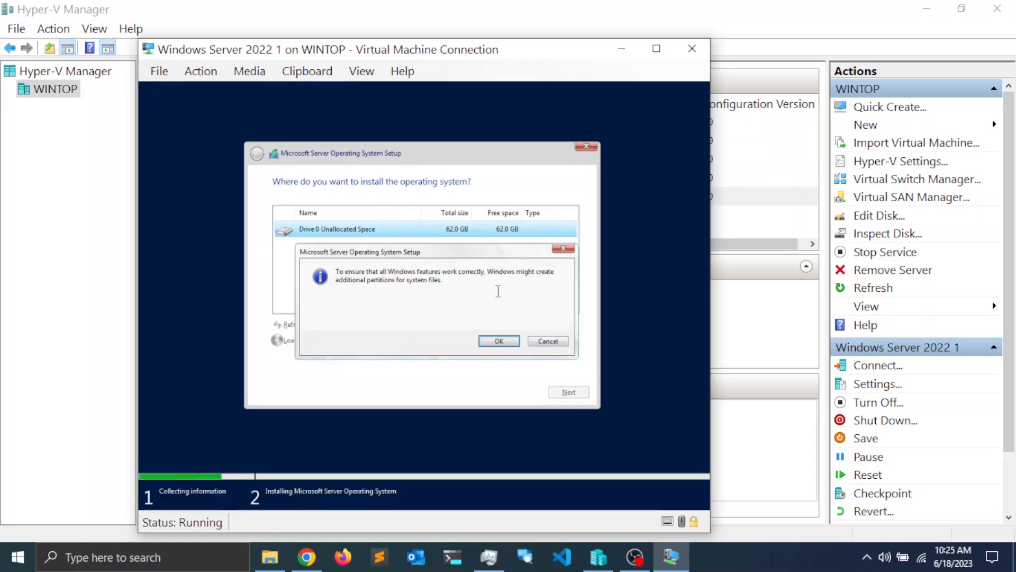
{"action": "left_click", "coordinate": [500, 349]}
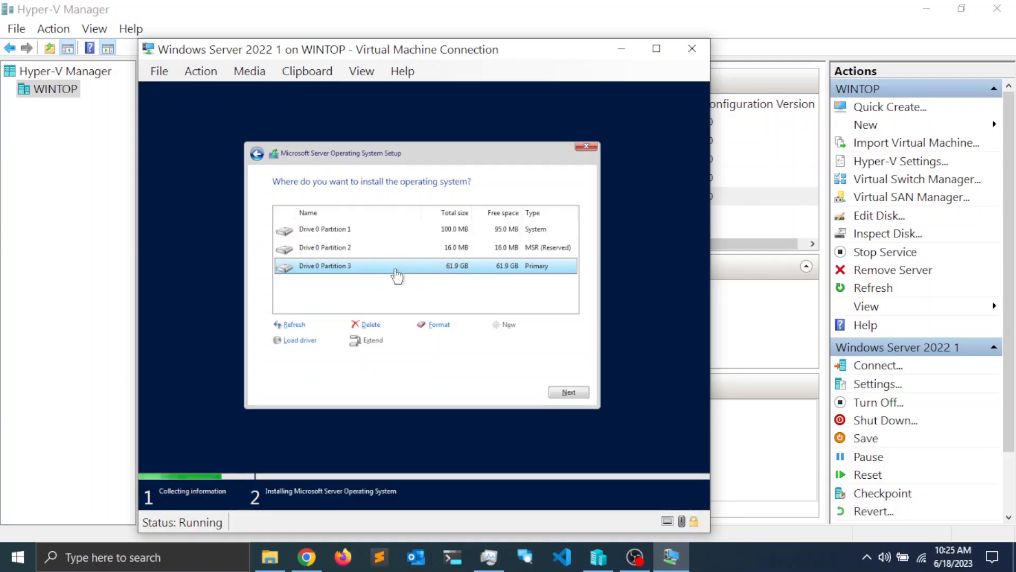
{"action": "left_click", "coordinate": [570, 392]}
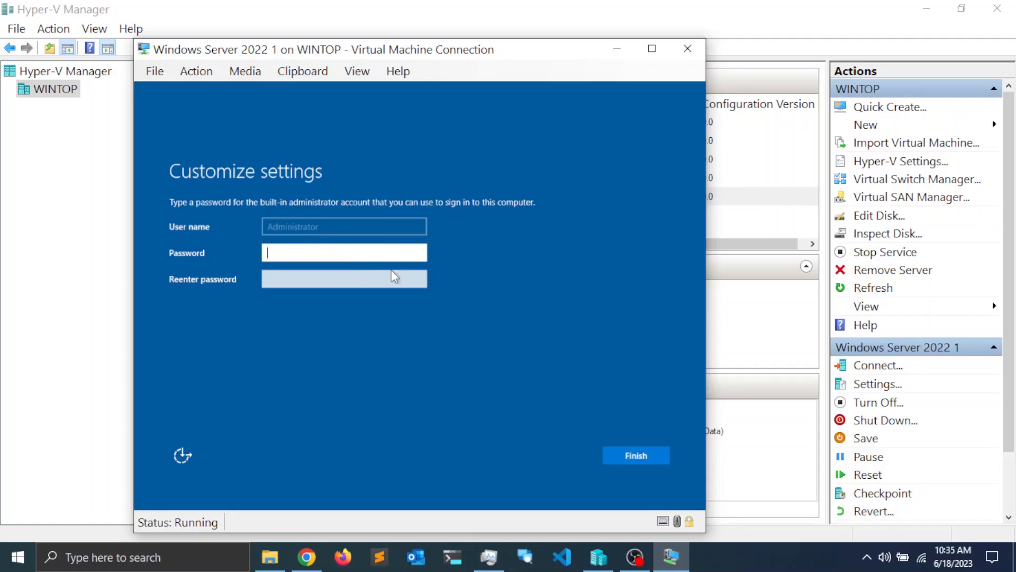
Step: Enter and confirm the Administrator password, then finish setup to reach the lock screen
{"action": "type", "text": "P@ssw0rd1!"}
{"action": "key", "text": "Tab"}
{"action": "type", "text": "P@ssw0rd1!"}
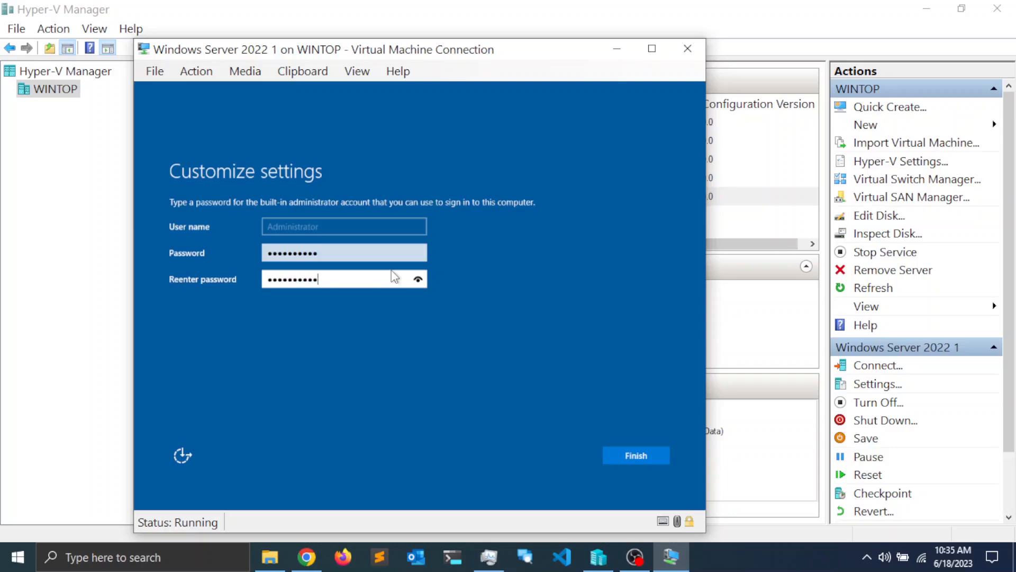
{"action": "left_click", "coordinate": [636, 455]}
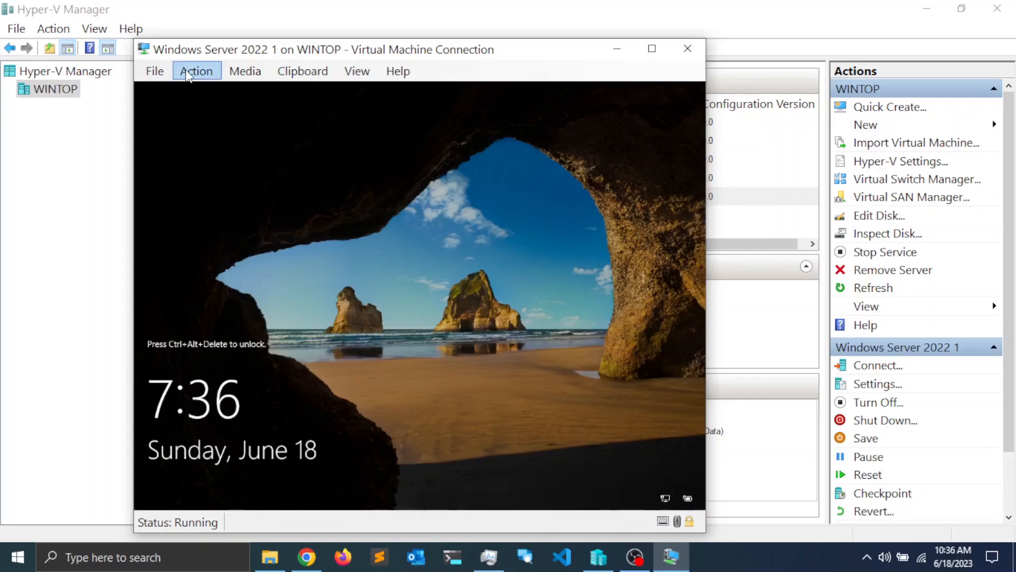
Step: Dismiss the Connect dialog so the server's lock screen is visible
{"action": "left_click_drag", "start_coordinate": [444, 223], "coordinate": [423, 201]}
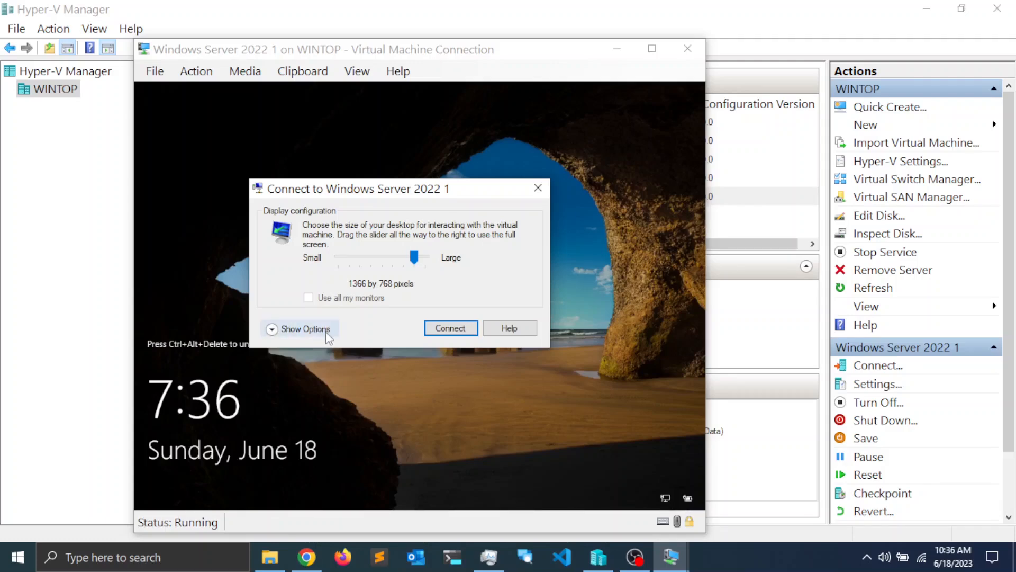
{"action": "left_click", "coordinate": [305, 329]}
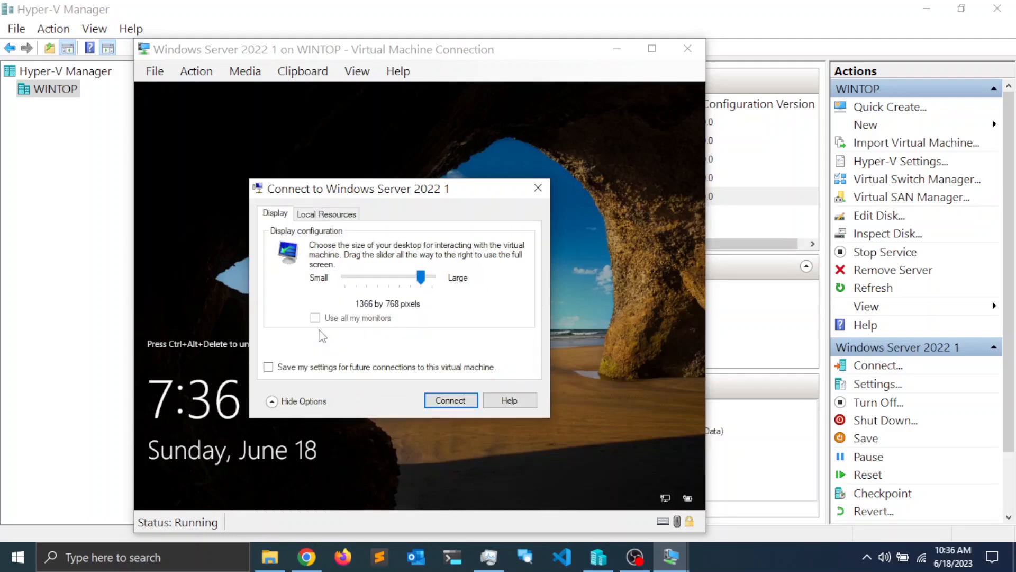
{"action": "left_click", "coordinate": [537, 188]}
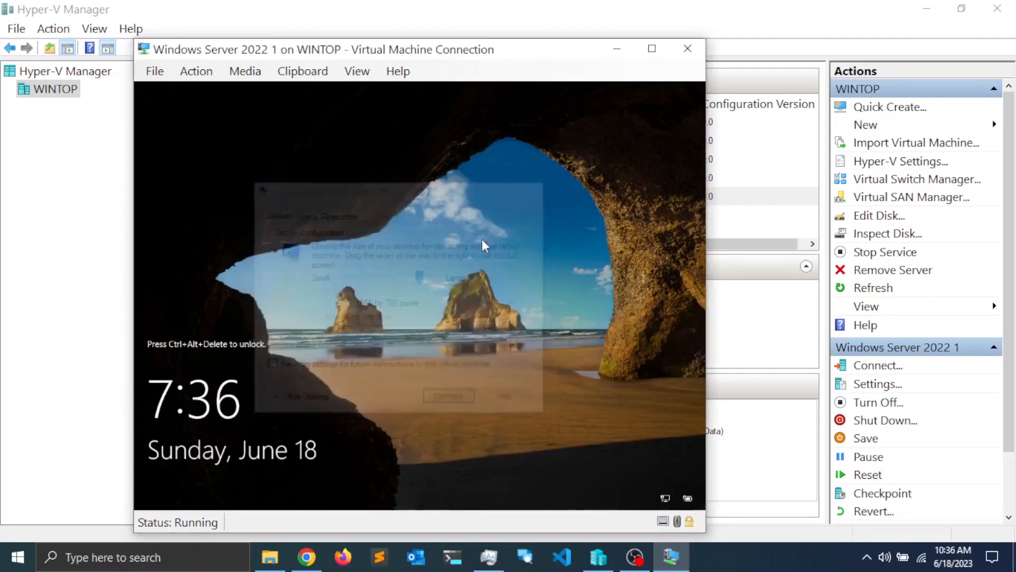
Step: Send Ctrl+Alt+Delete and sign in as Administrator with the account password
{"action": "left_click", "coordinate": [197, 71]}
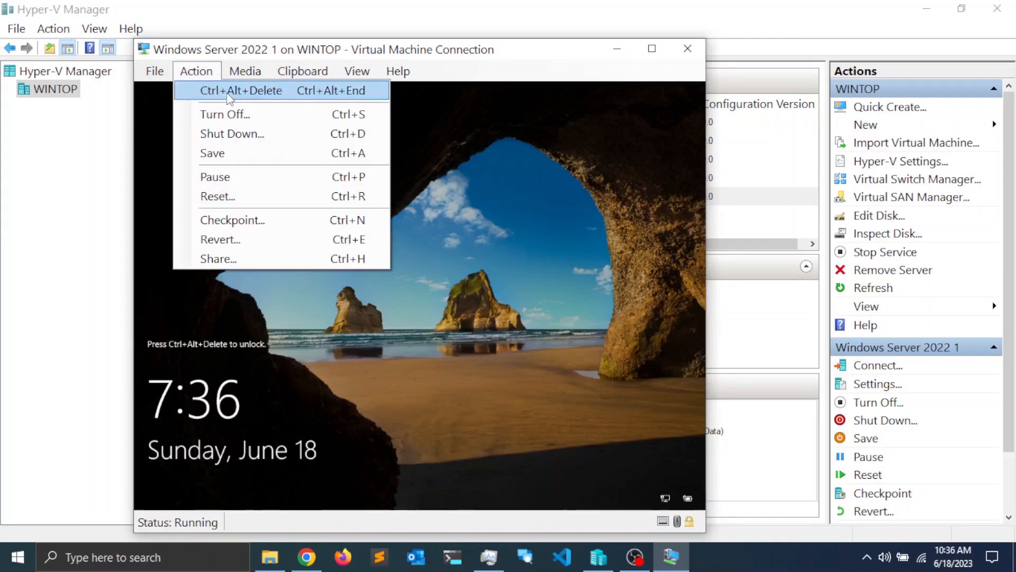
{"action": "left_click", "coordinate": [271, 90]}
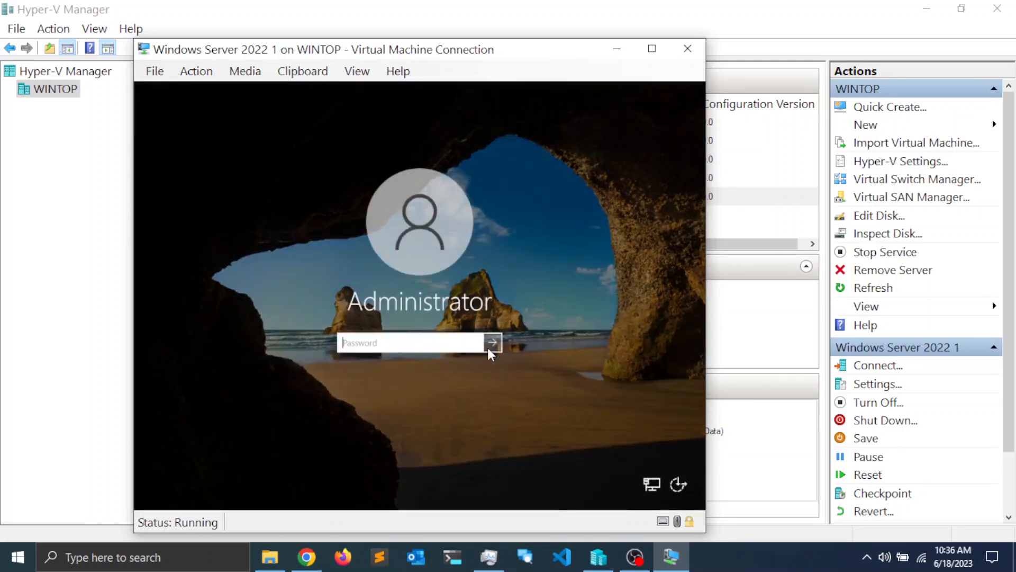
{"action": "type", "text": "••••••••••"}
{"action": "left_click", "coordinate": [488, 349]}
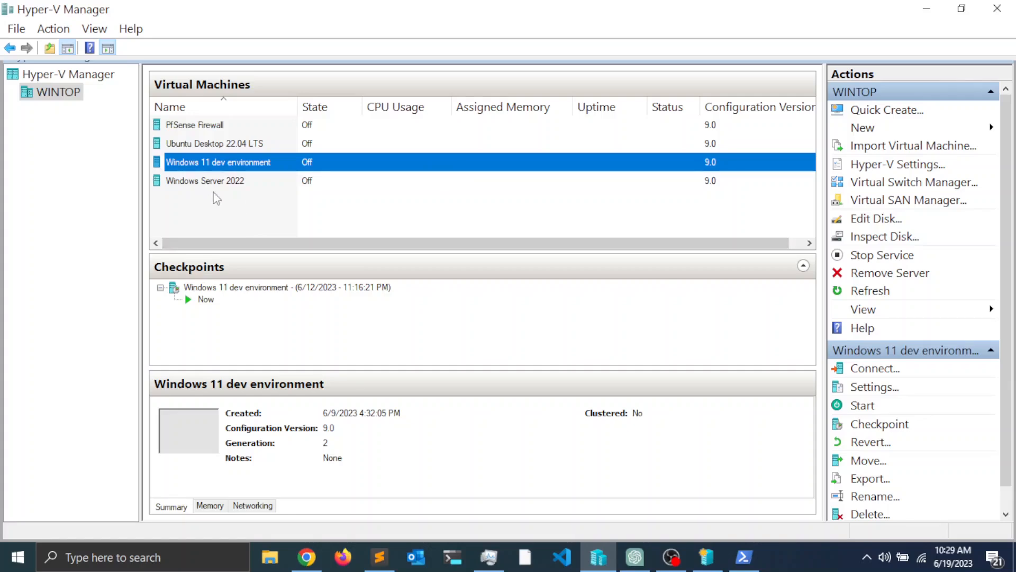
Step: Select Windows Server 2022 to list its checkpoints, from clean installation through AD and DNS
{"action": "left_click", "coordinate": [212, 184]}
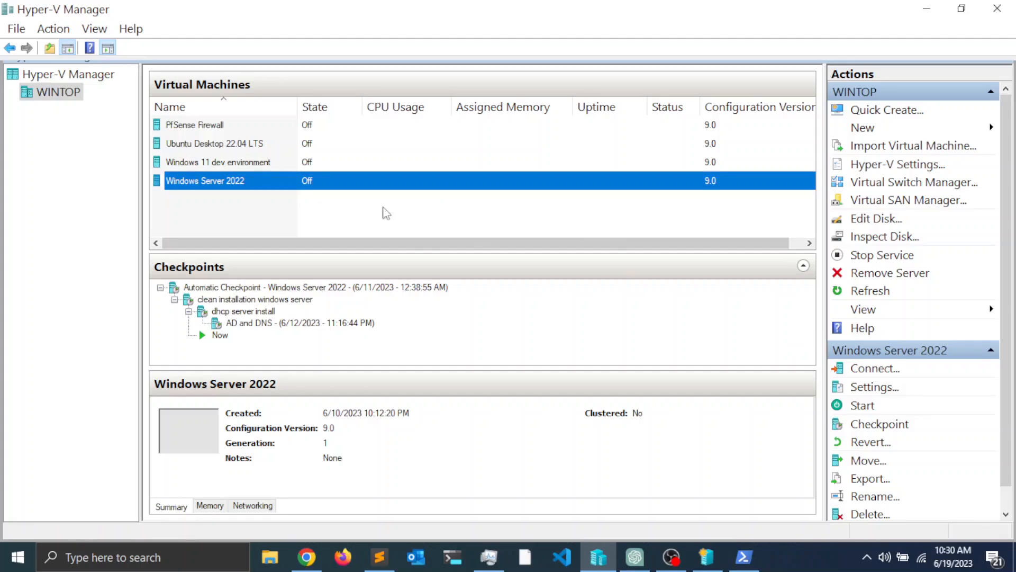
Step: Open a connection window to Windows Server 2022 and position it beside the machine list
{"action": "left_click", "coordinate": [243, 182], "text": "ctrl"}
{"action": "left_click", "coordinate": [255, 186]}
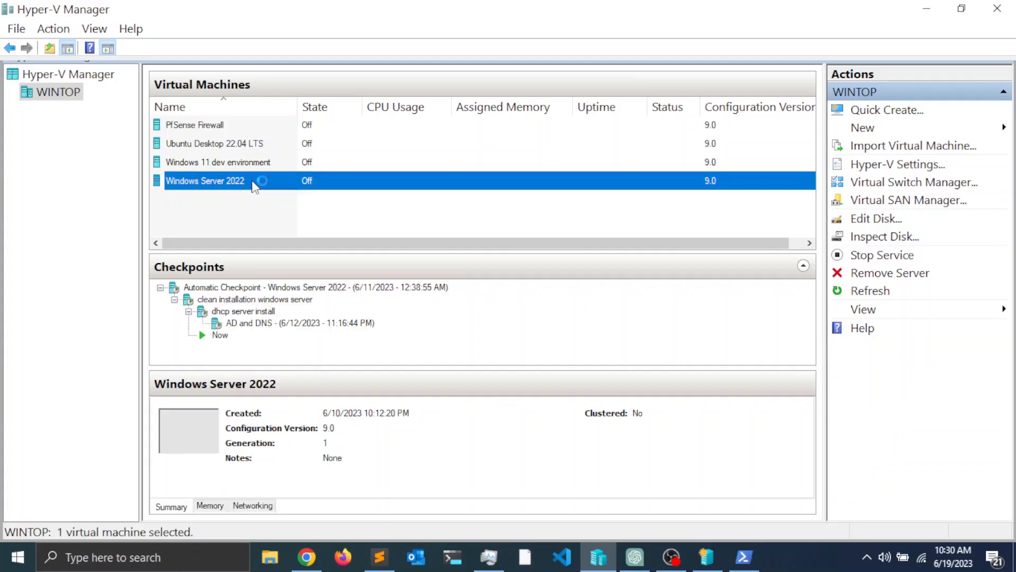
{"action": "double_click", "coordinate": [256, 185]}
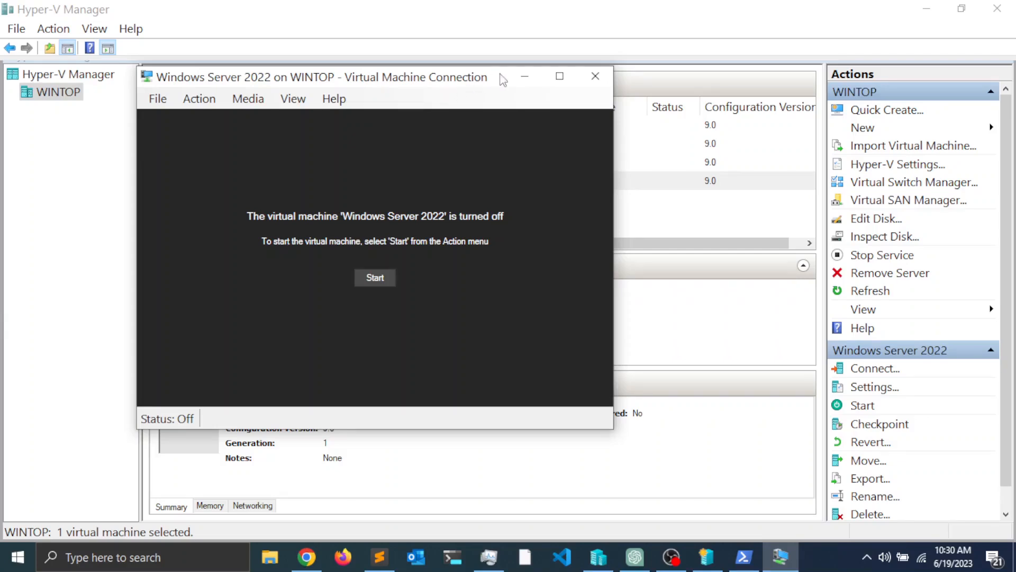
{"action": "left_click_drag", "start_coordinate": [498, 78], "coordinate": [499, 100]}
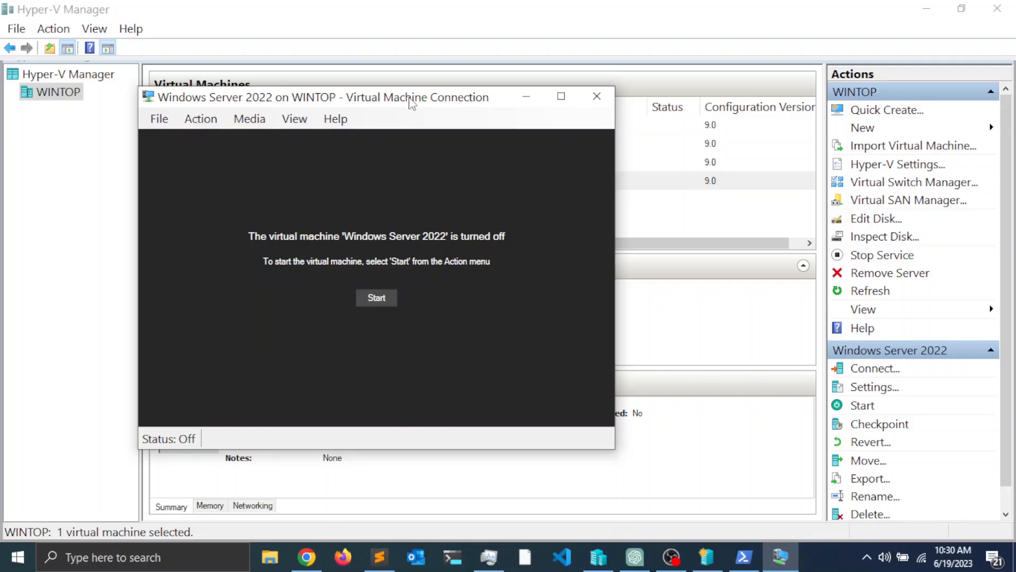
{"action": "left_click_drag", "start_coordinate": [411, 98], "coordinate": [566, 73]}
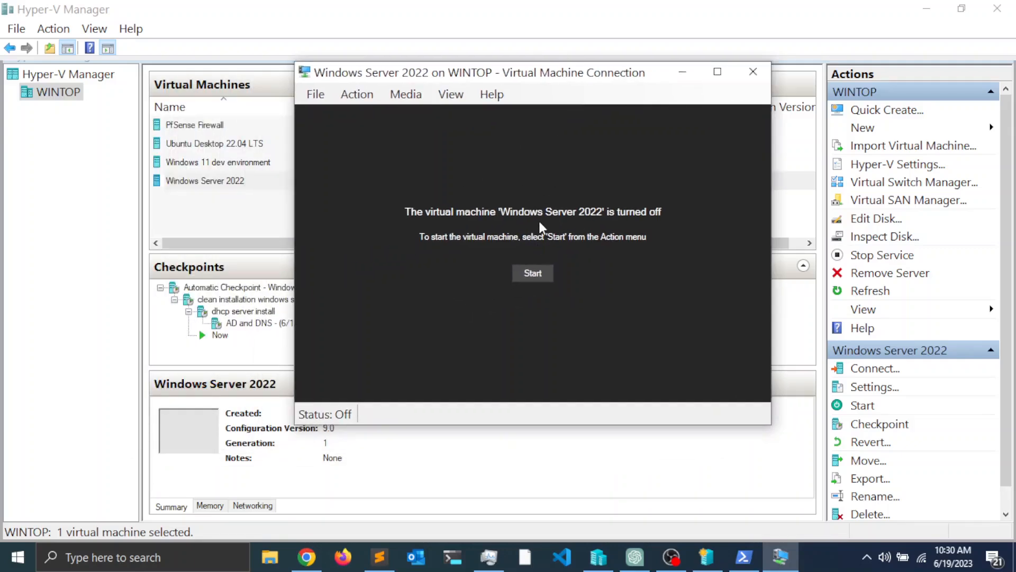
Step: Start the server and let it boot to the lock screen with the 1366 by 768 display prompt
{"action": "left_click", "coordinate": [533, 273]}
{"action": "left_click_drag", "start_coordinate": [507, 83], "coordinate": [665, 82]}
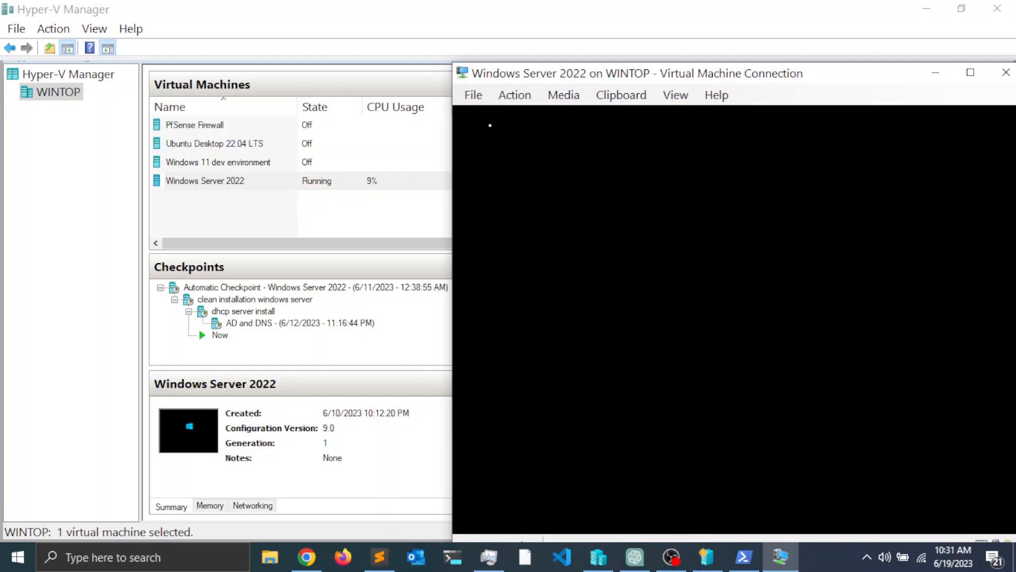
{"action": "left_click_drag", "start_coordinate": [794, 76], "coordinate": [531, 48]}
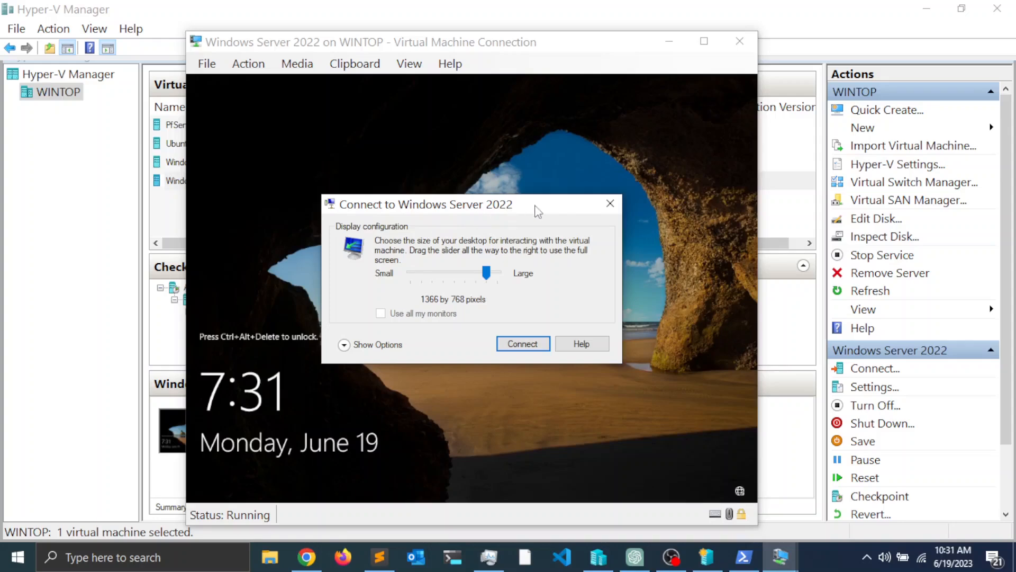
{"action": "left_click_drag", "start_coordinate": [534, 205], "coordinate": [499, 159]}
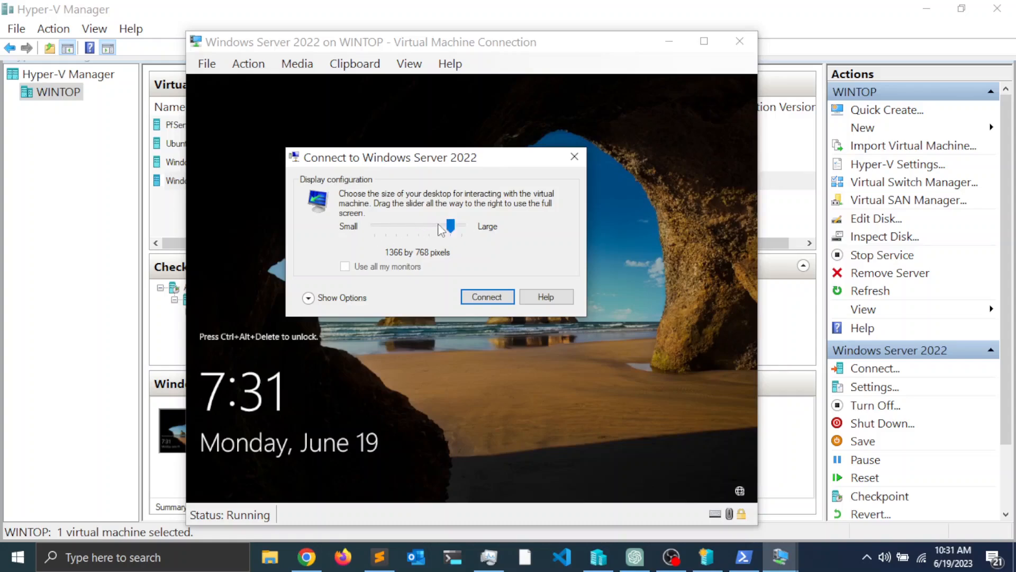
Step: Review the Connect dialog's local resources and drives without changes, then close it
{"action": "left_click", "coordinate": [308, 300]}
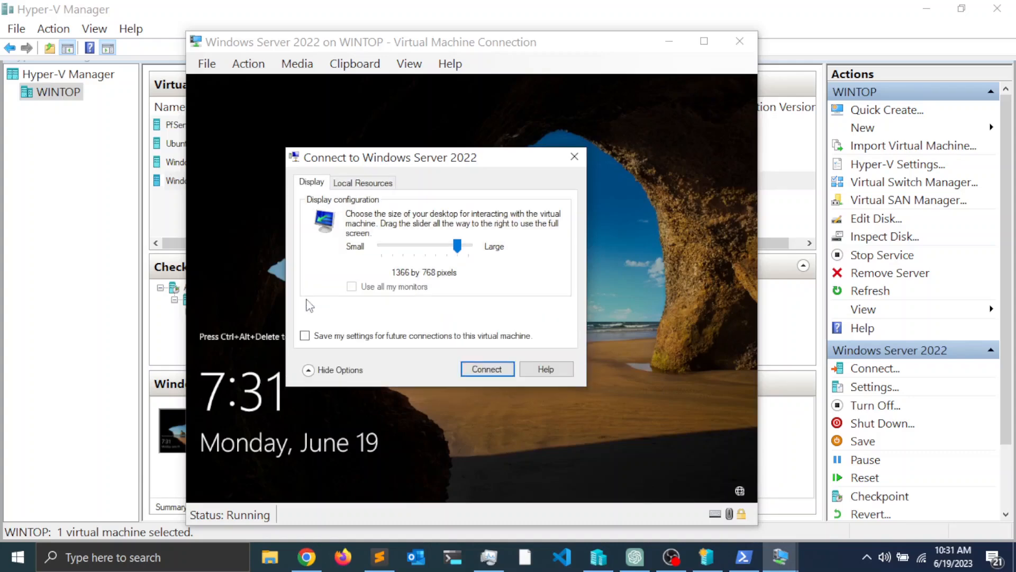
{"action": "left_click", "coordinate": [364, 185]}
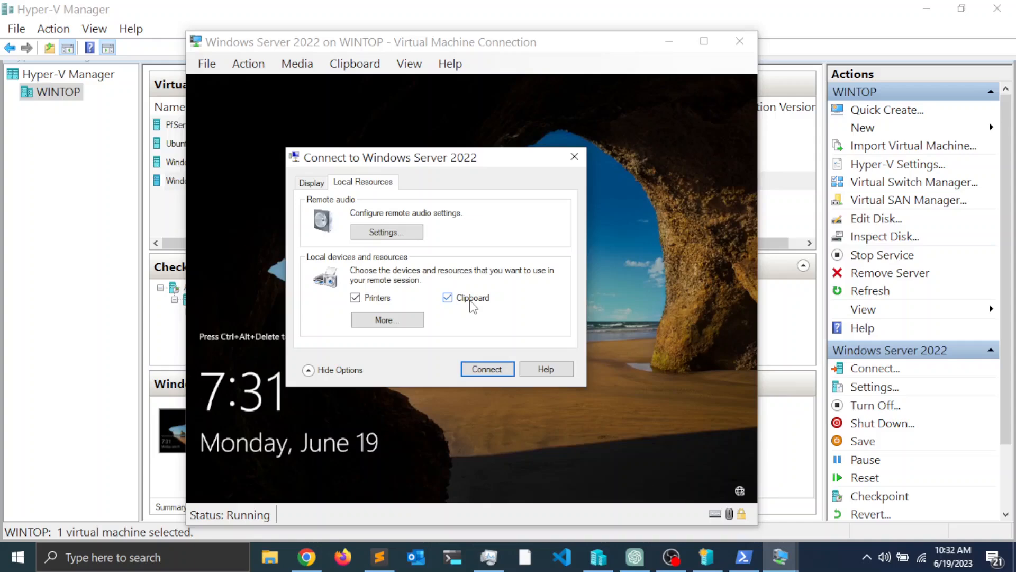
{"action": "left_click", "coordinate": [392, 324]}
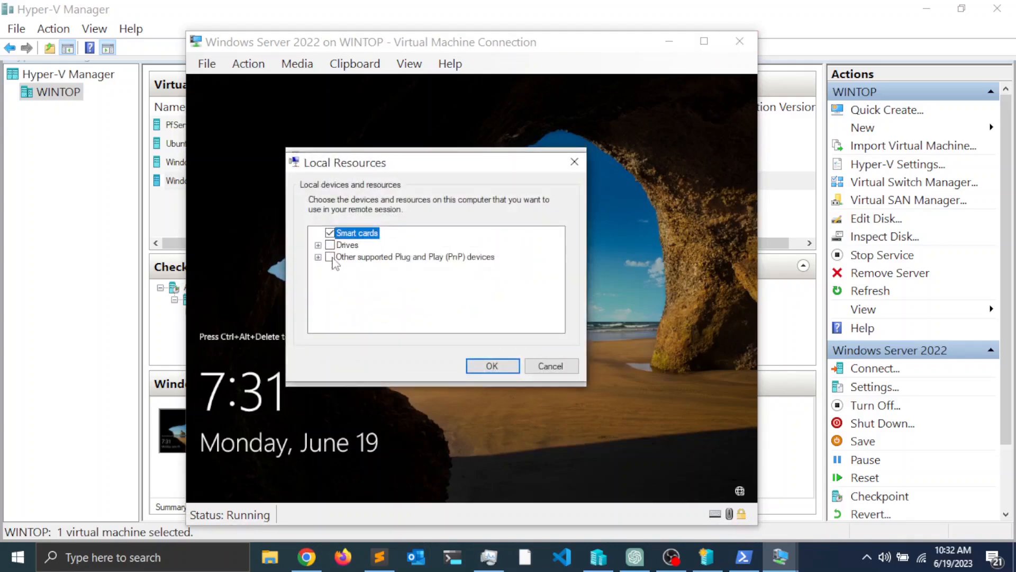
{"action": "left_click", "coordinate": [318, 245]}
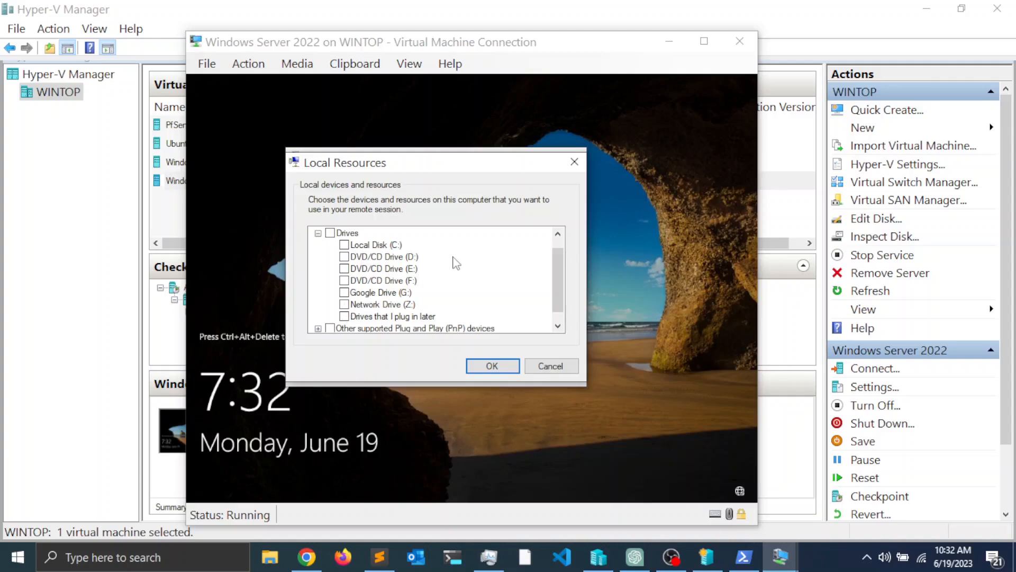
{"action": "scroll", "coordinate": [456, 264], "scroll_direction": "down", "scroll_amount": 1}
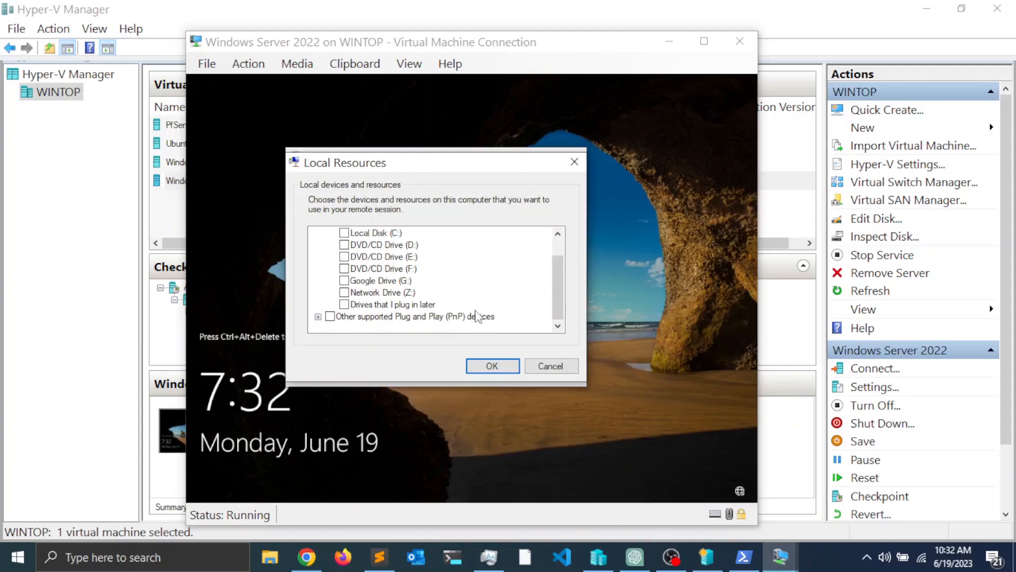
{"action": "left_click", "coordinate": [551, 366]}
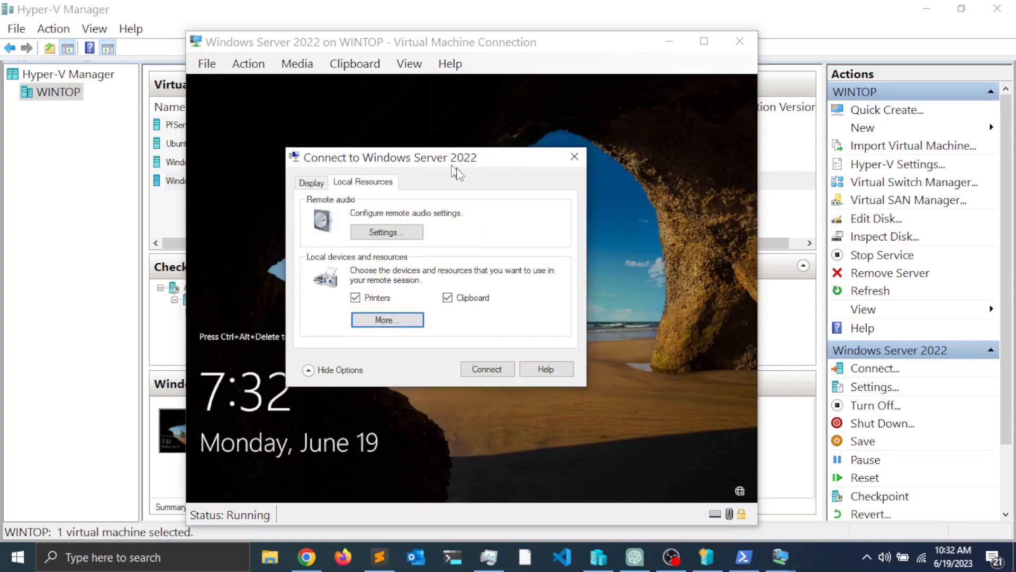
{"action": "left_click_drag", "start_coordinate": [450, 168], "coordinate": [467, 181]}
{"action": "left_click", "coordinate": [332, 198]}
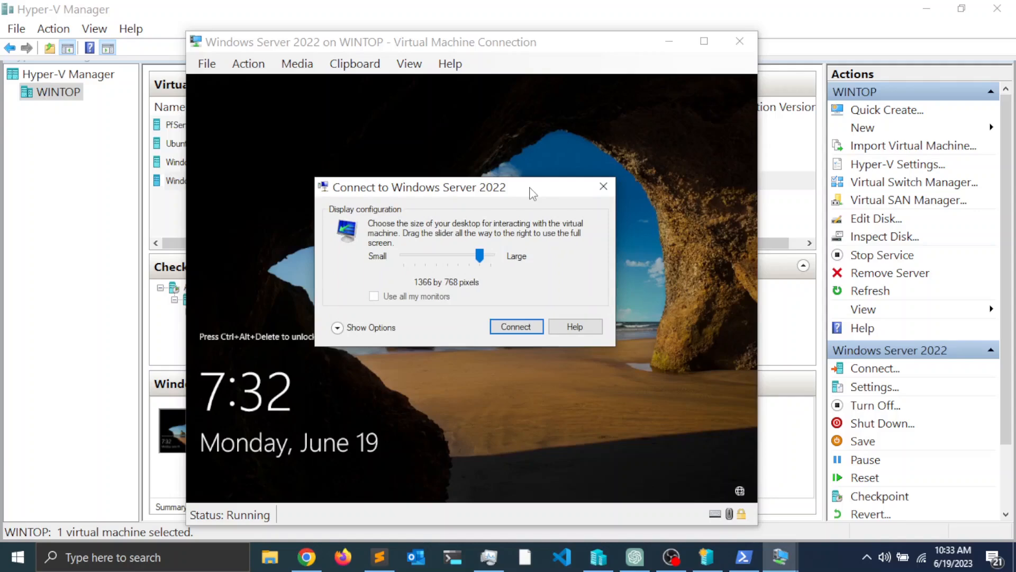
{"action": "left_click", "coordinate": [604, 186]}
Step: Switch the connection to an enhanced session, dismiss the display prompt, and minimize the window
{"action": "left_click", "coordinate": [409, 64]}
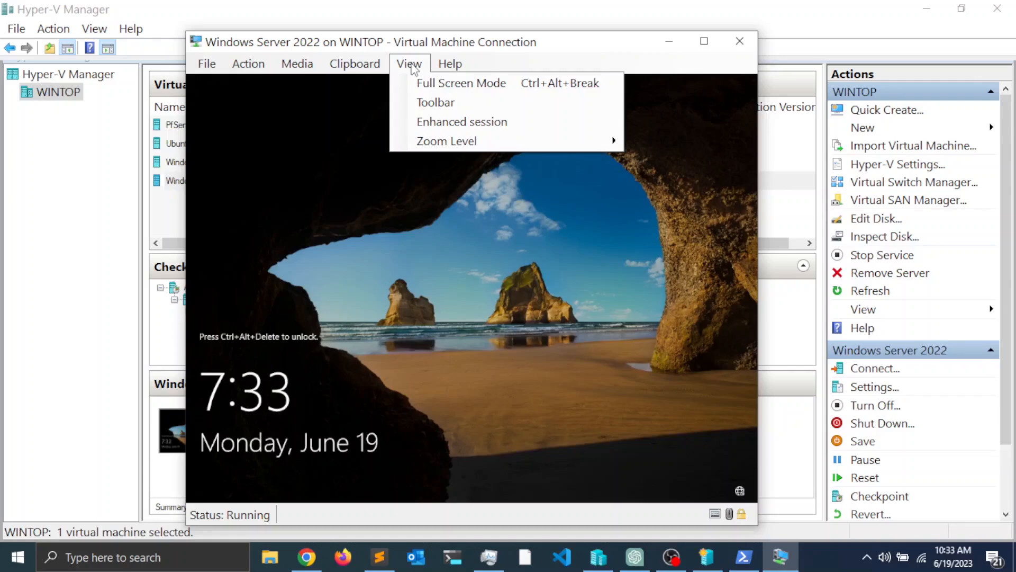
{"action": "left_click", "coordinate": [447, 123]}
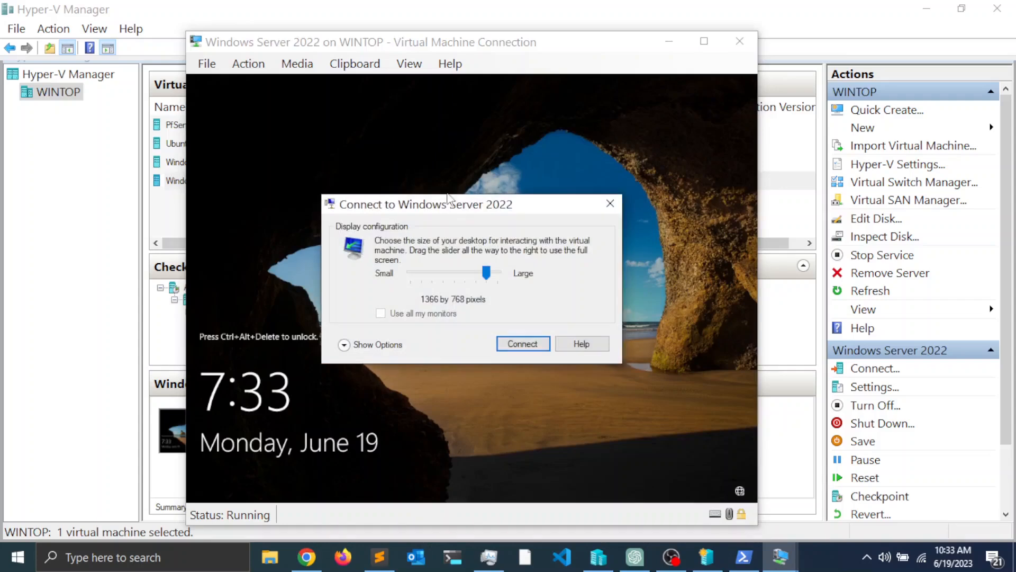
{"action": "left_click", "coordinate": [601, 206]}
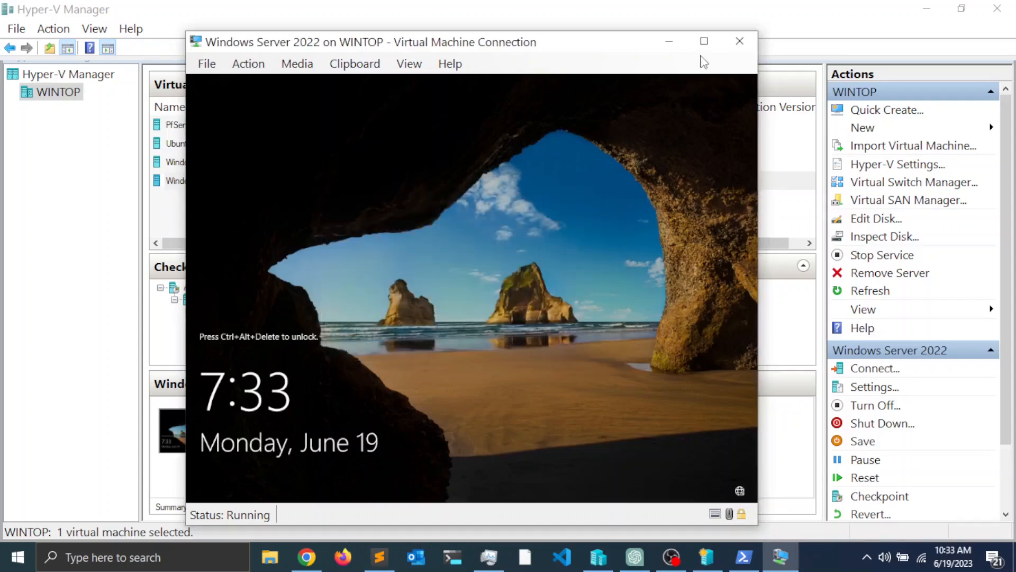
{"action": "left_click", "coordinate": [670, 42]}
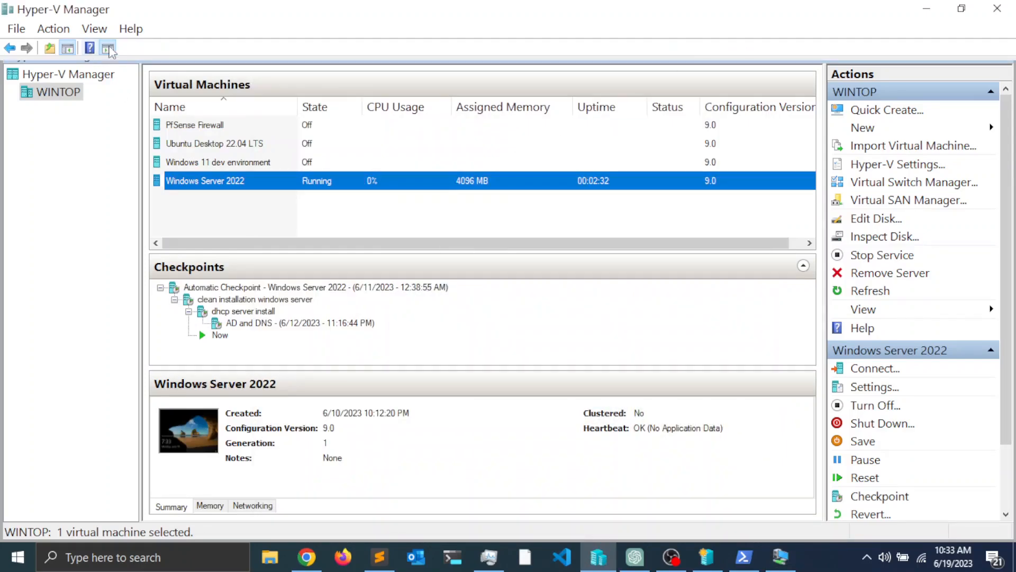
Step: Verify WINTOP's Enhanced Session Mode Policy and user Enhanced Session Mode are both enabled
{"action": "left_click", "coordinate": [56, 93]}
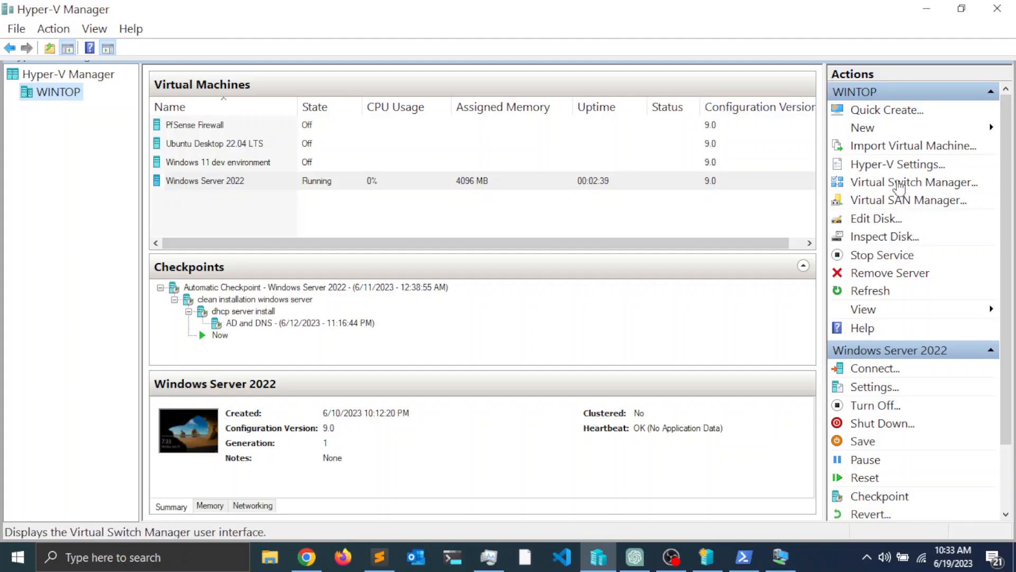
{"action": "left_click", "coordinate": [893, 169]}
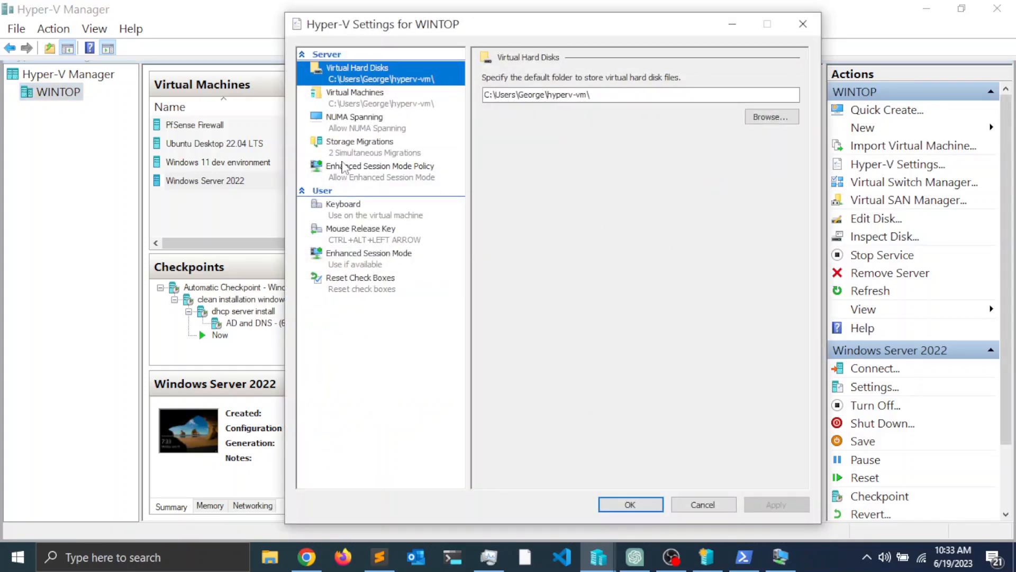
{"action": "left_click", "coordinate": [358, 174]}
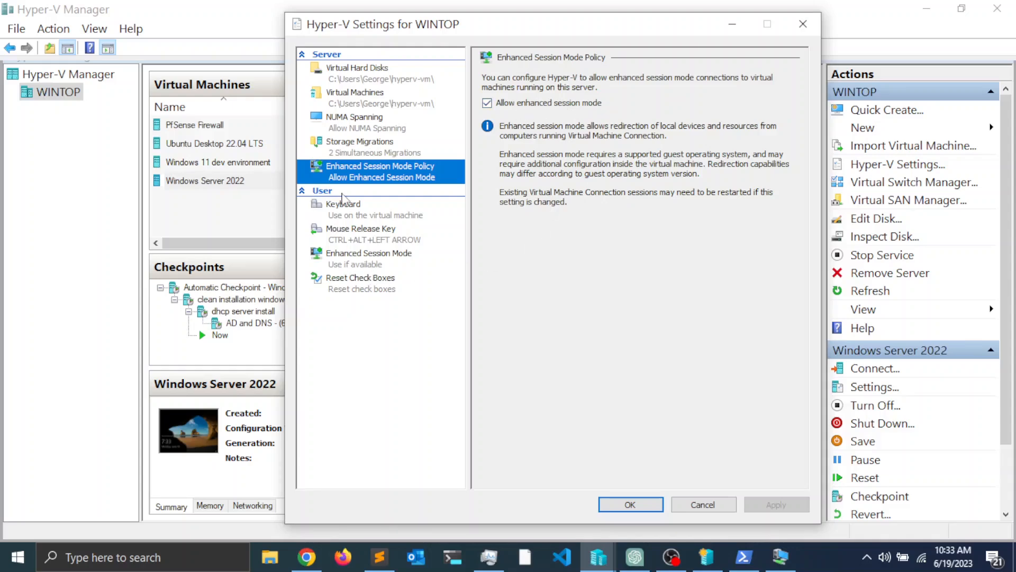
{"action": "left_click", "coordinate": [360, 262]}
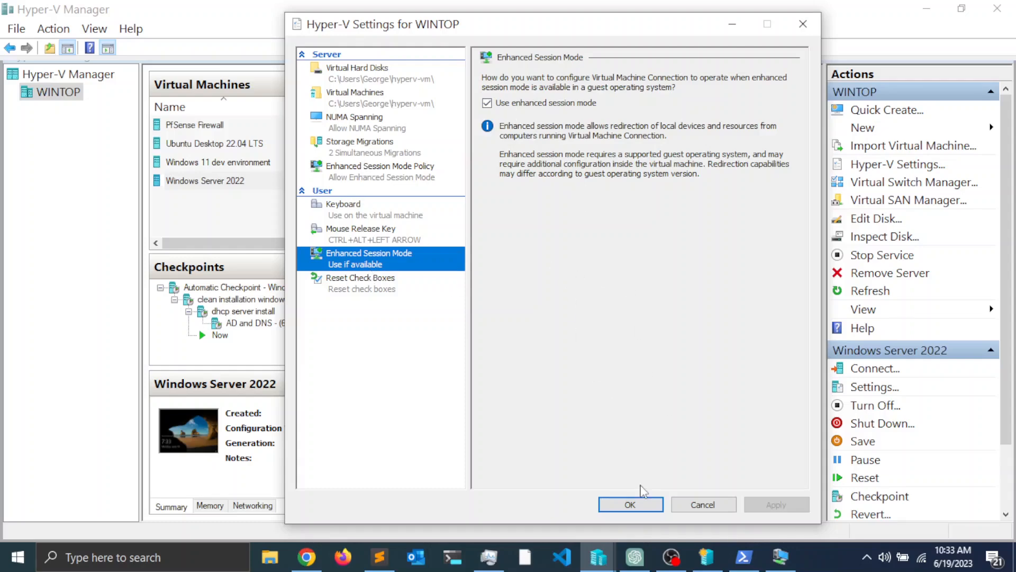
{"action": "left_click", "coordinate": [632, 504]}
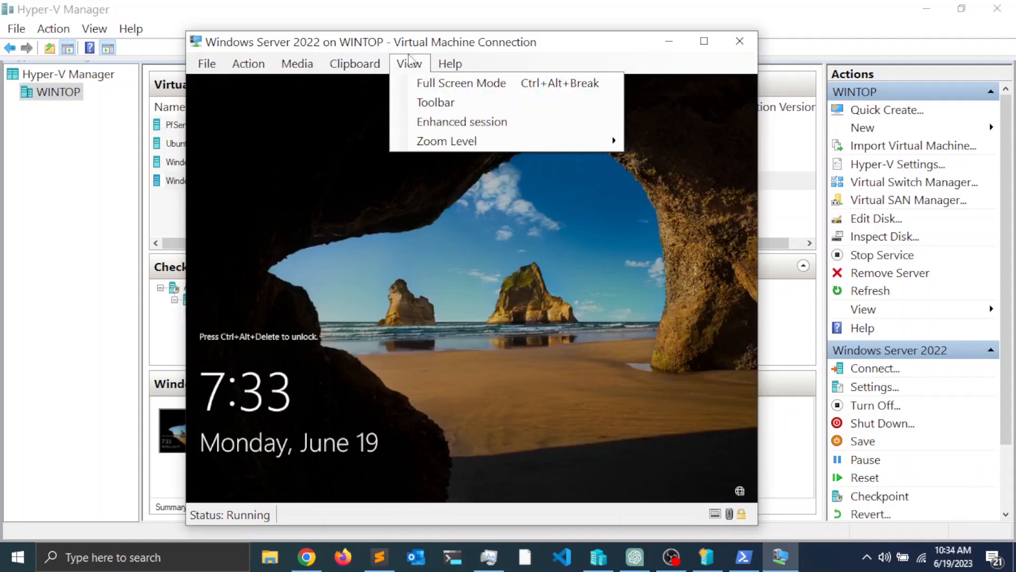
Step: Connect through an enhanced session and sign in to Windows Server 2022 as Administrator
{"action": "left_click", "coordinate": [435, 123]}
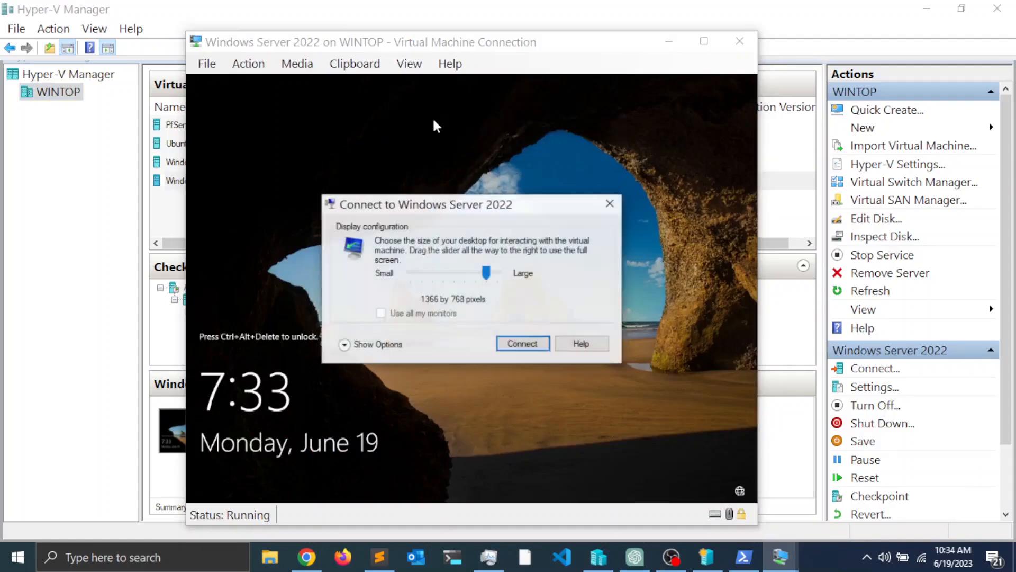
{"action": "left_click", "coordinate": [523, 344]}
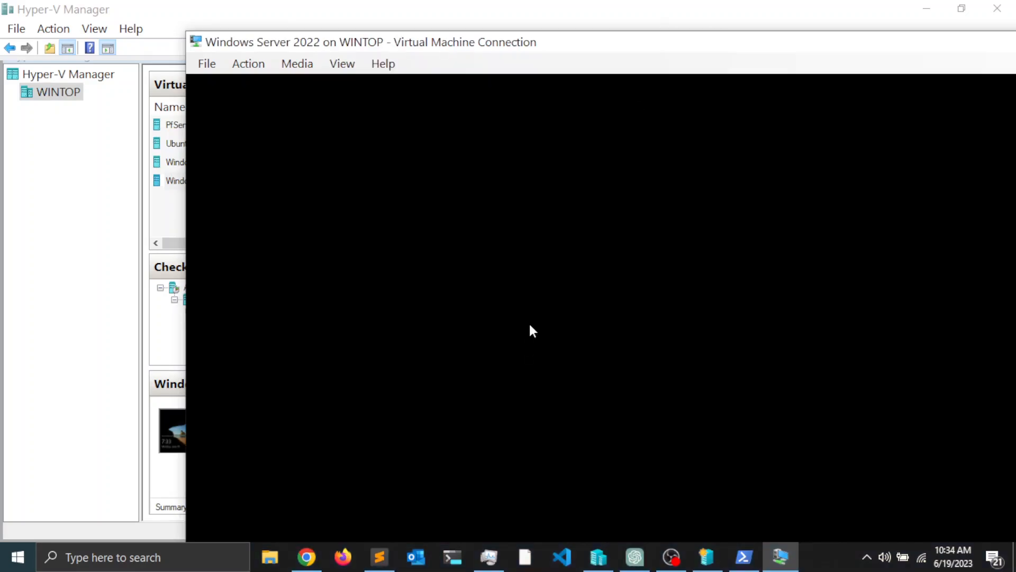
{"action": "left_click_drag", "start_coordinate": [665, 41], "coordinate": [476, 18]}
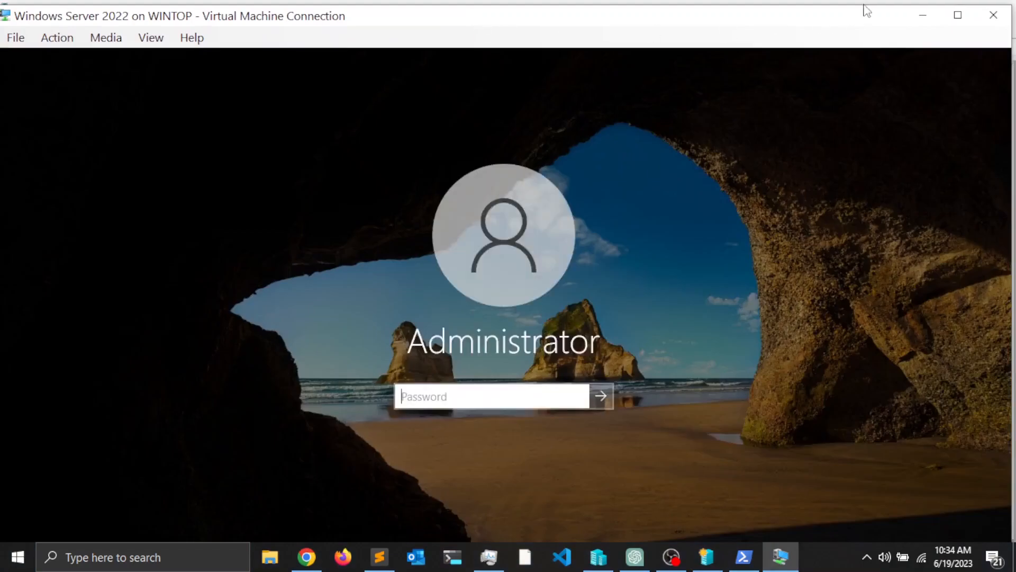
{"action": "left_click", "coordinate": [958, 15]}
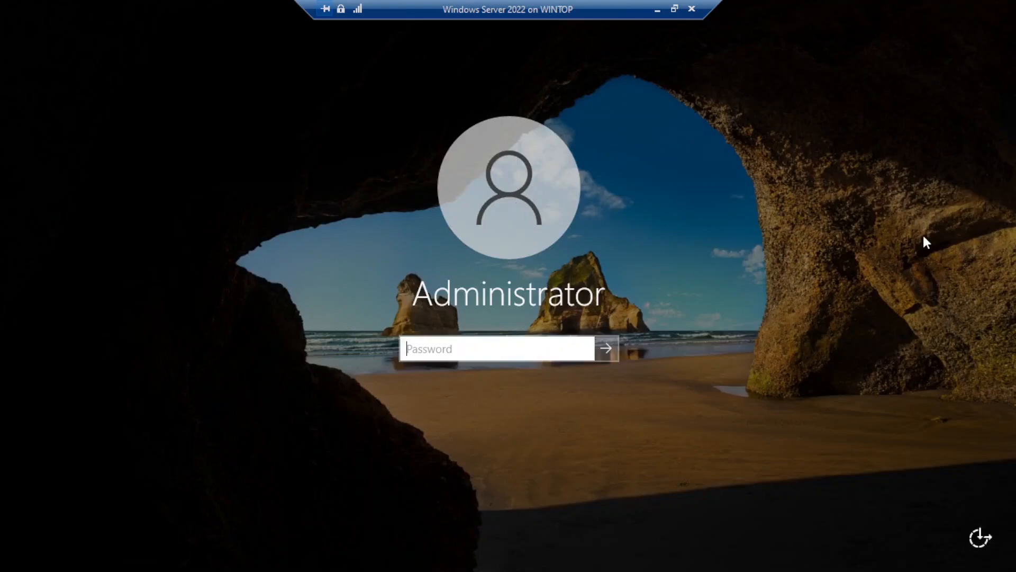
{"action": "type", "text": "•••••••••••"}
{"action": "key", "text": "Return"}
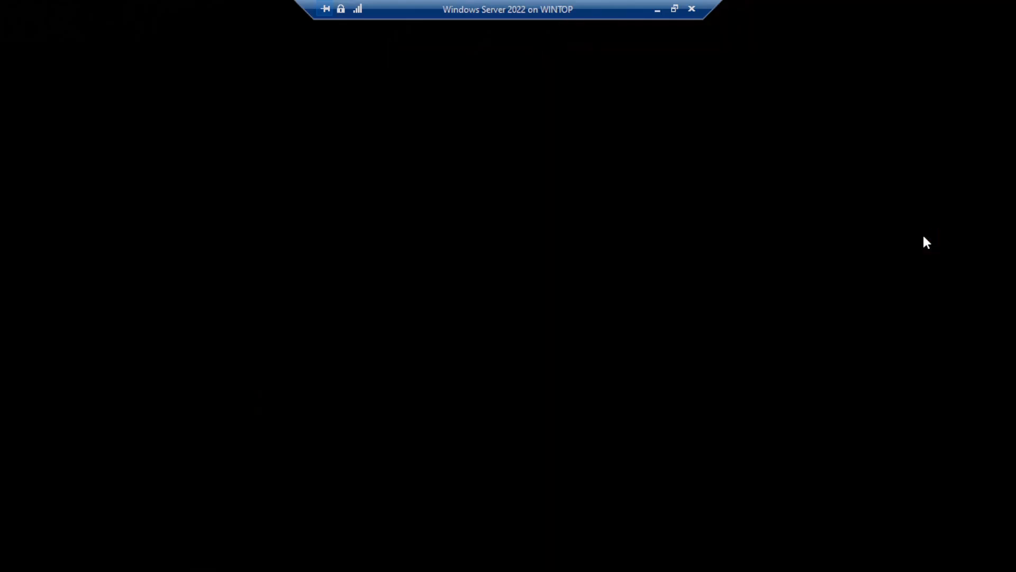
{"action": "left_click", "coordinate": [675, 10]}
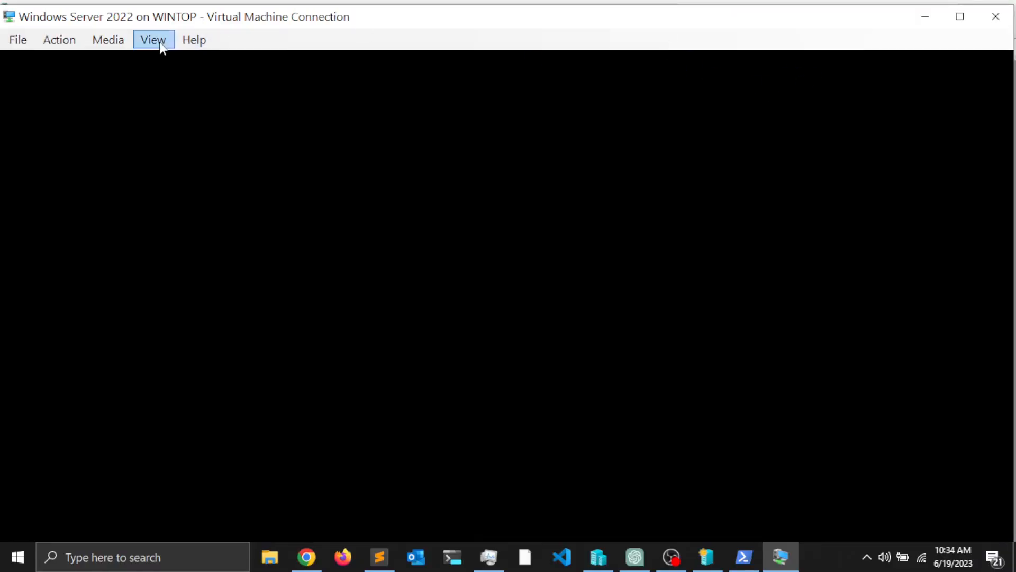
Step: Turn enhanced session off so the connection returns to a basic session
{"action": "left_click", "coordinate": [160, 43]}
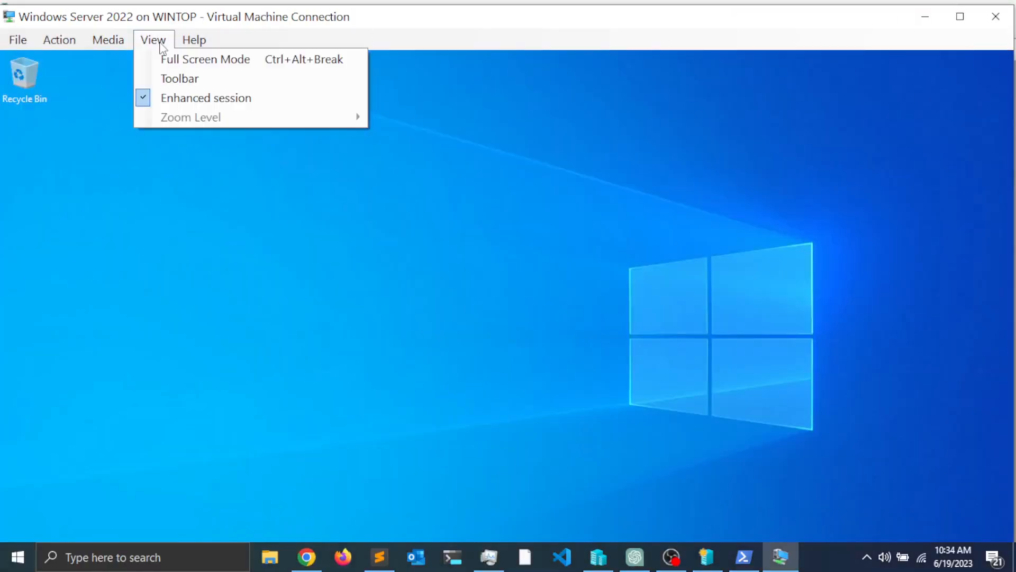
{"action": "left_click", "coordinate": [146, 99]}
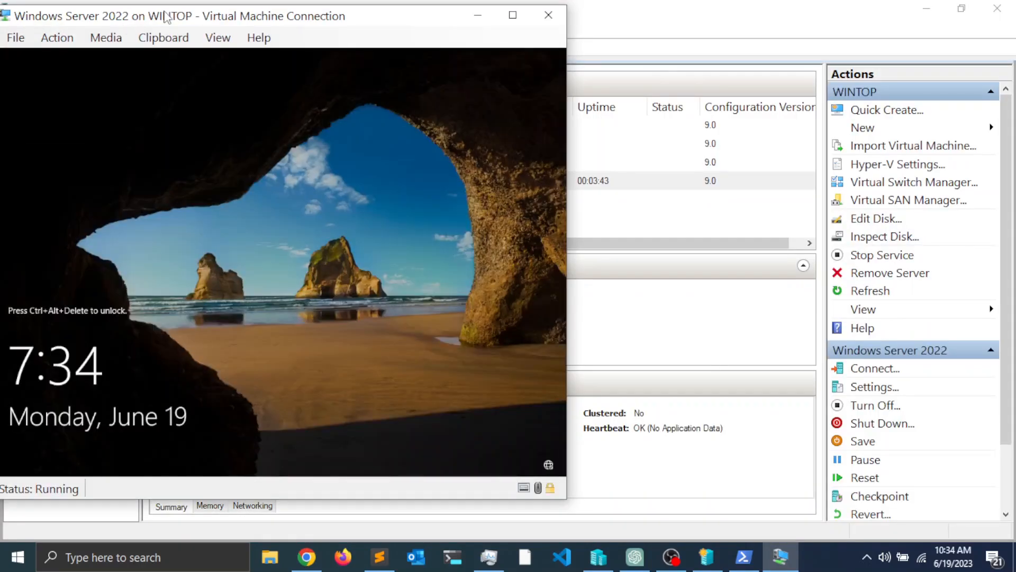
{"action": "left_click_drag", "start_coordinate": [173, 11], "coordinate": [404, 30]}
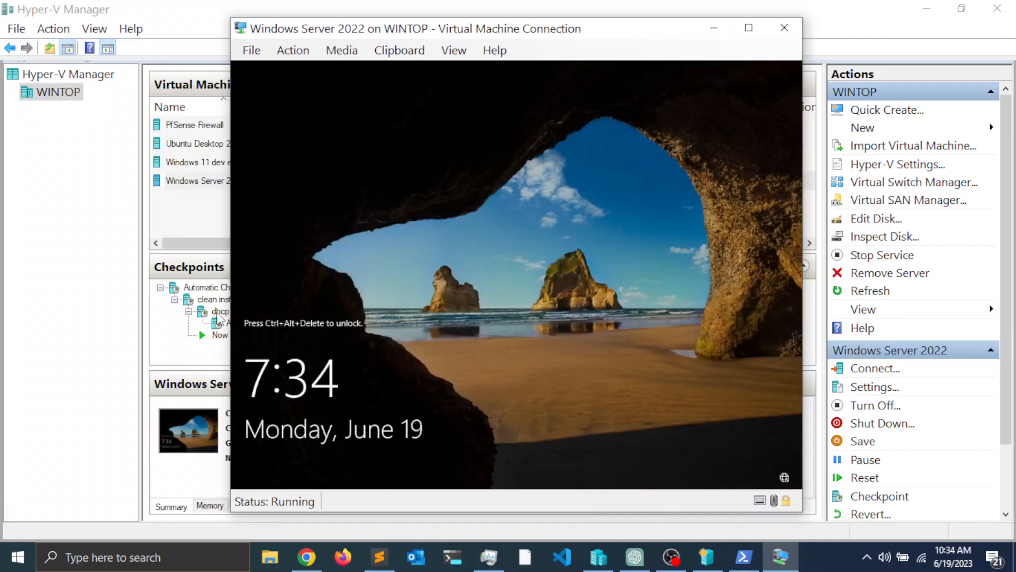
Step: Set the console zoom level to 100% and place the window beside the machine list
{"action": "left_click_drag", "start_coordinate": [520, 32], "coordinate": [492, 32]}
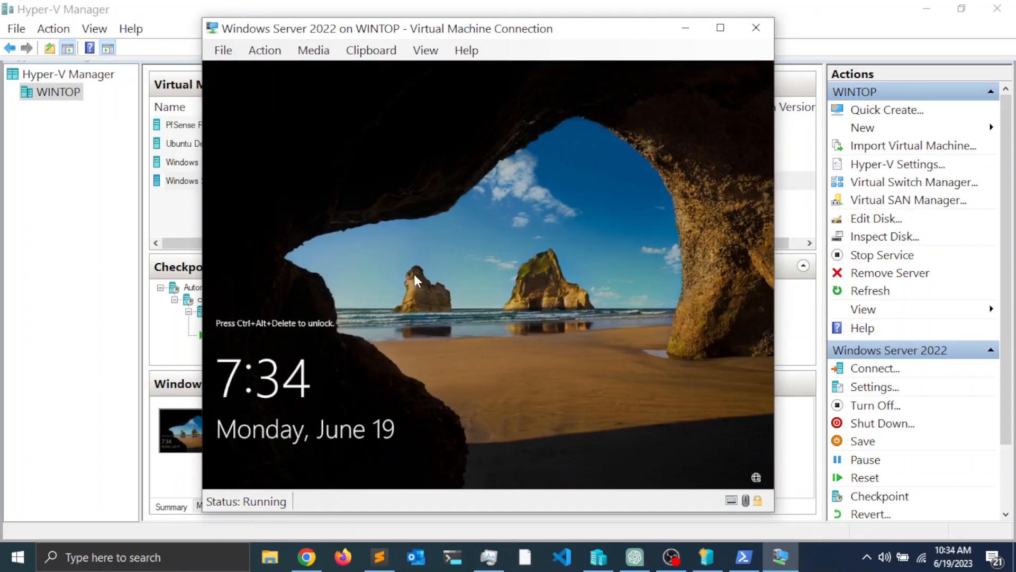
{"action": "left_click", "coordinate": [432, 55]}
{"action": "mouse_move", "coordinate": [474, 133]}
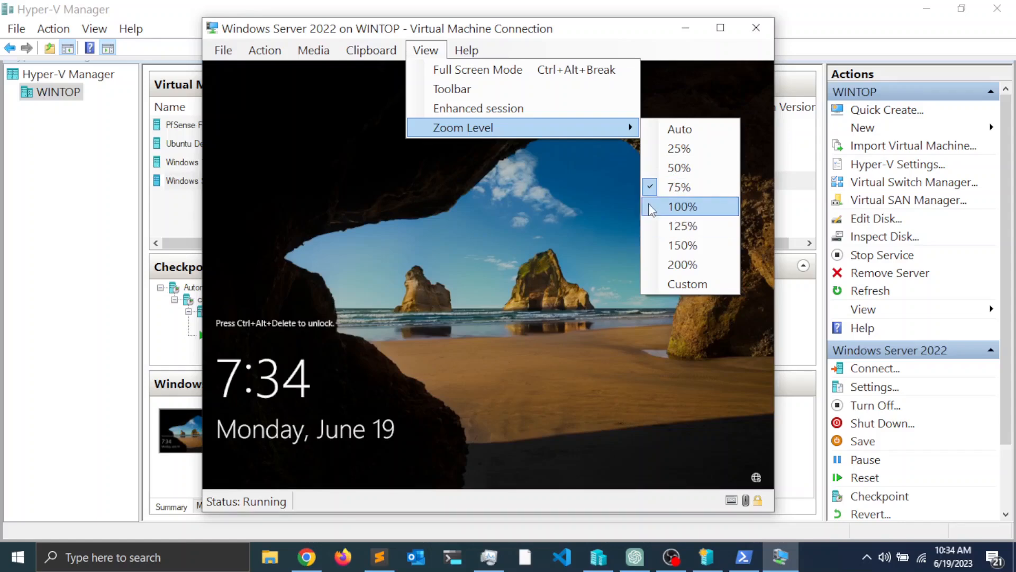
{"action": "left_click", "coordinate": [651, 208]}
{"action": "left_click_drag", "start_coordinate": [658, 30], "coordinate": [544, 12]}
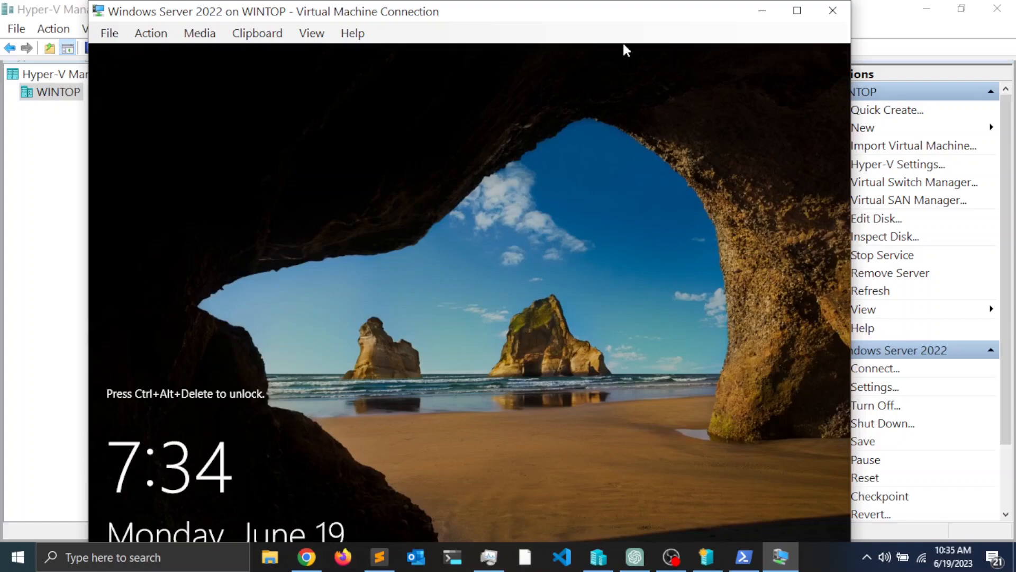
{"action": "left_click", "coordinate": [311, 33]}
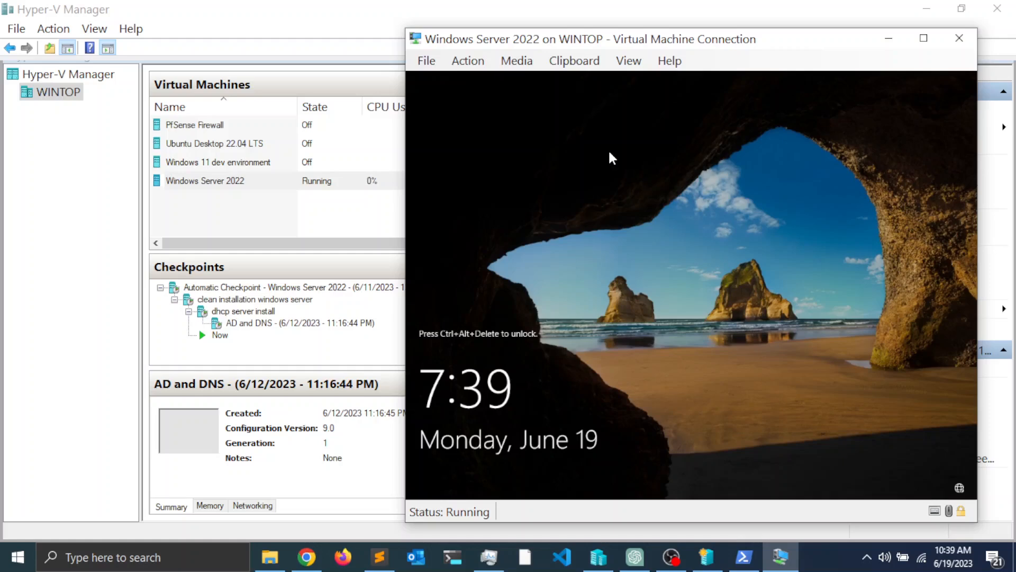
Step: Create a checkpoint of the running Windows Server 2022 named 'test checkpoint'
{"action": "left_click", "coordinate": [478, 64]}
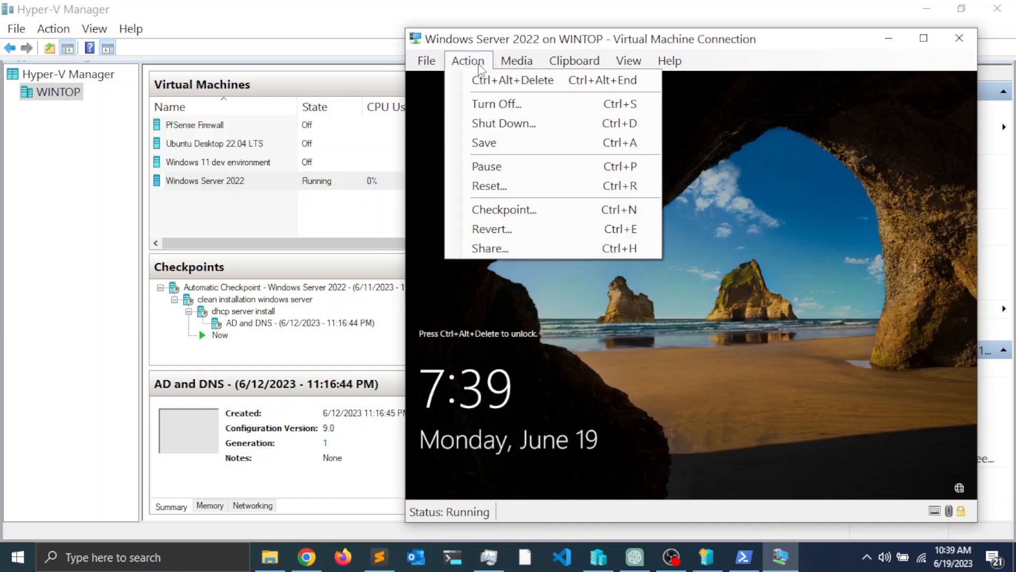
{"action": "left_click", "coordinate": [509, 212]}
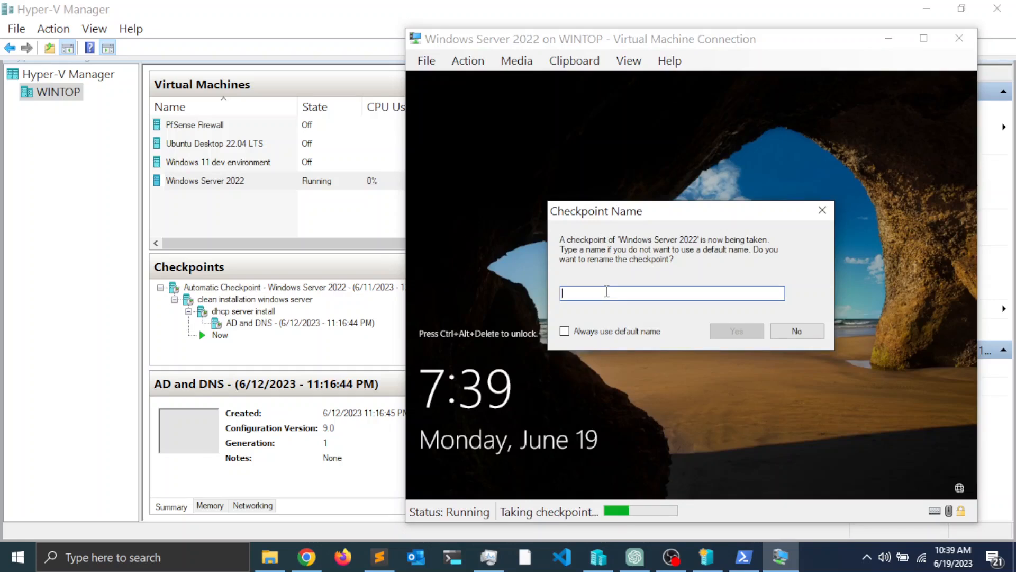
{"action": "type", "text": "test check"}
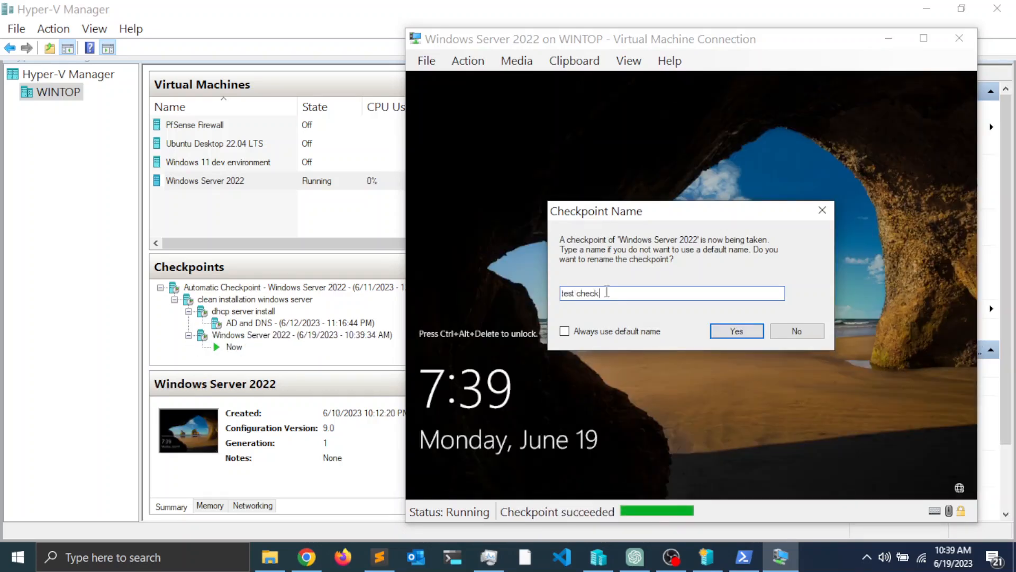
{"action": "type", "text": "point"}
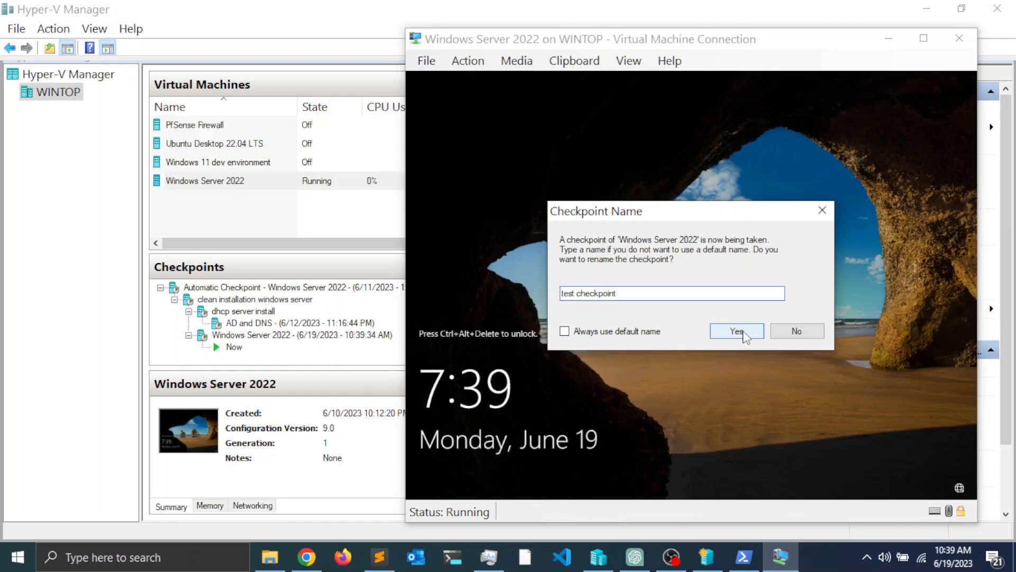
{"action": "left_click", "coordinate": [737, 331]}
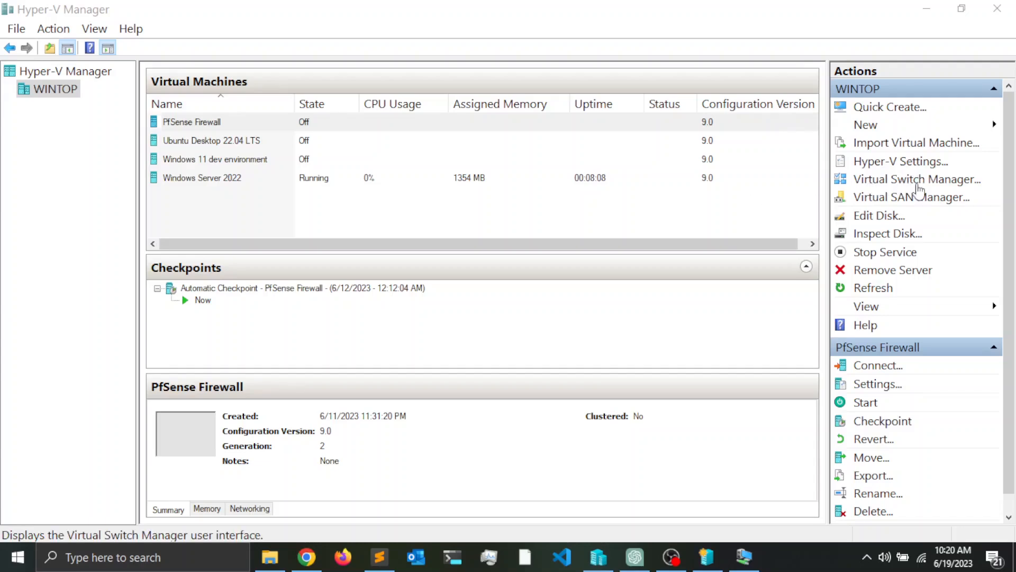
Step: Open Virtual Switch Manager, compare Internal and Private types, and create an Internal virtual switch
{"action": "left_click", "coordinate": [910, 182]}
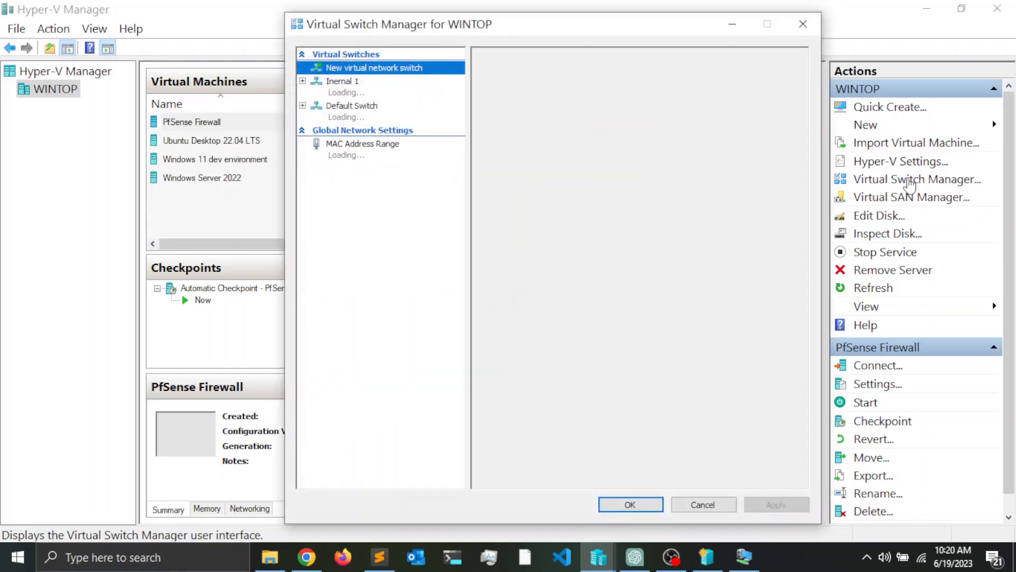
{"action": "left_click_drag", "start_coordinate": [518, 33], "coordinate": [453, 36]}
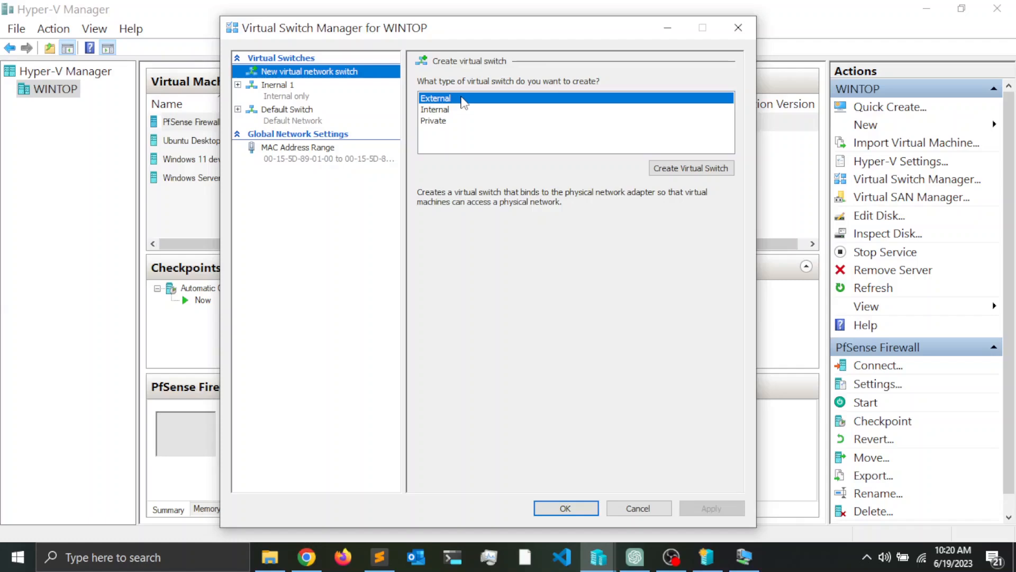
{"action": "left_click", "coordinate": [438, 110]}
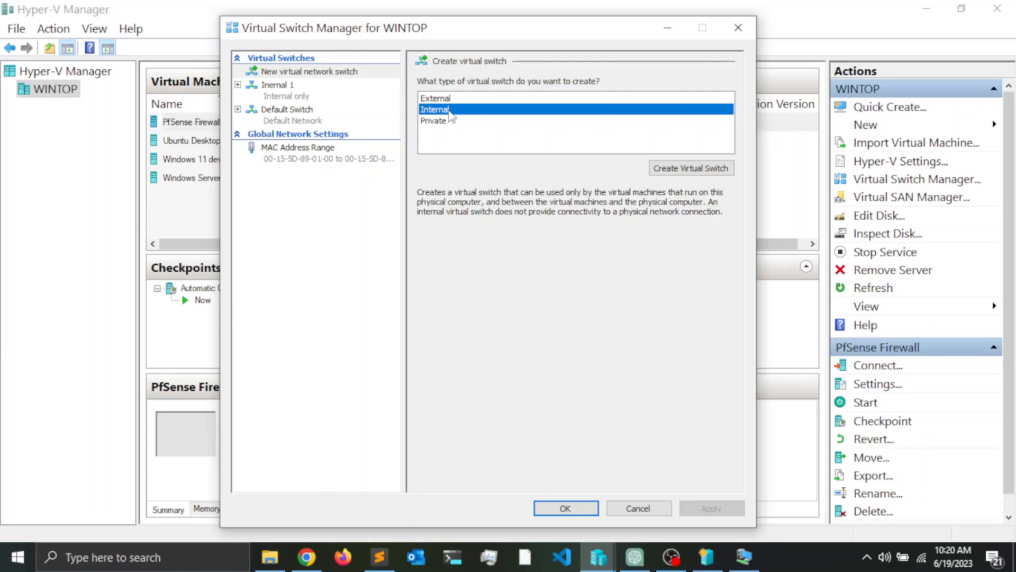
{"action": "left_click", "coordinate": [435, 123]}
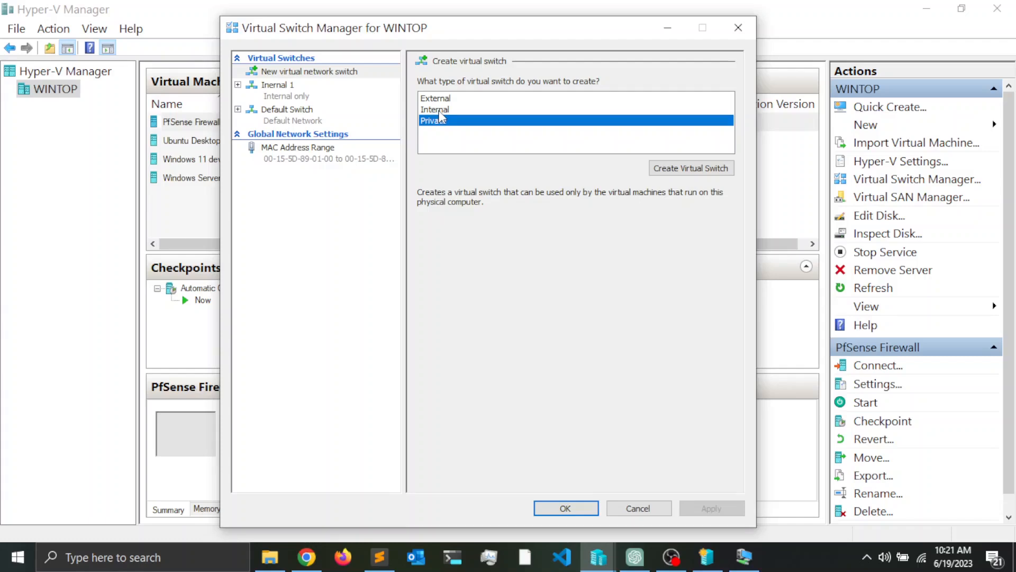
{"action": "left_click", "coordinate": [440, 110]}
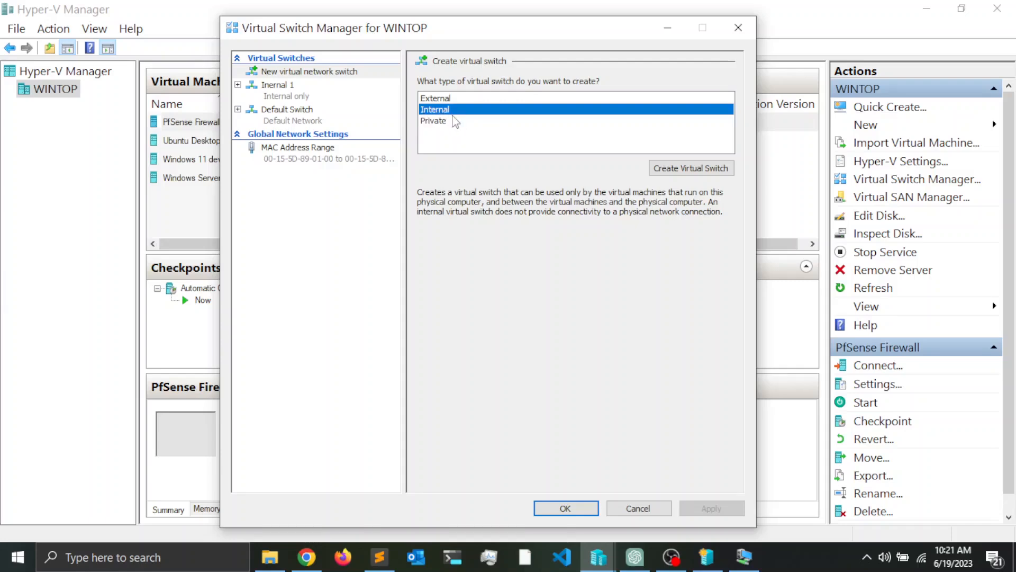
{"action": "left_click", "coordinate": [686, 168]}
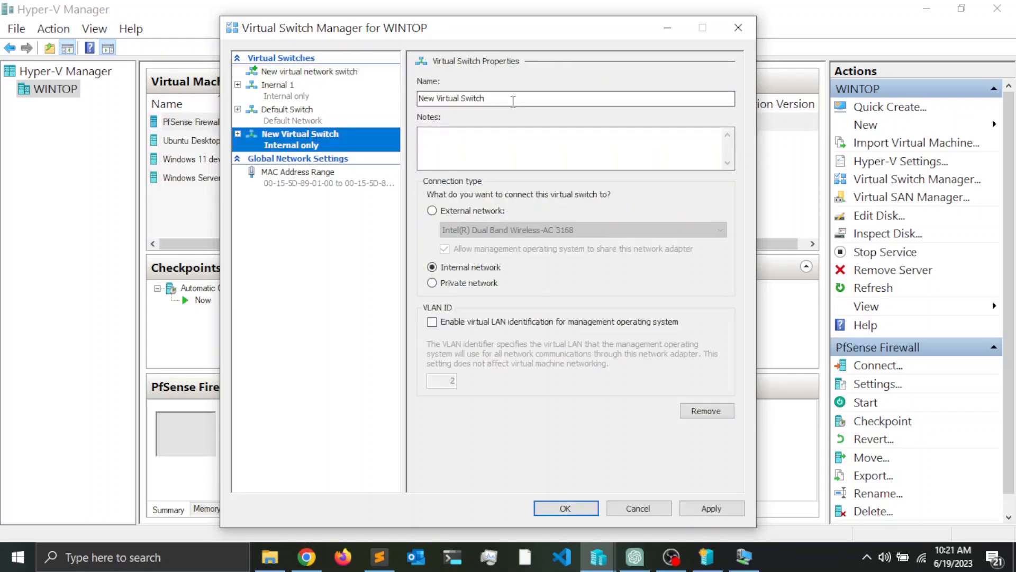
Step: Rename New Virtual Switch to 'Internal 2', apply it, and close Virtual Switch Manager
{"action": "left_click_drag", "start_coordinate": [513, 97], "coordinate": [350, 97]}
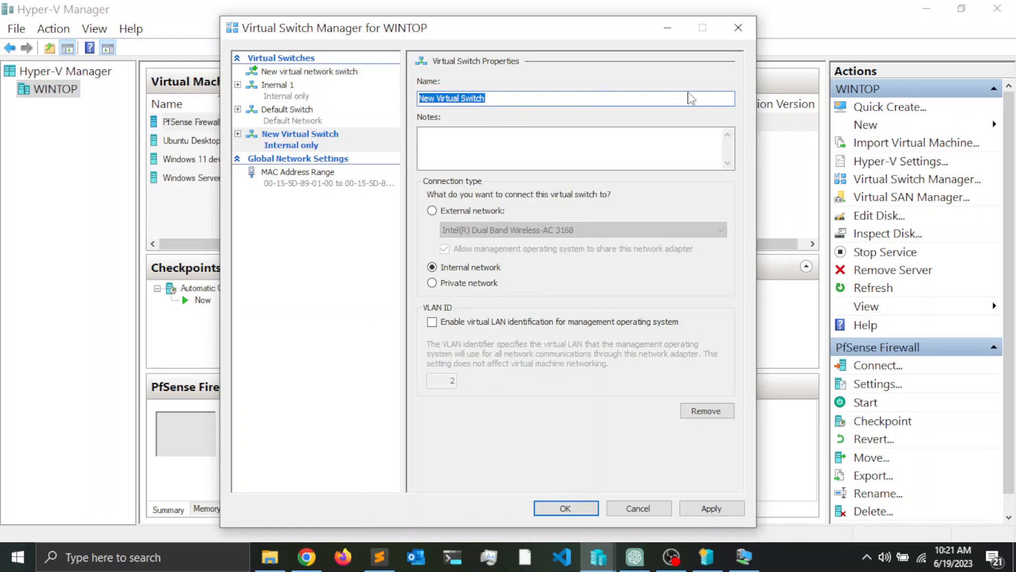
{"action": "type", "text": "I"}
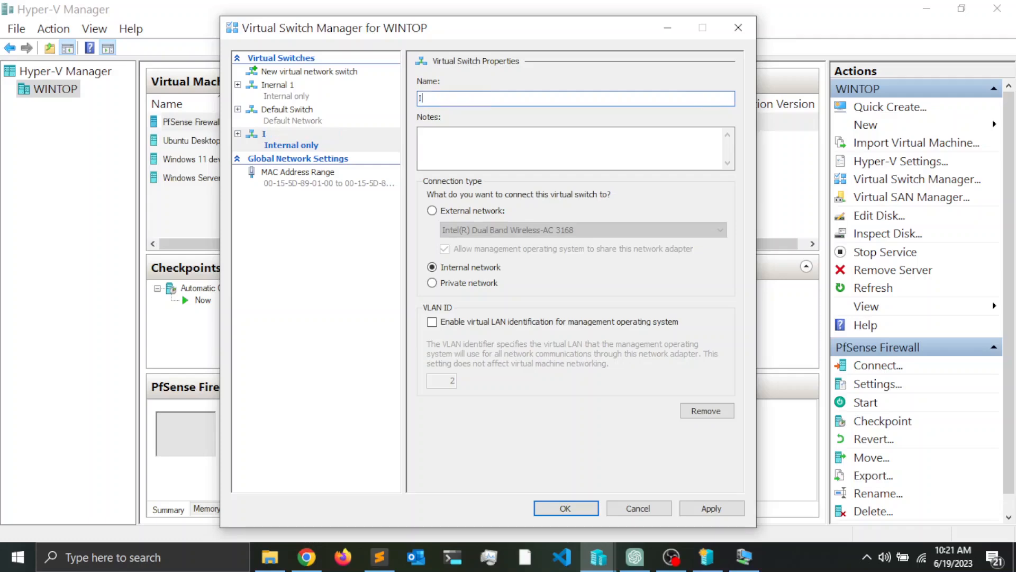
{"action": "type", "text": "nterneal 2"}
{"action": "left_click", "coordinate": [497, 146]}
{"action": "left_click", "coordinate": [710, 508]}
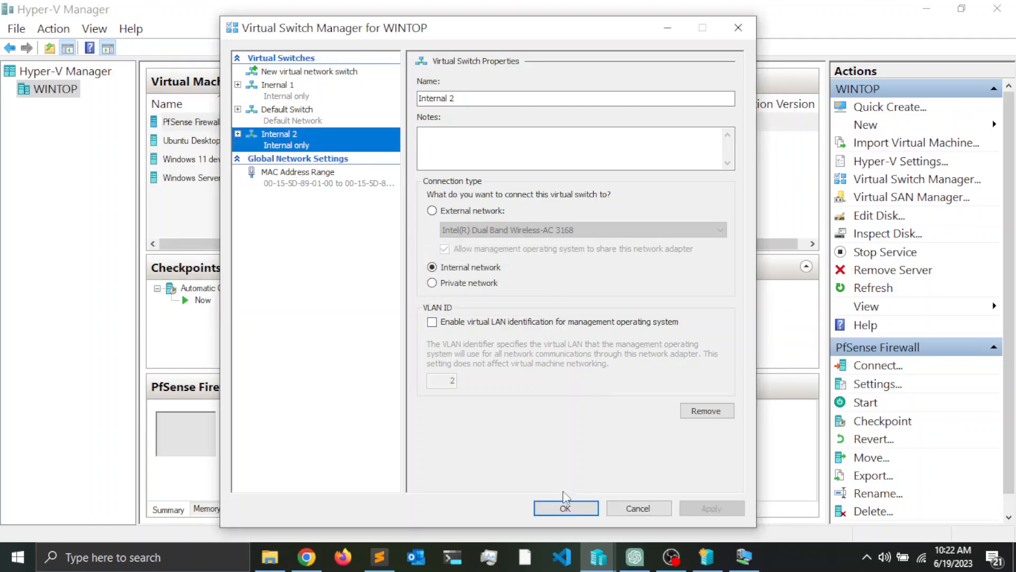
{"action": "left_click", "coordinate": [565, 508]}
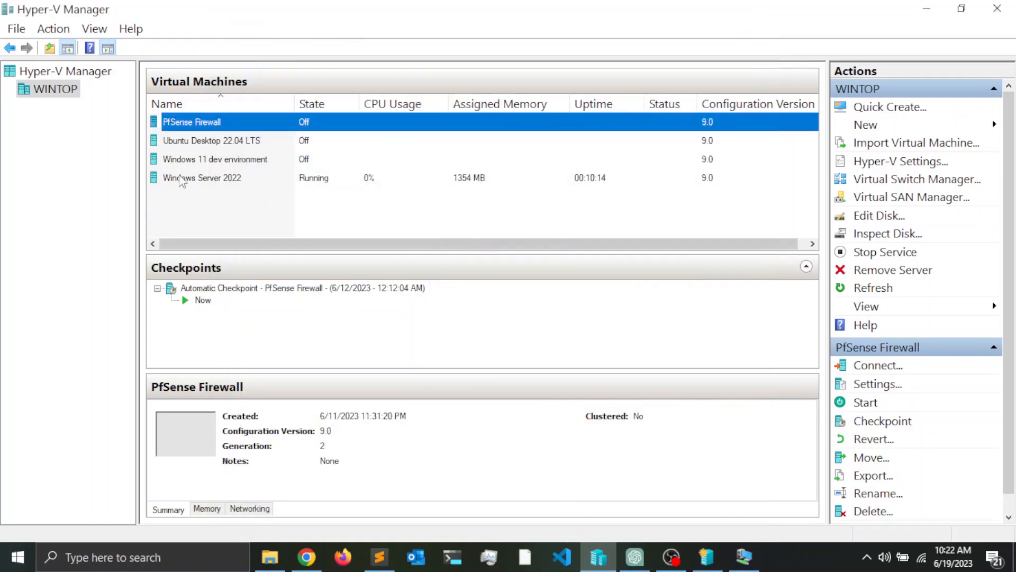
Step: Check the Windows 11 dev environment VM's network adapter and keep it on Internal 1
{"action": "left_click", "coordinate": [213, 163]}
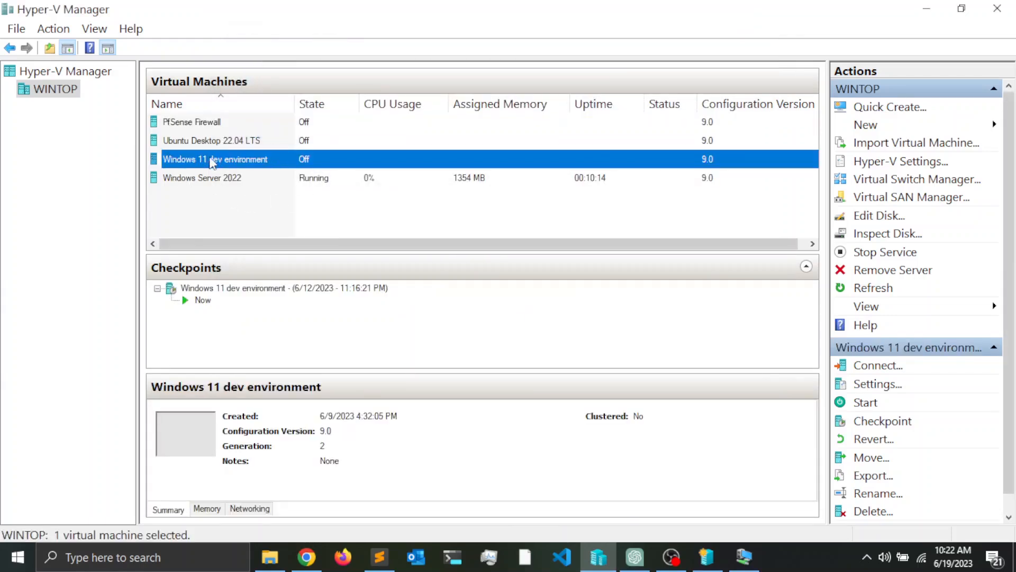
{"action": "right_click", "coordinate": [211, 164]}
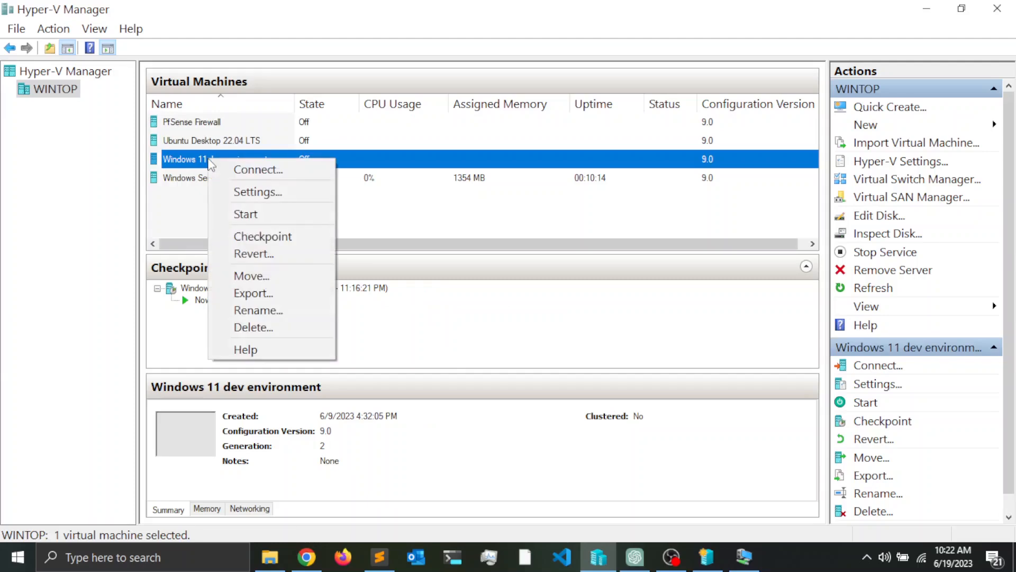
{"action": "left_click", "coordinate": [263, 192]}
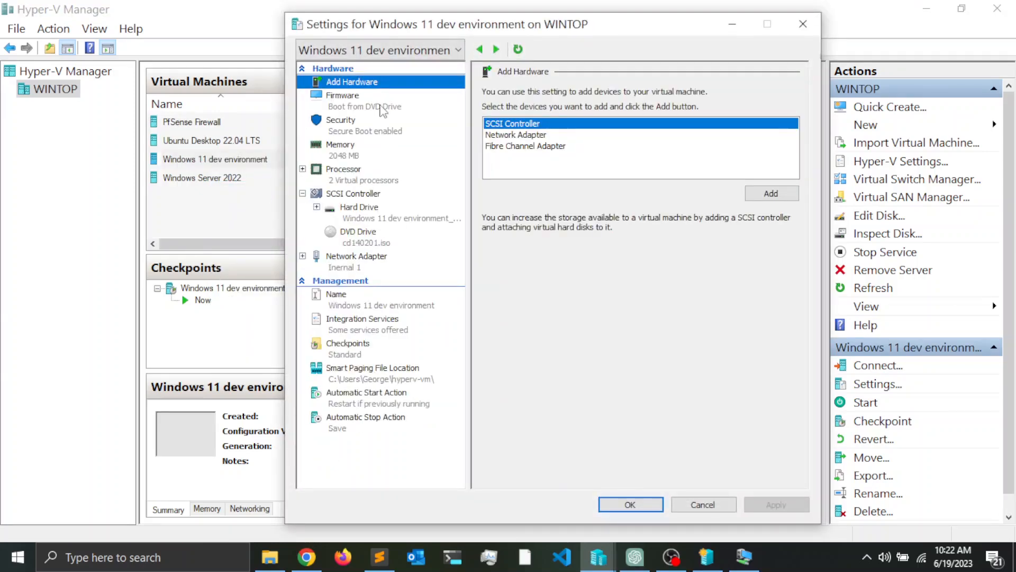
{"action": "left_click", "coordinate": [365, 264]}
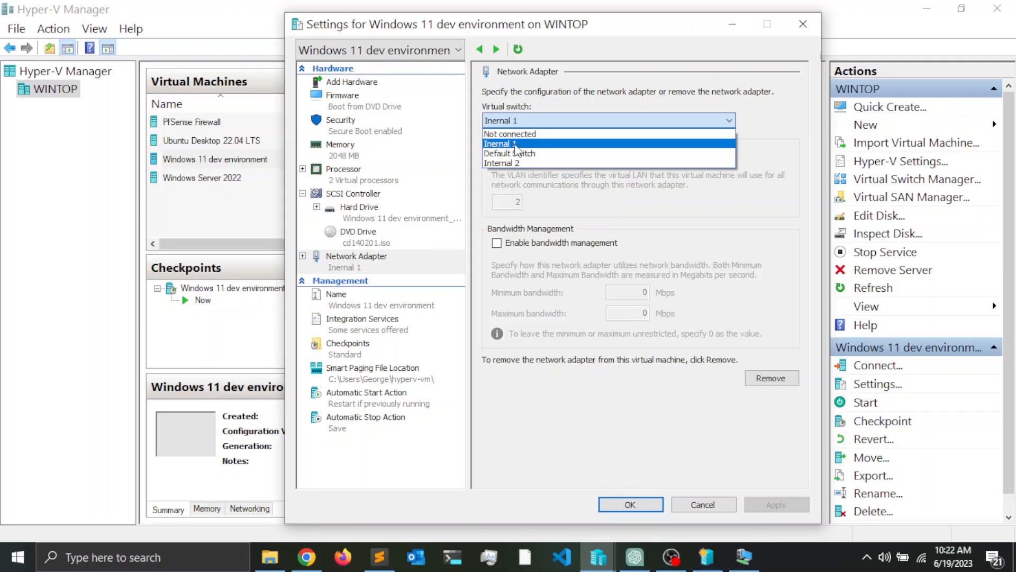
{"action": "left_click", "coordinate": [516, 148]}
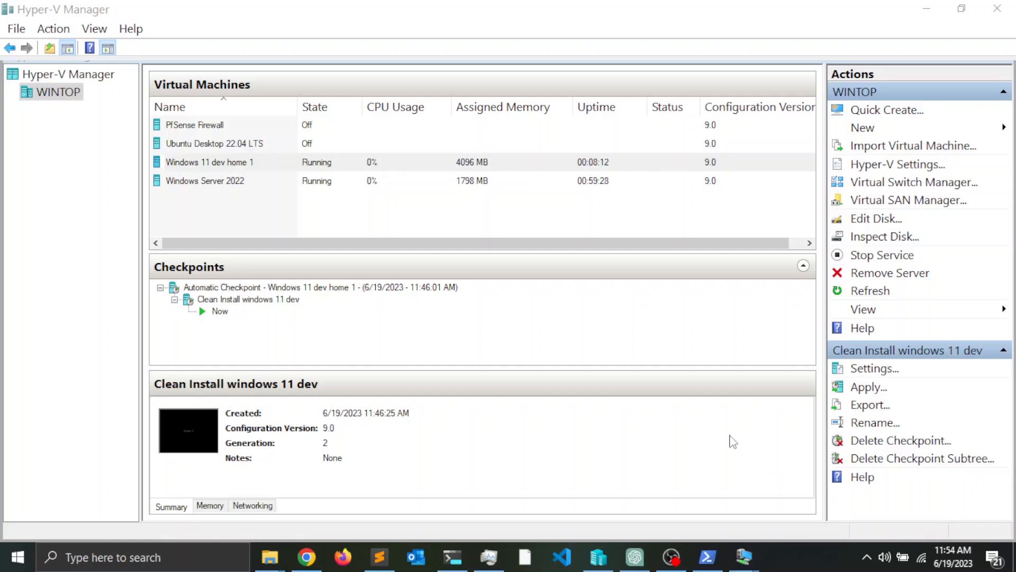
Step: Add a hard drive to Windows Server 2022's IDE Controller 0 and start a new virtual disk
{"action": "left_click", "coordinate": [211, 183]}
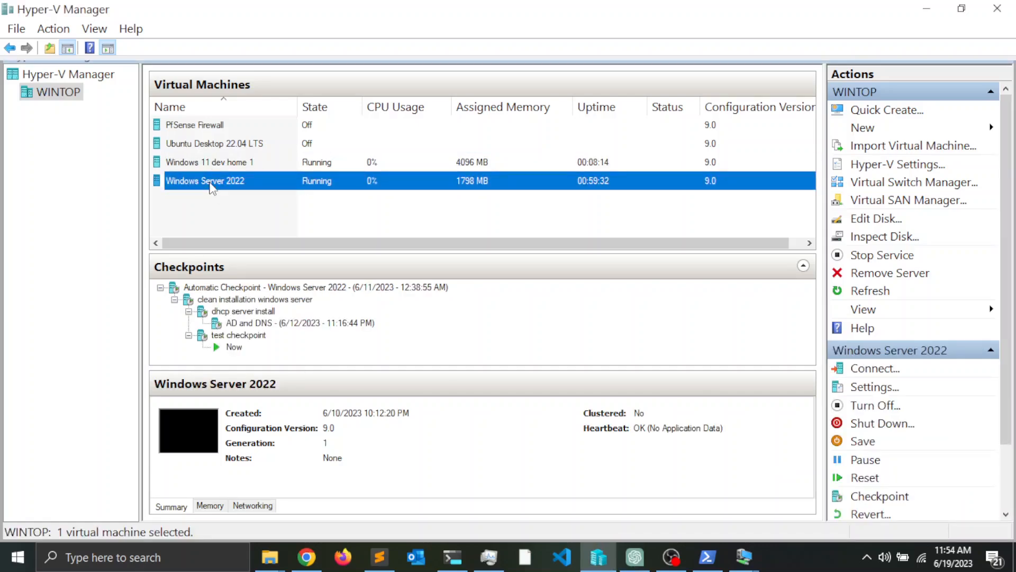
{"action": "right_click", "coordinate": [234, 181]}
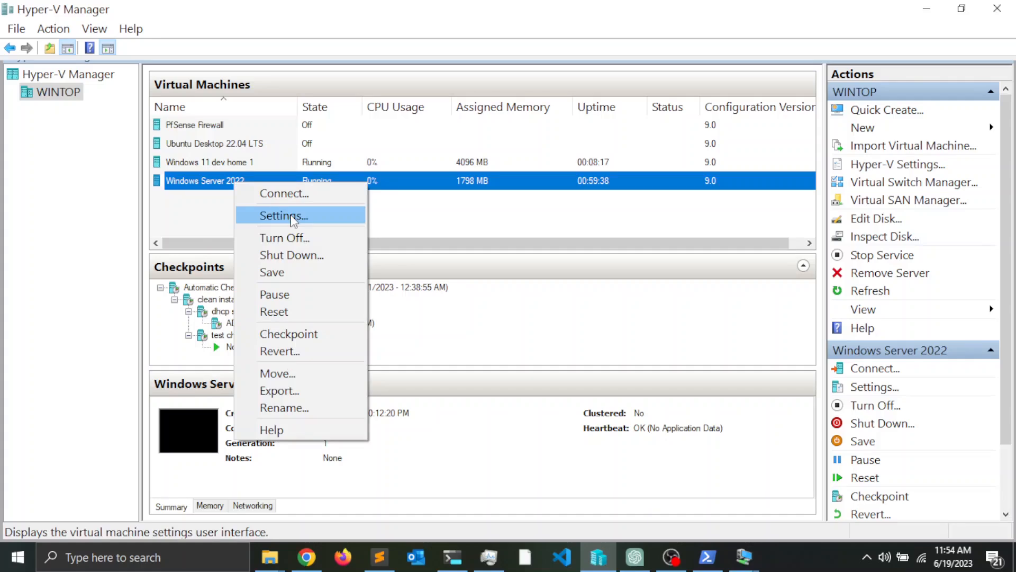
{"action": "left_click", "coordinate": [293, 217]}
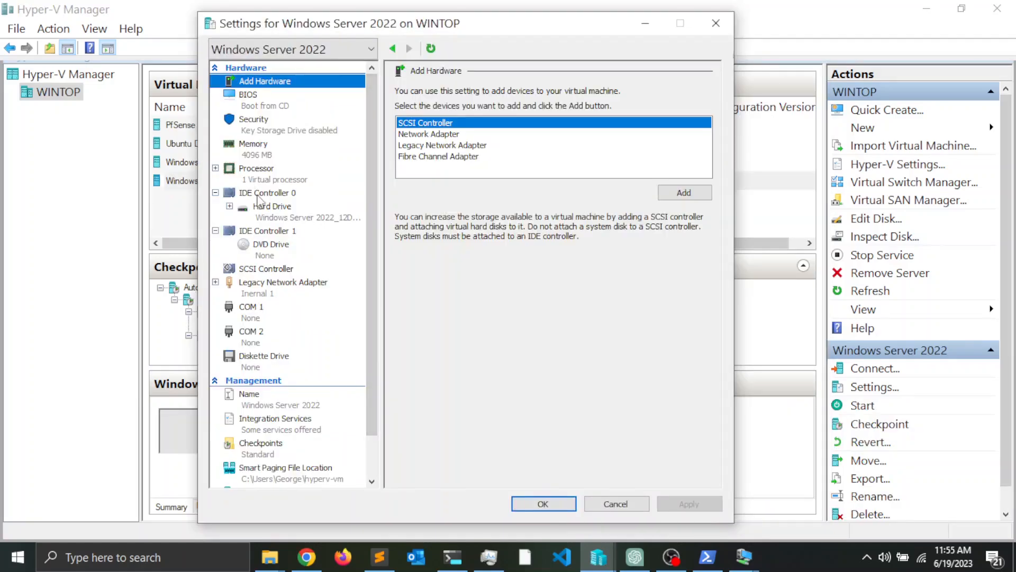
{"action": "left_click", "coordinate": [260, 196]}
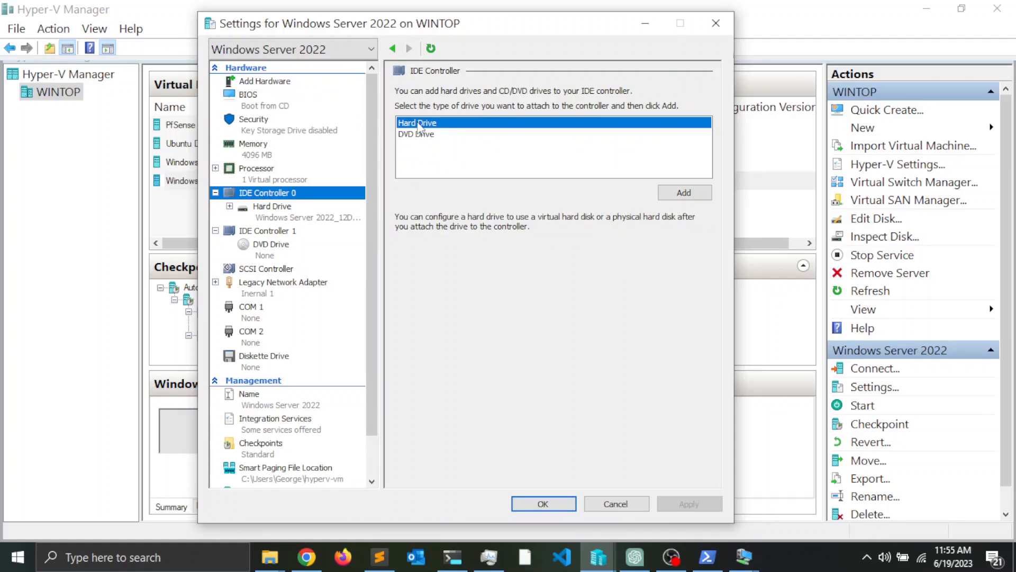
{"action": "left_click", "coordinate": [684, 193]}
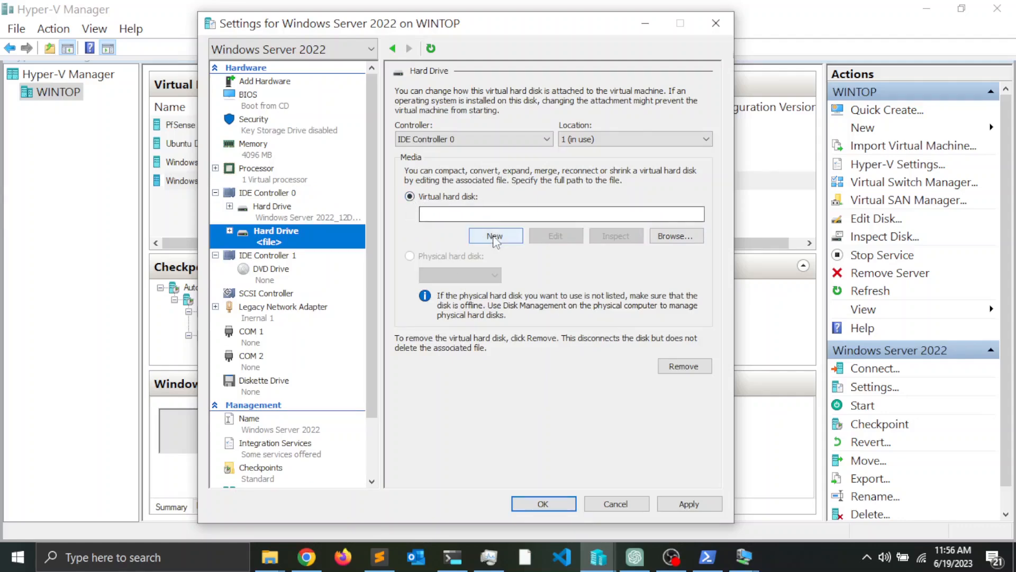
{"action": "left_click", "coordinate": [494, 237]}
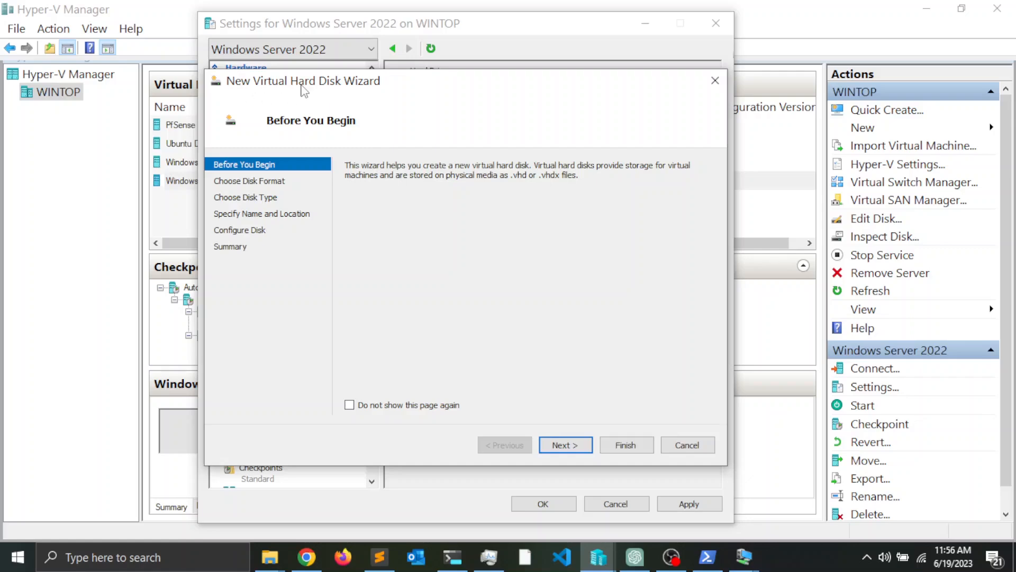
Step: Choose VHDX, dynamically expanding, and name the new disk 'windows server external disk'
{"action": "left_click", "coordinate": [568, 445]}
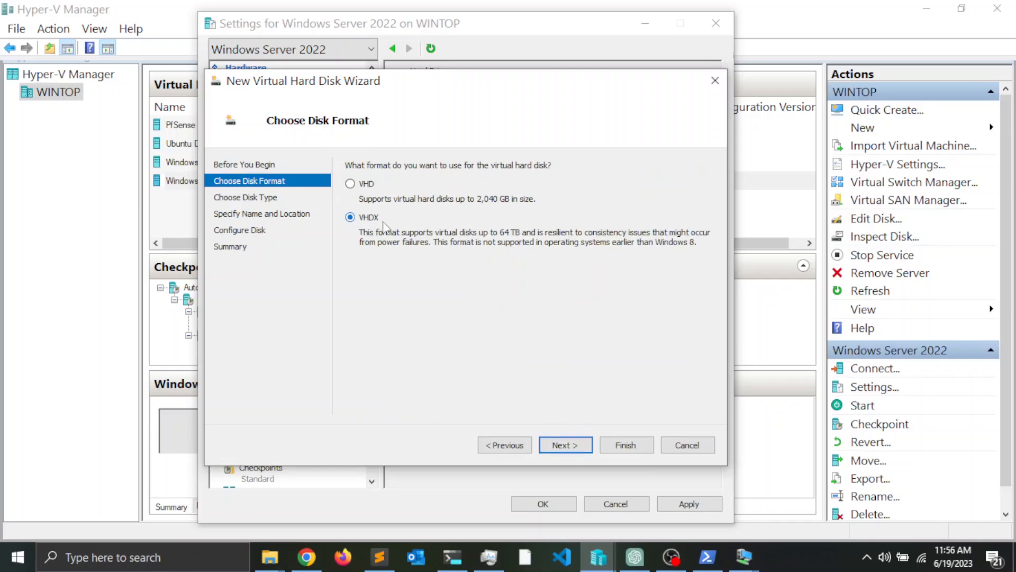
{"action": "left_click", "coordinate": [579, 446]}
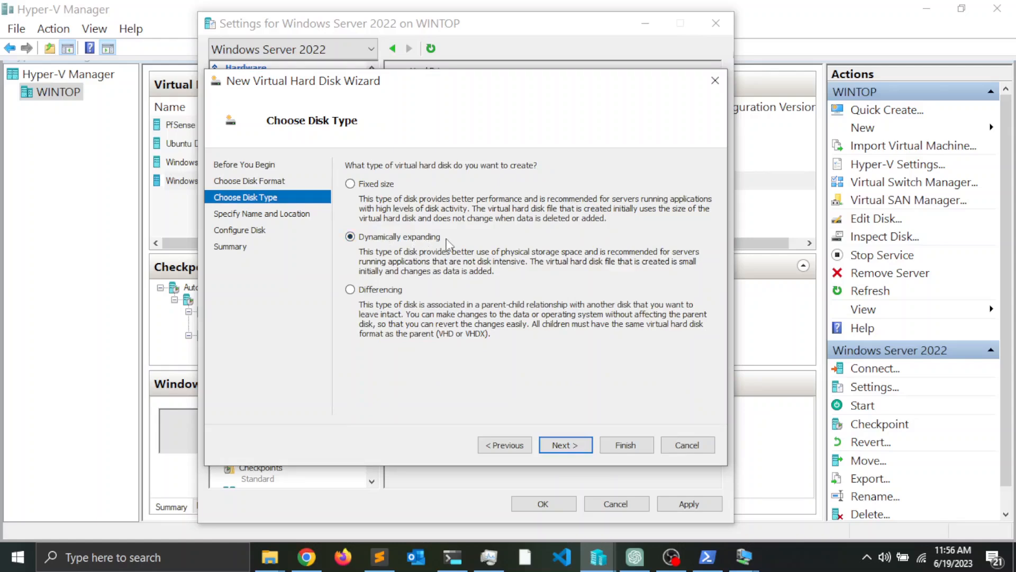
{"action": "left_click", "coordinate": [563, 446]}
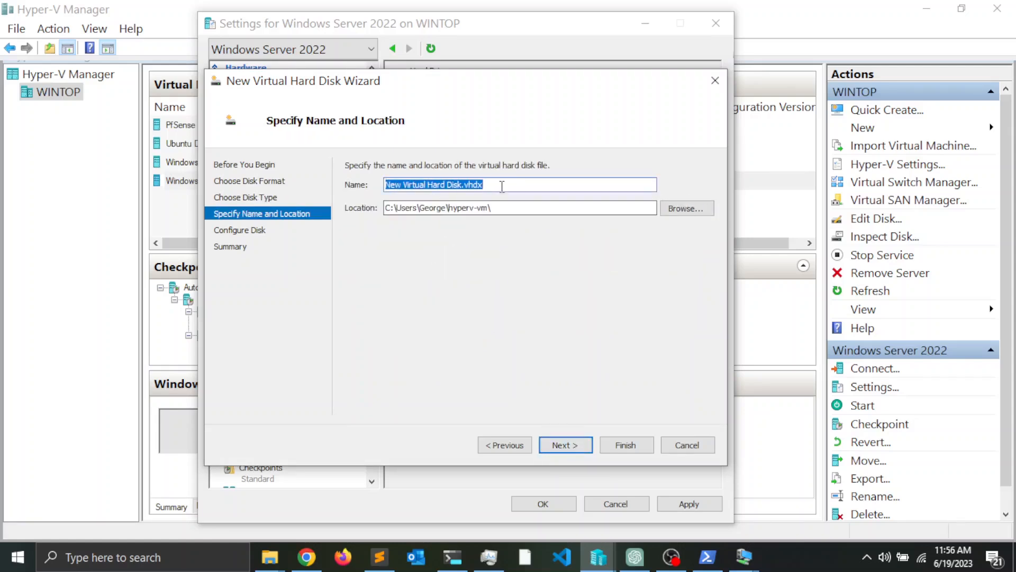
{"action": "left_click_drag", "start_coordinate": [491, 185], "coordinate": [341, 185]}
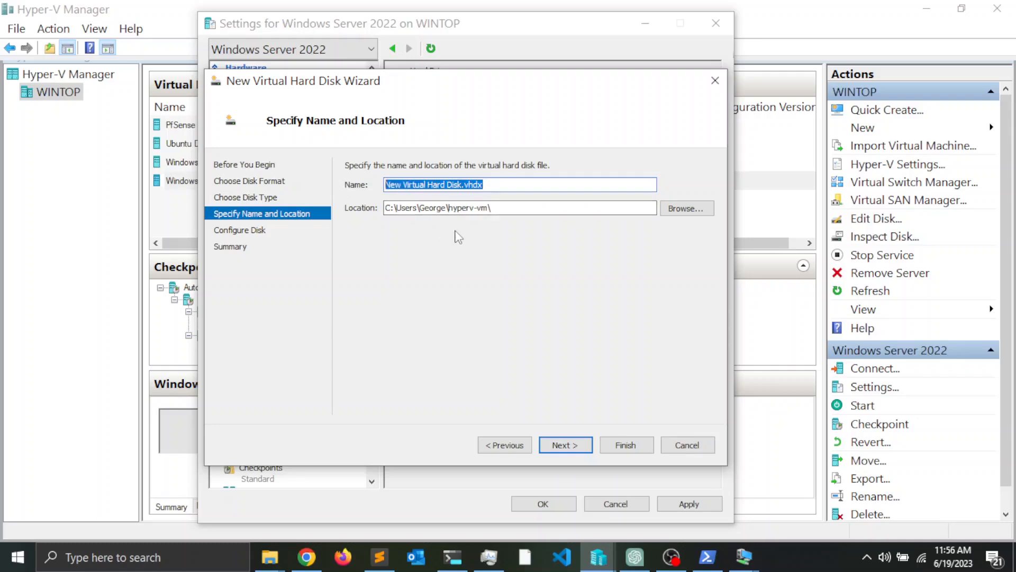
{"action": "type", "text": "WIND"}
{"action": "key", "text": "BackSpace"}
{"action": "key", "text": "BackSpace"}
{"action": "key", "text": "BackSpace"}
{"action": "key", "text": "BackSpace"}
{"action": "type", "text": "windows server external disk"}
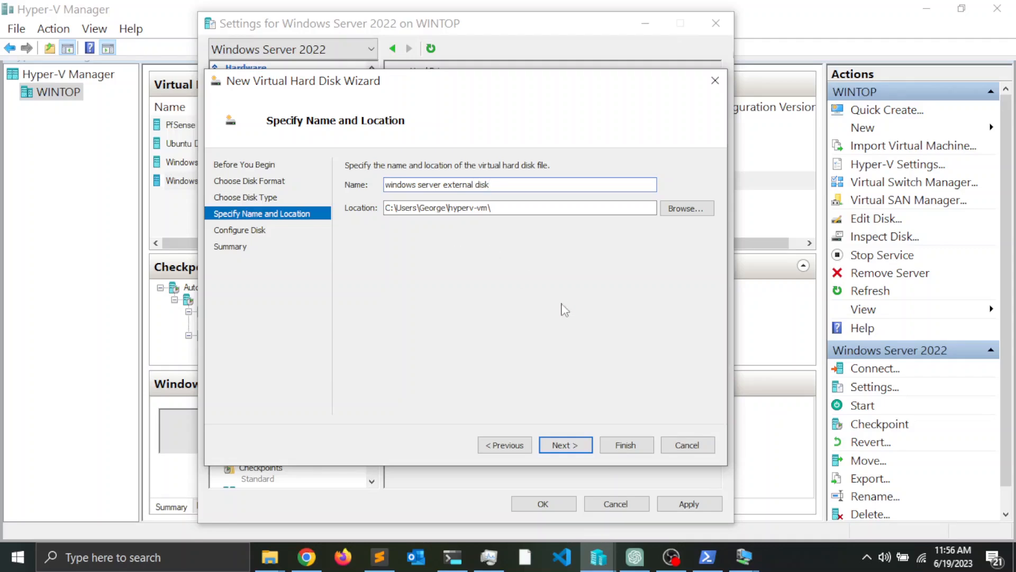
{"action": "left_click", "coordinate": [570, 446]}
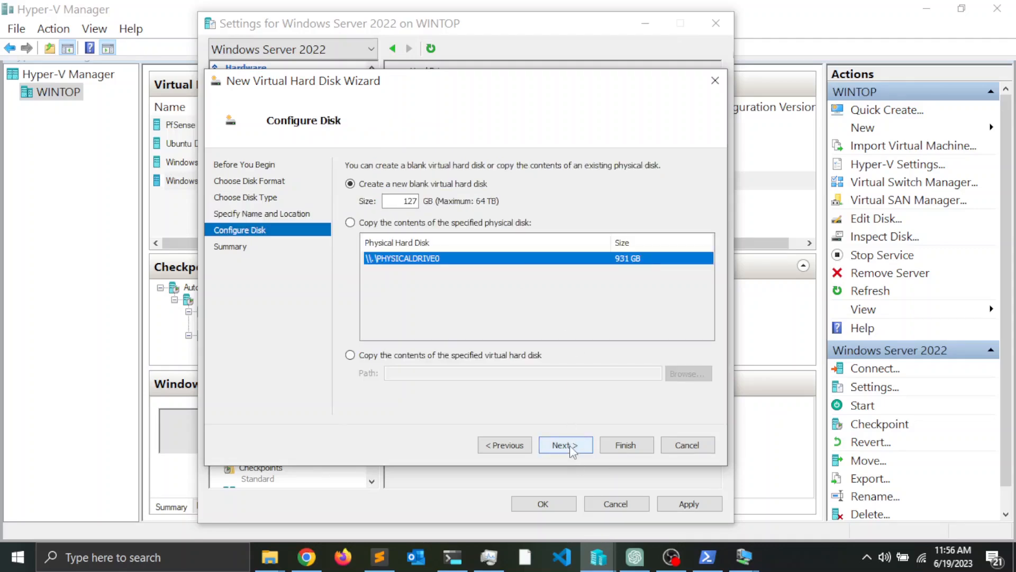
Step: Set the disk size to 20 GB, create it, and apply it to Windows Server 2022
{"action": "double_click", "coordinate": [402, 203]}
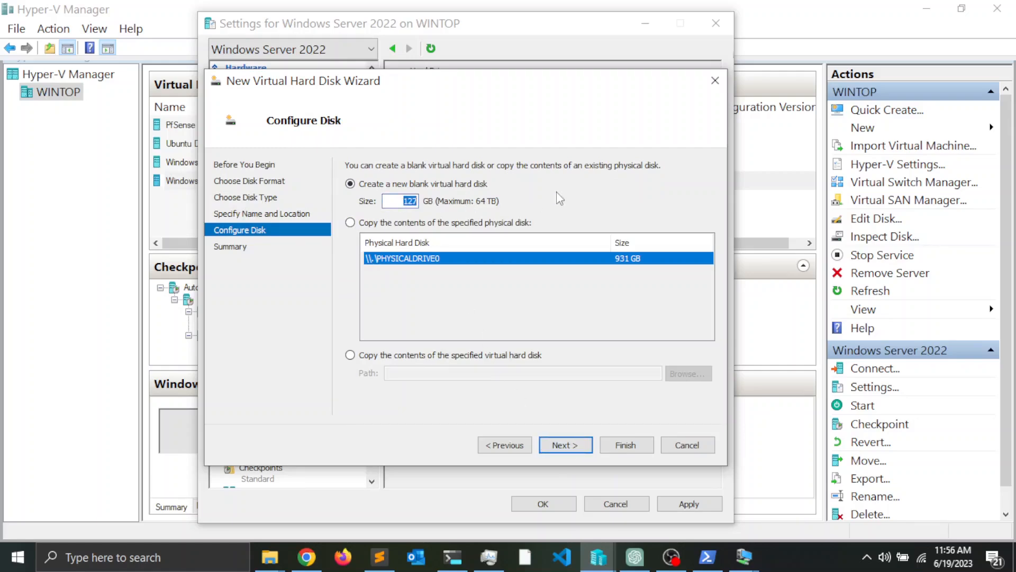
{"action": "type", "text": "20"}
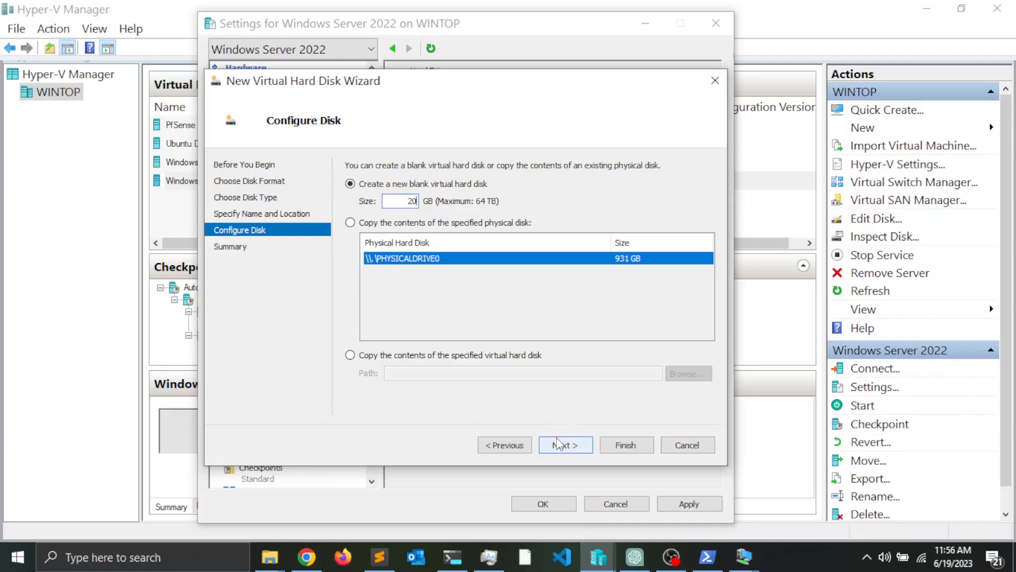
{"action": "double_click", "coordinate": [410, 202]}
{"action": "type", "text": "40"}
{"action": "key", "text": "BackSpace"}
{"action": "key", "text": "BackSpace"}
{"action": "type", "text": "20"}
{"action": "left_click", "coordinate": [566, 446]}
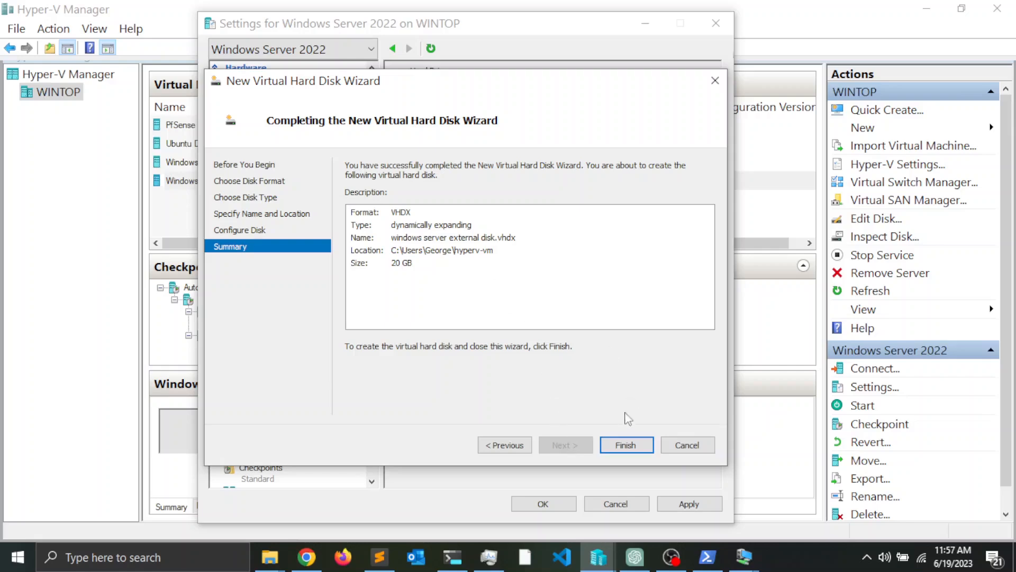
{"action": "left_click", "coordinate": [630, 445]}
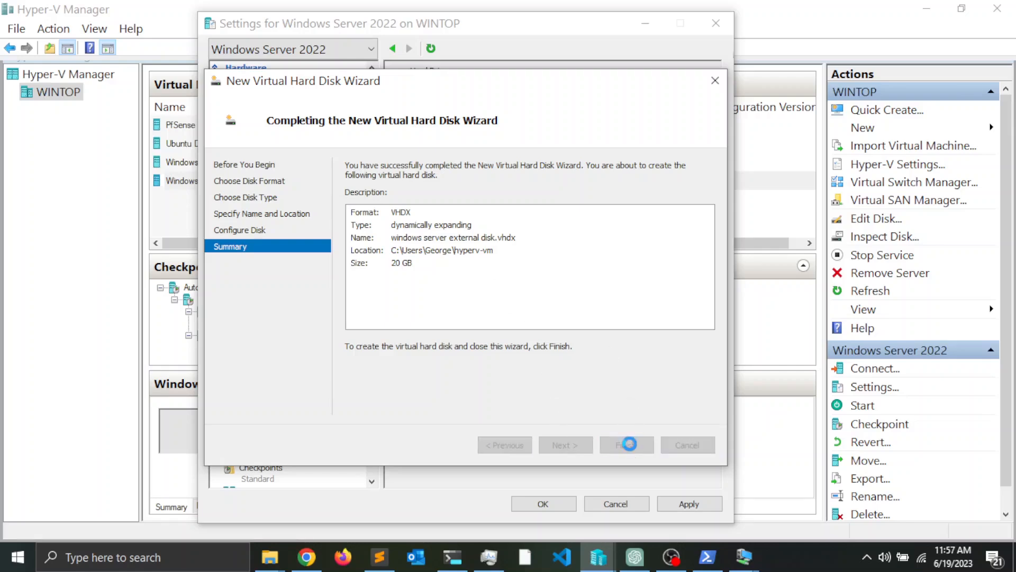
{"action": "left_click", "coordinate": [700, 506]}
{"action": "left_click", "coordinate": [542, 504]}
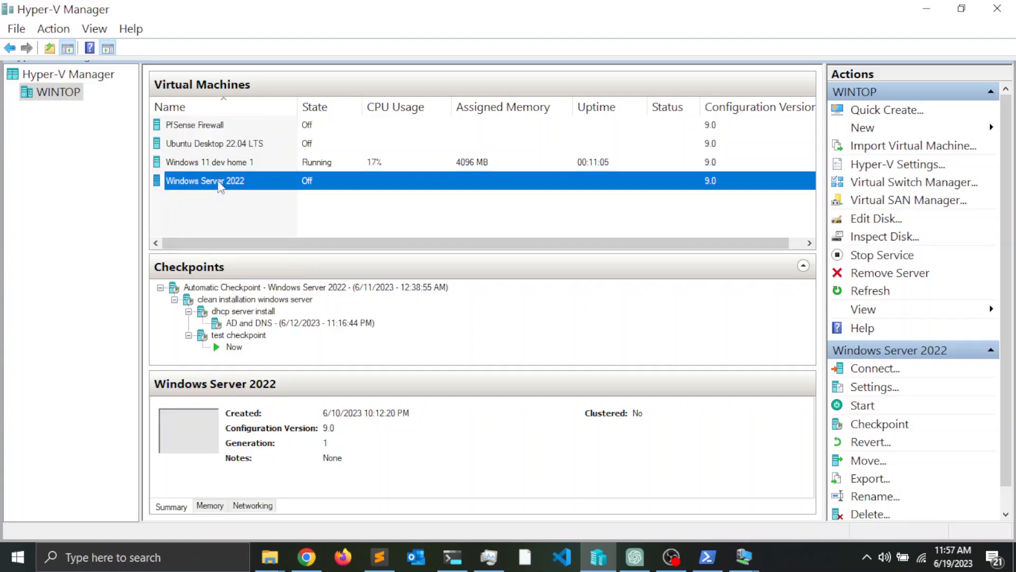
Step: Start Windows Server 2022, sign in with the account password, and minimize Server Manager
{"action": "double_click", "coordinate": [220, 182]}
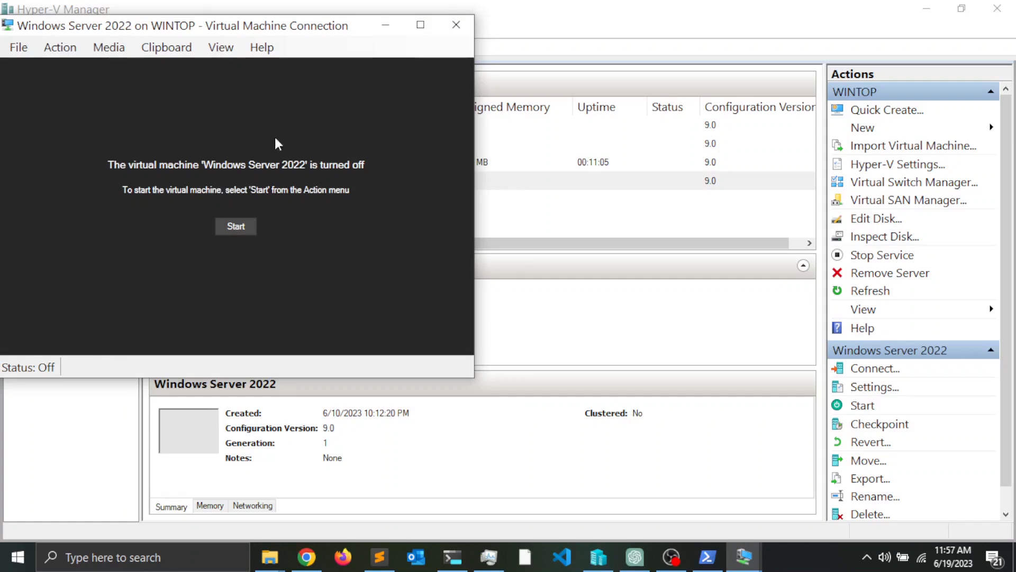
{"action": "left_click", "coordinate": [236, 228]}
{"action": "left_click_drag", "start_coordinate": [234, 27], "coordinate": [476, 114]}
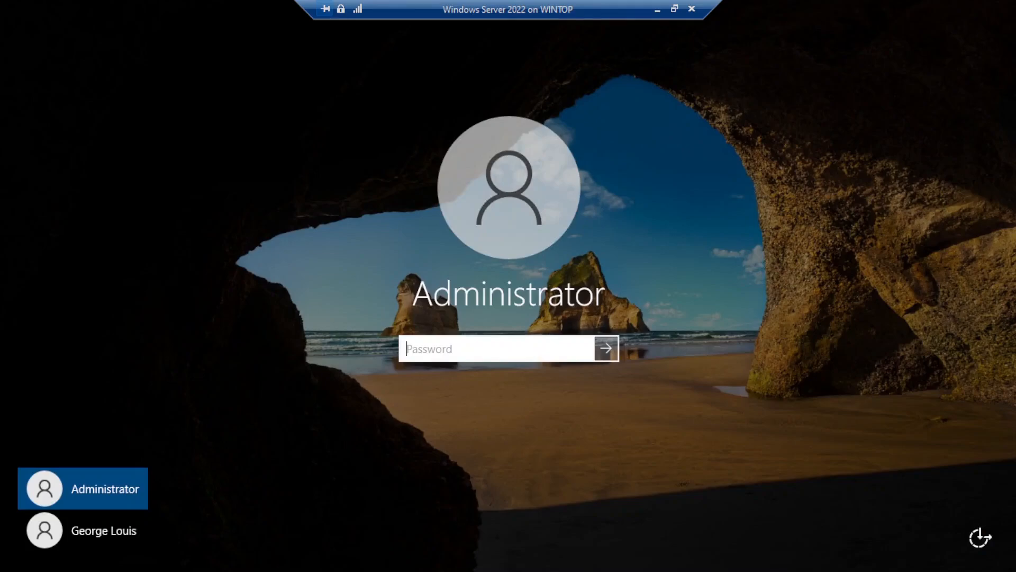
{"action": "type", "text": "••••••••••"}
{"action": "key", "text": "Return"}
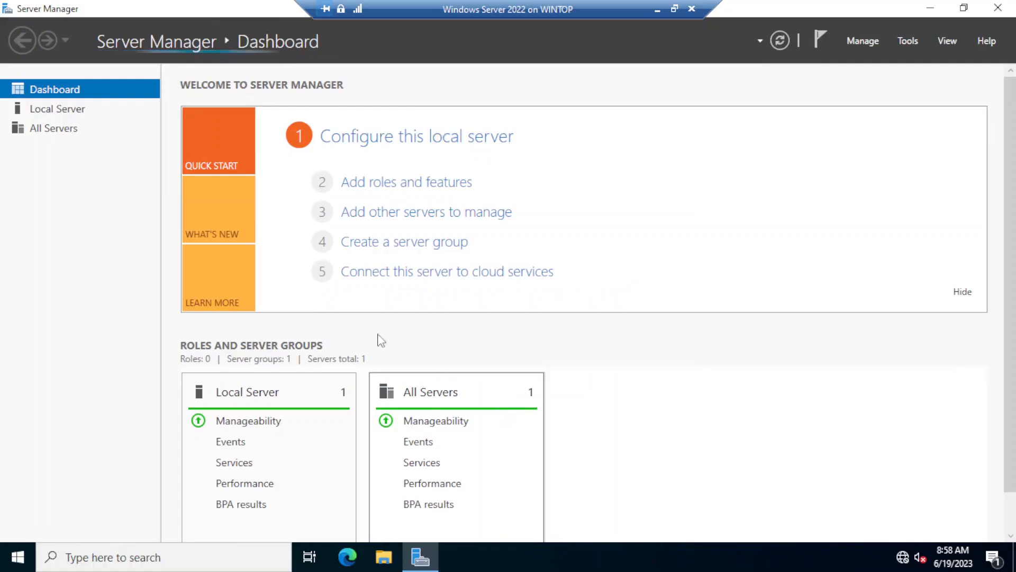
{"action": "left_click", "coordinate": [929, 10]}
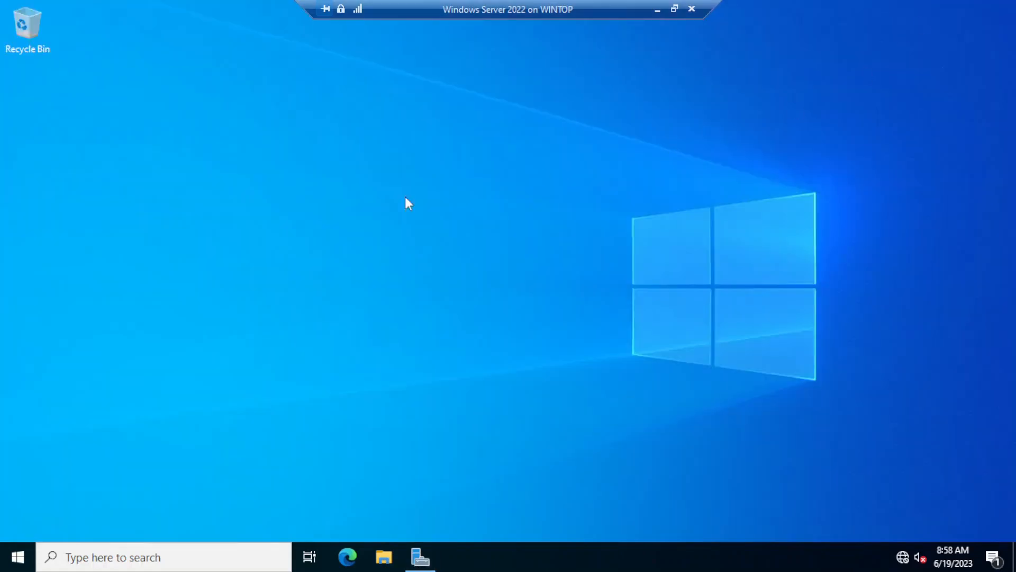
{"action": "right_click", "coordinate": [8, 563]}
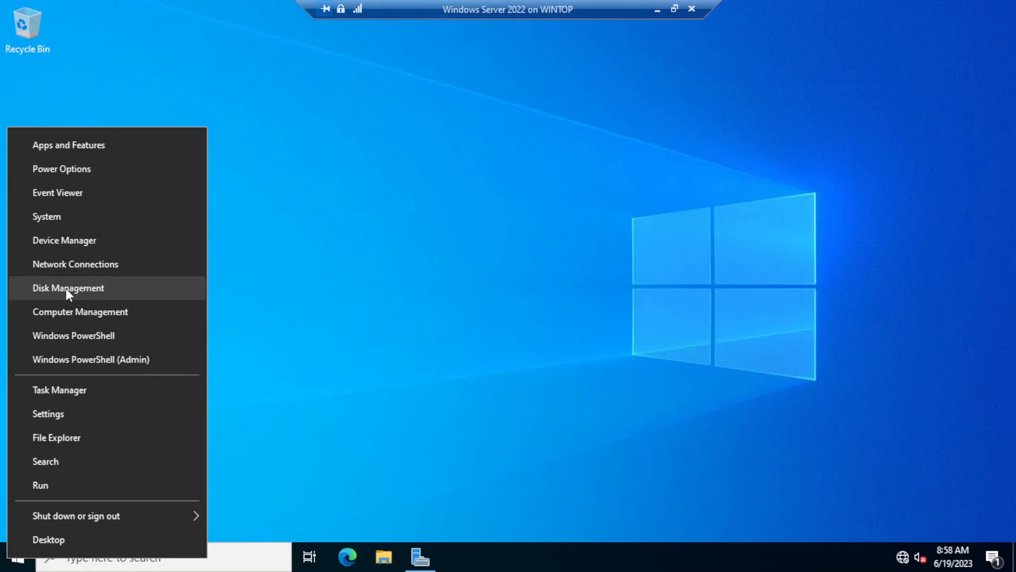
Step: Open Disk Management maximized and initialize the 20 GB Disk 1 with MBR
{"action": "left_click", "coordinate": [67, 291]}
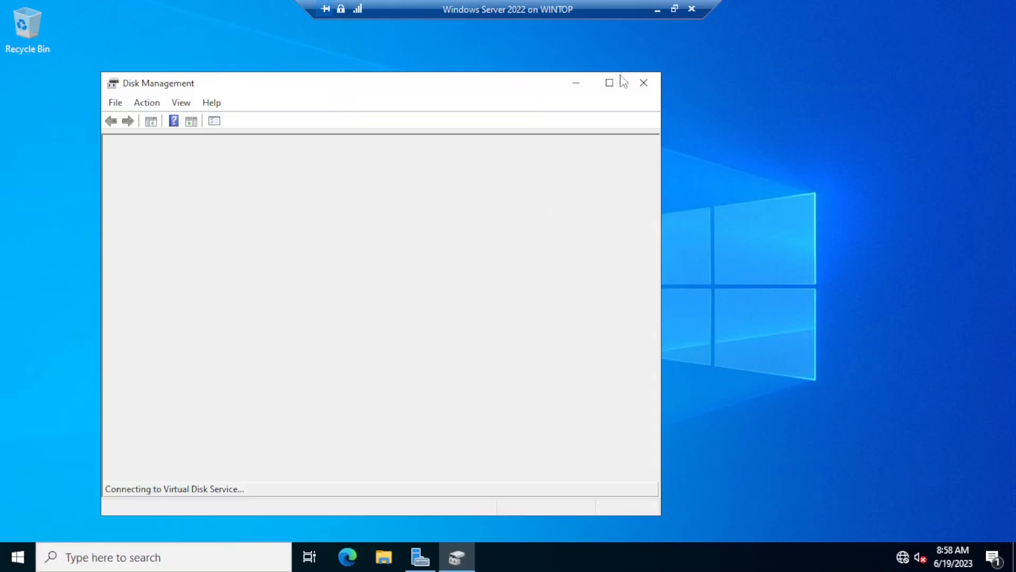
{"action": "left_click", "coordinate": [620, 80]}
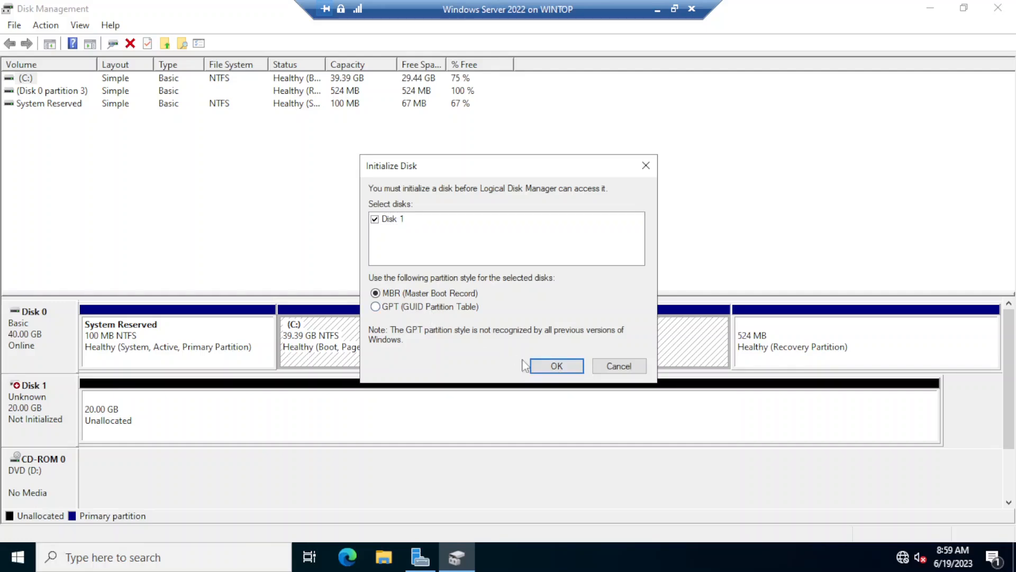
{"action": "left_click", "coordinate": [552, 372]}
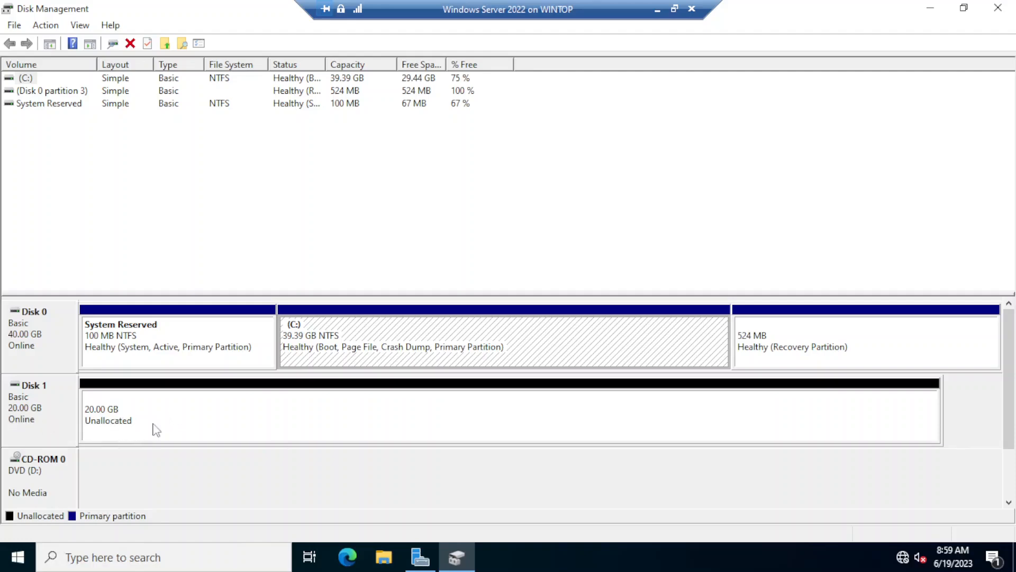
{"action": "right_click", "coordinate": [253, 417]}
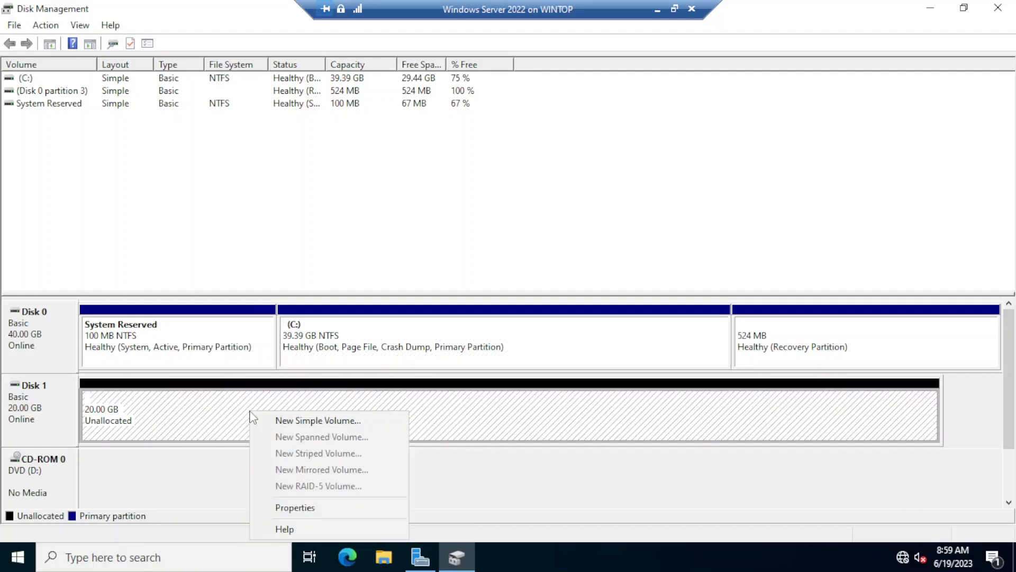
Step: Start a New Simple Volume on Disk 1 using the full 20477 MB and drive letter E
{"action": "left_click", "coordinate": [337, 425]}
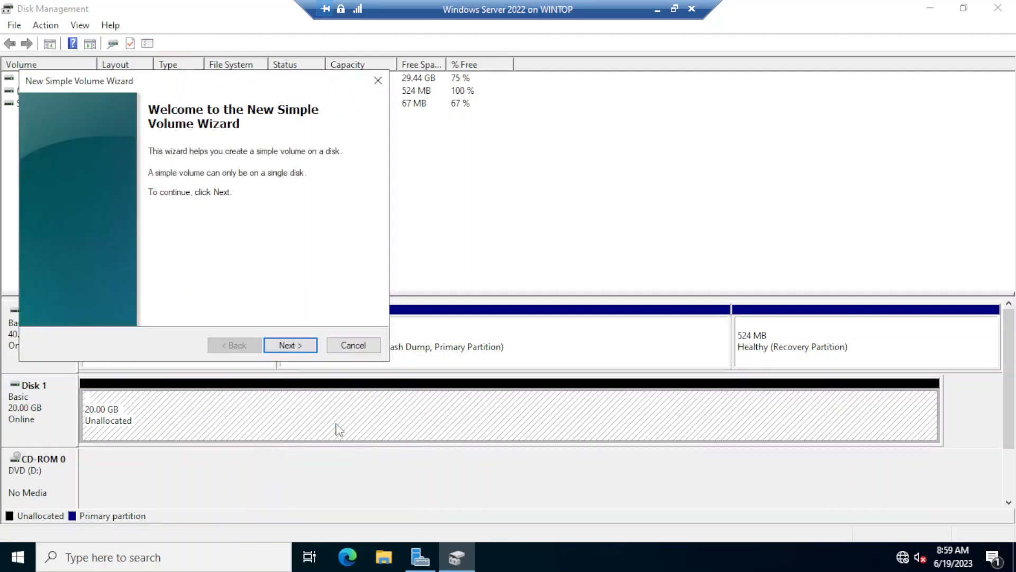
{"action": "left_click_drag", "start_coordinate": [234, 83], "coordinate": [447, 154]}
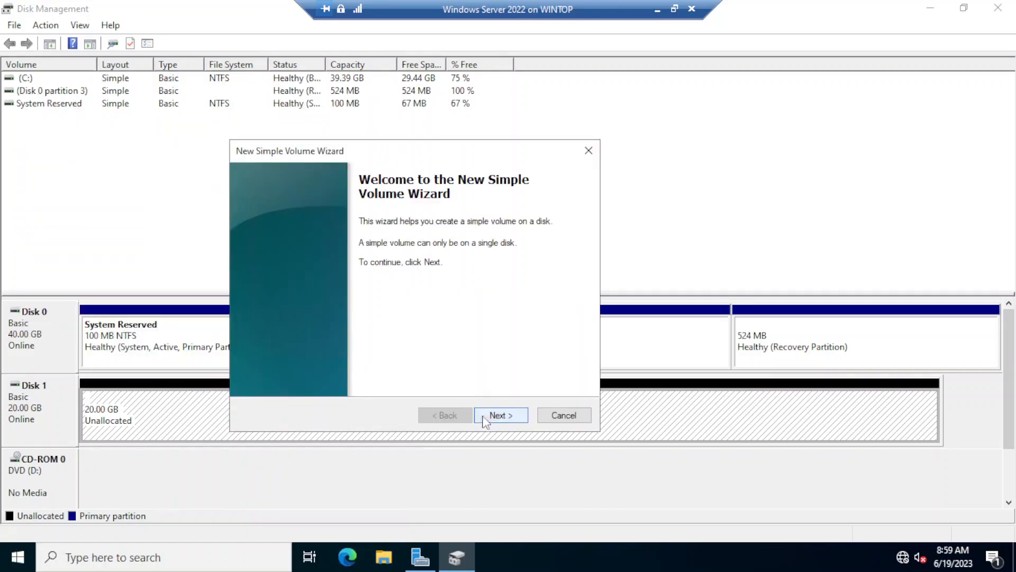
{"action": "left_click", "coordinate": [506, 417]}
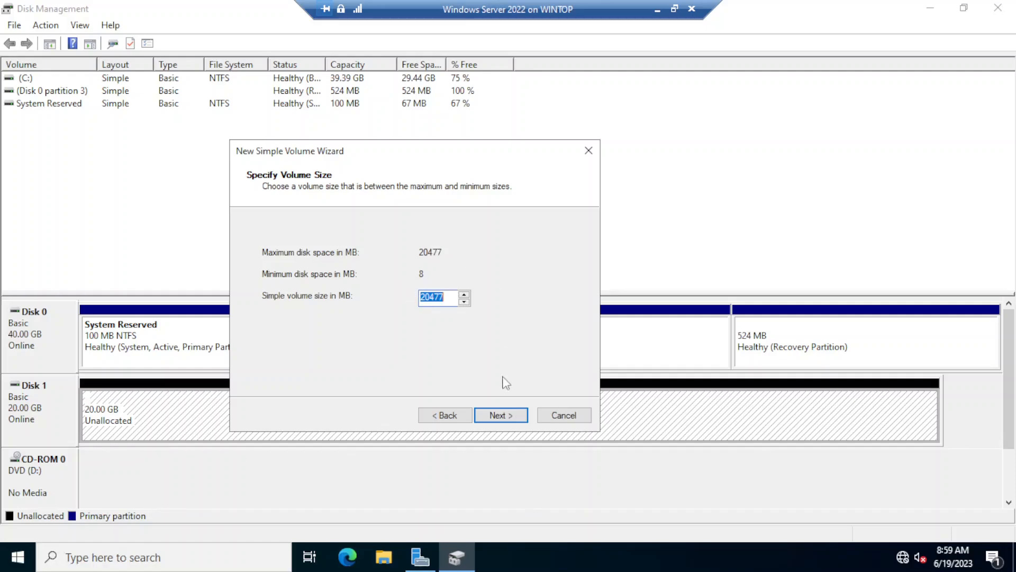
{"action": "left_click", "coordinate": [498, 417]}
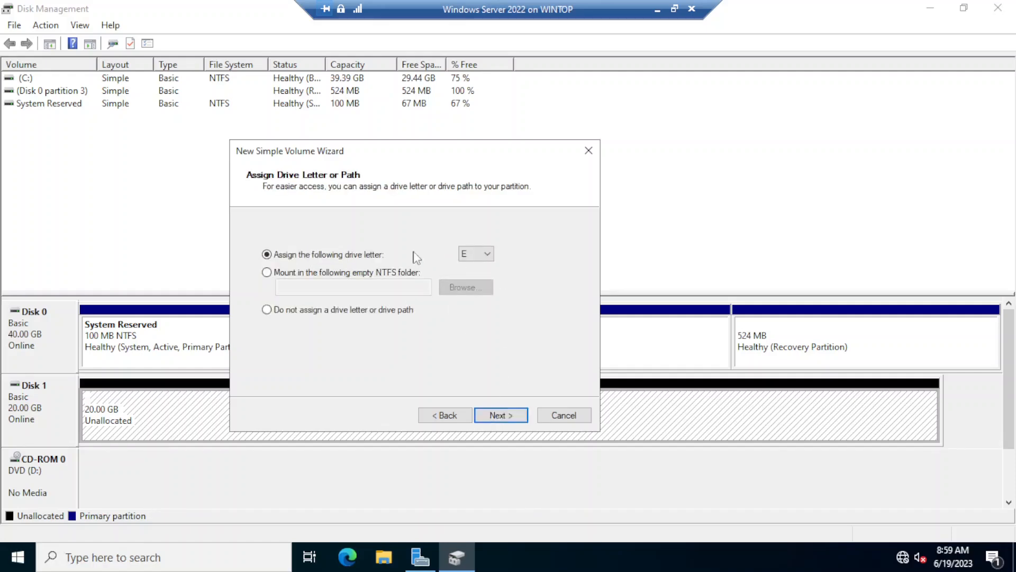
{"action": "left_click", "coordinate": [490, 256]}
{"action": "left_click", "coordinate": [490, 256]}
{"action": "left_click", "coordinate": [501, 415]}
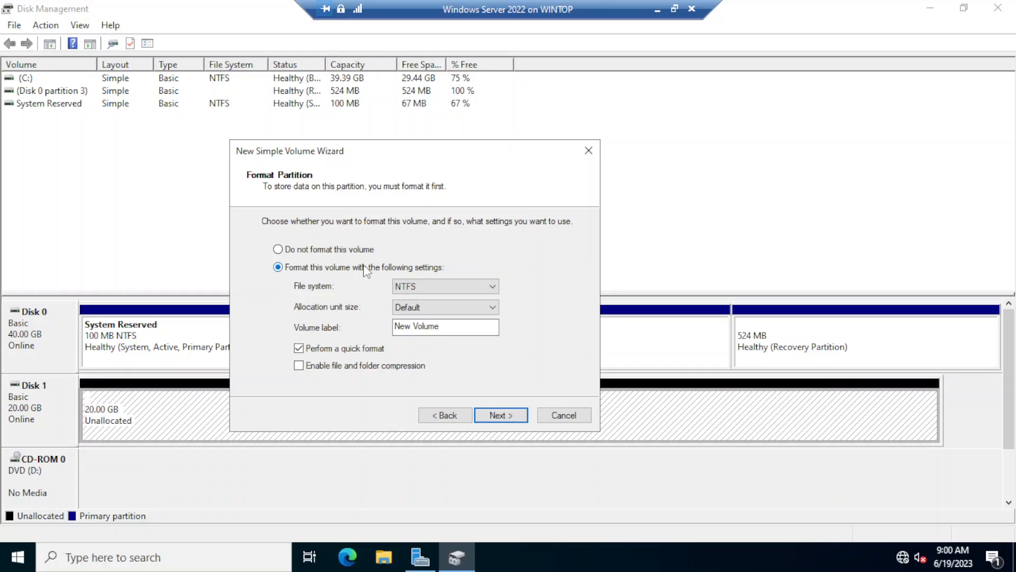
Step: Format the volume NTFS with label DATA, finish, and open the new DATA (E:) drive
{"action": "left_click", "coordinate": [435, 288]}
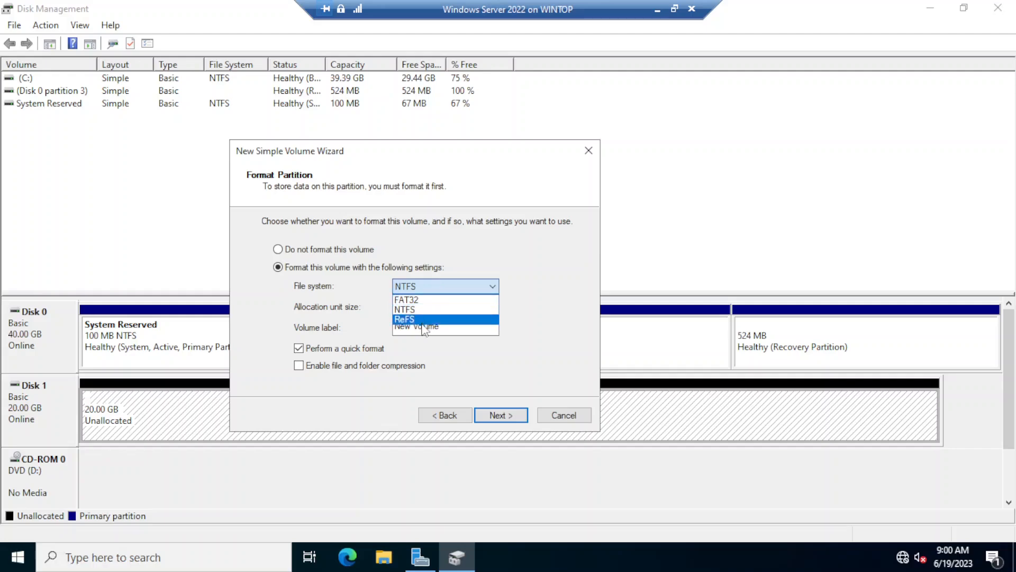
{"action": "left_click", "coordinate": [430, 311]}
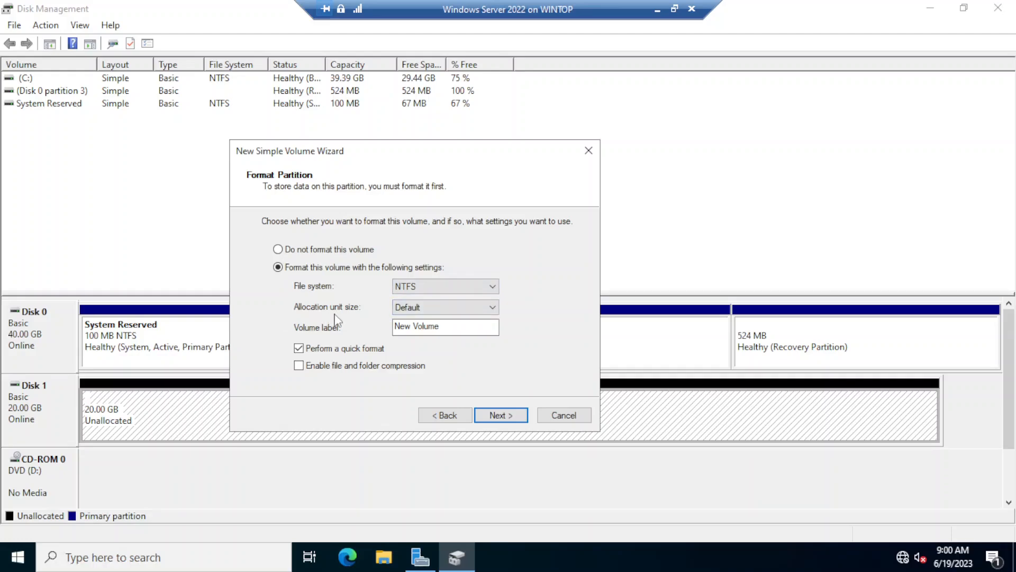
{"action": "key", "text": "Tab"}
{"action": "type", "text": "D"}
{"action": "left_click", "coordinate": [503, 412]}
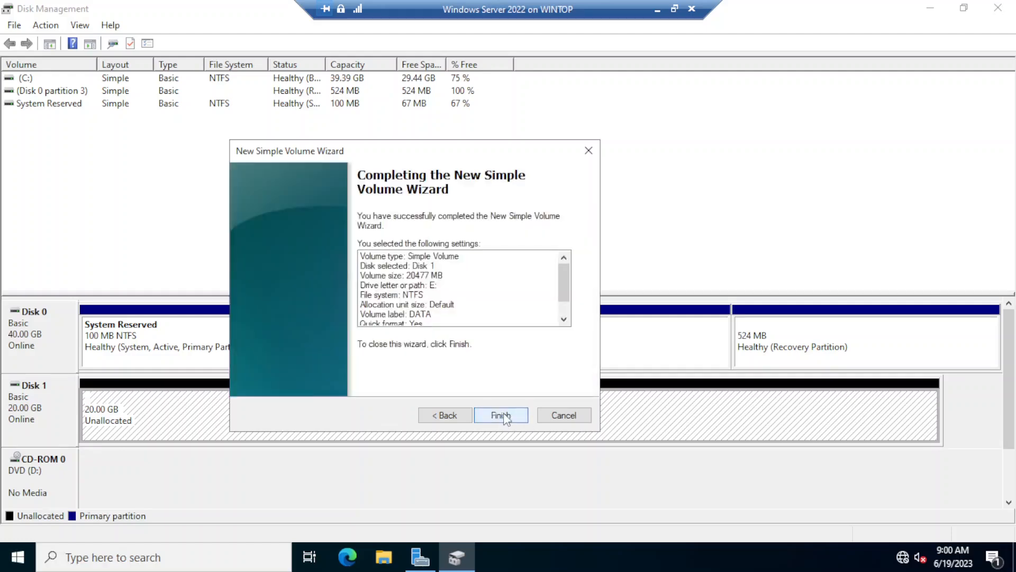
{"action": "left_click", "coordinate": [502, 415]}
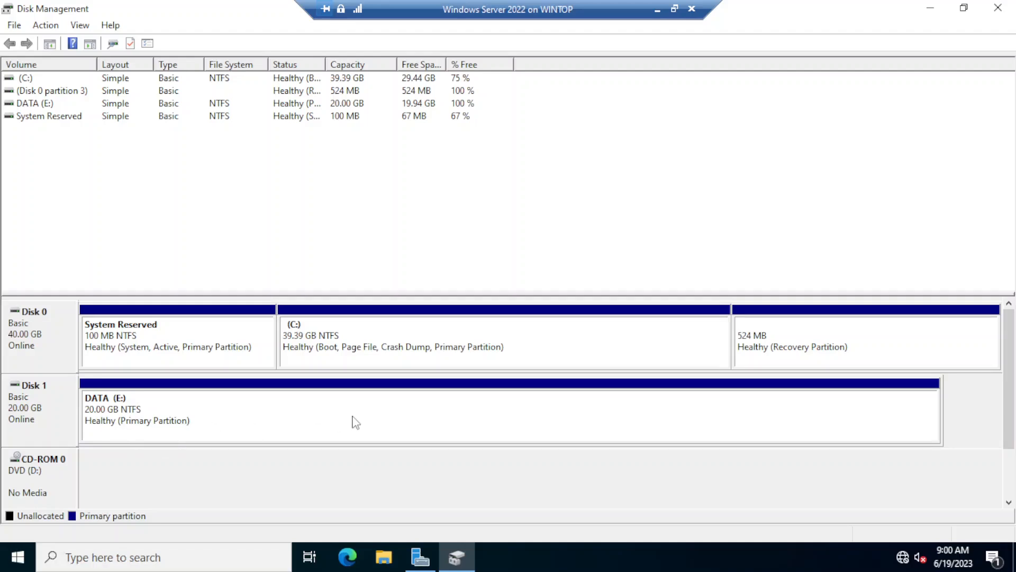
{"action": "right_click", "coordinate": [369, 419]}
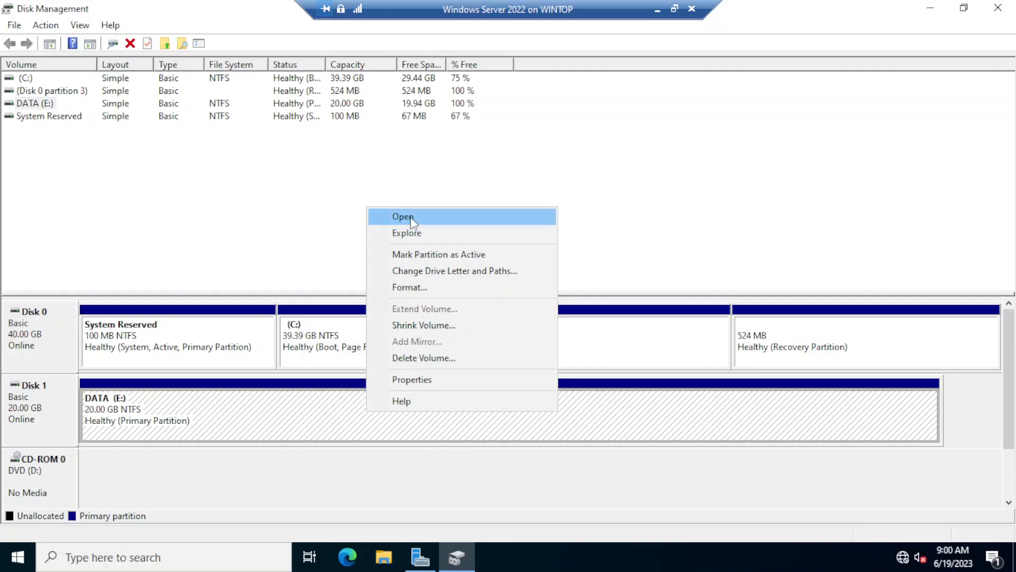
{"action": "left_click", "coordinate": [415, 234]}
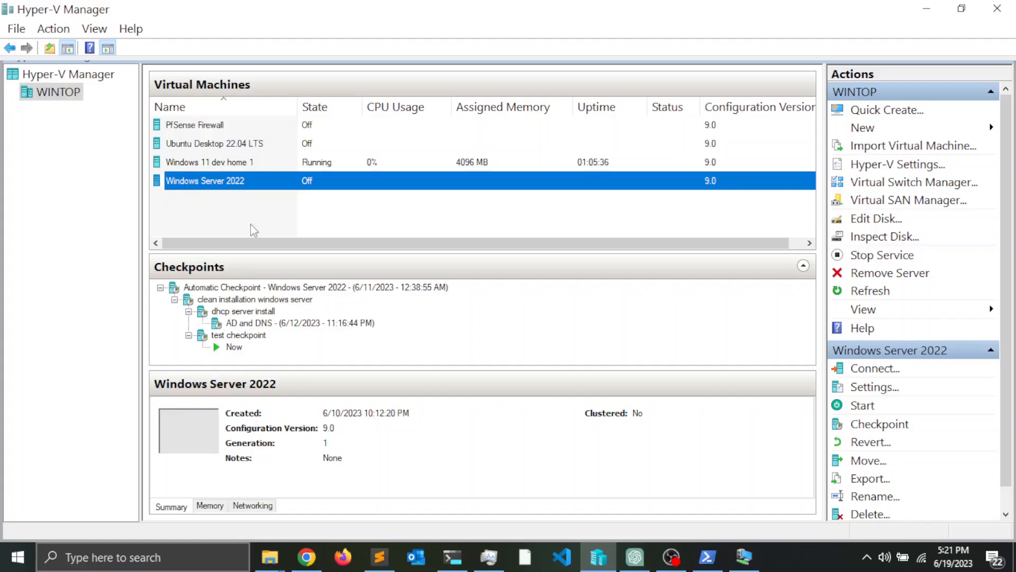
Step: Add a network adapter to Windows Server 2022 connected to Default Switch and apply it
{"action": "right_click", "coordinate": [204, 182]}
{"action": "left_click", "coordinate": [247, 213]}
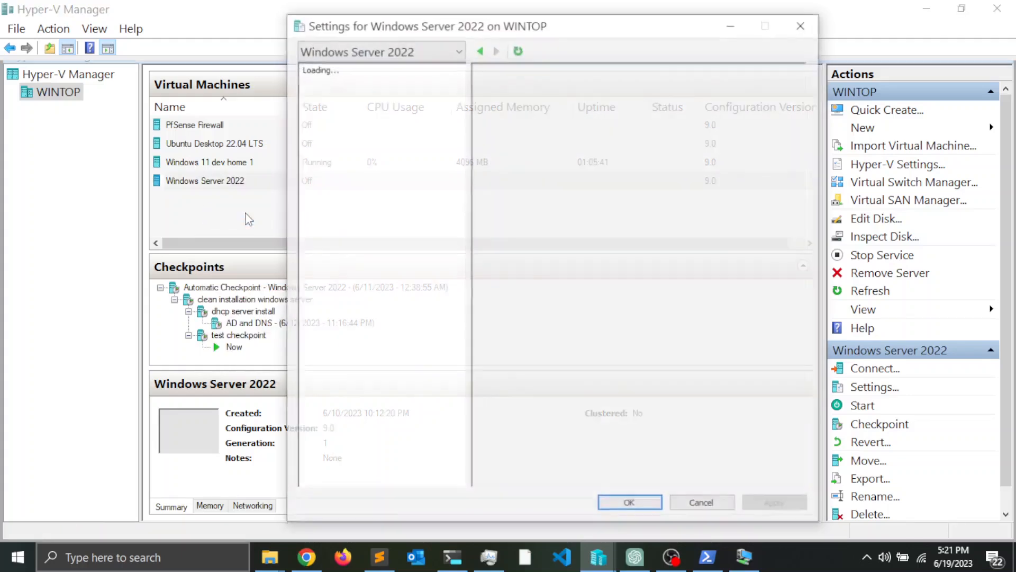
{"action": "left_click_drag", "start_coordinate": [543, 31], "coordinate": [503, 32]}
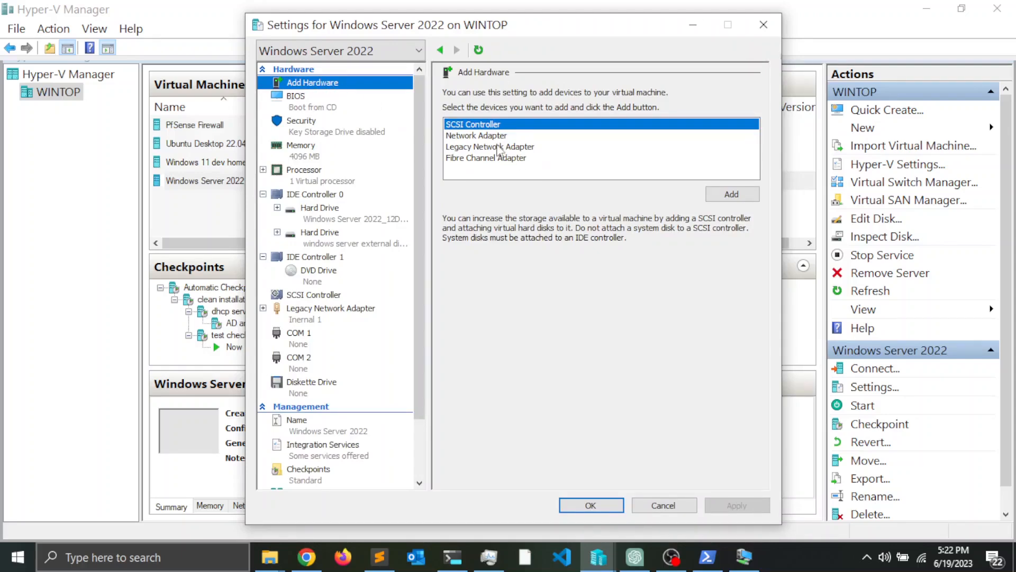
{"action": "left_click", "coordinate": [478, 136]}
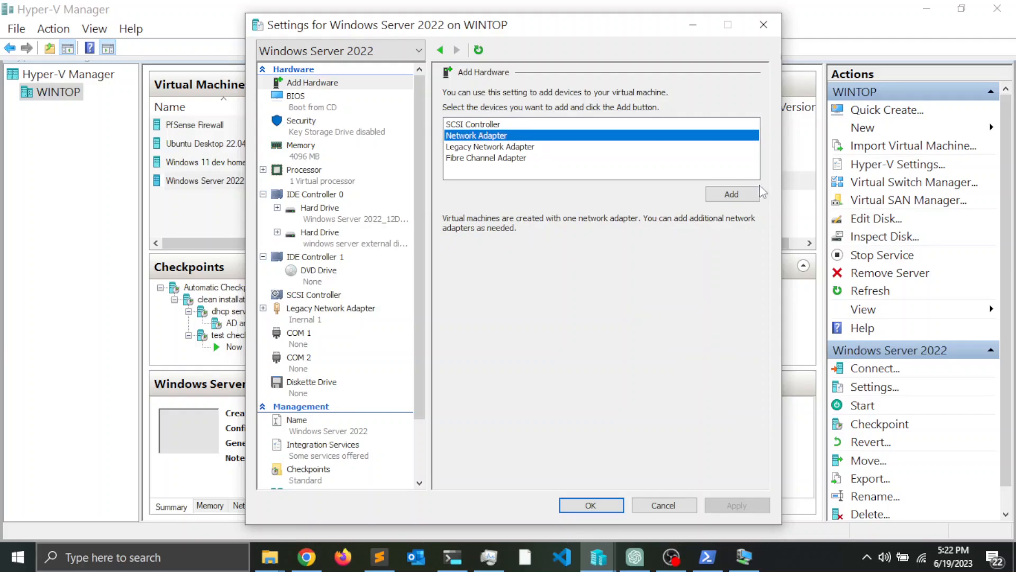
{"action": "left_click", "coordinate": [731, 195]}
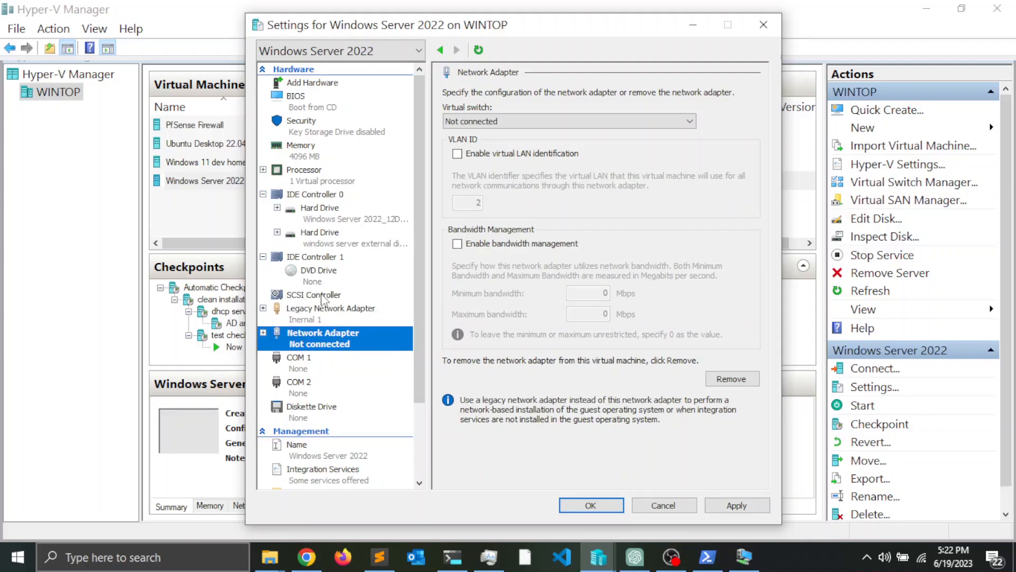
{"action": "left_click", "coordinate": [498, 122]}
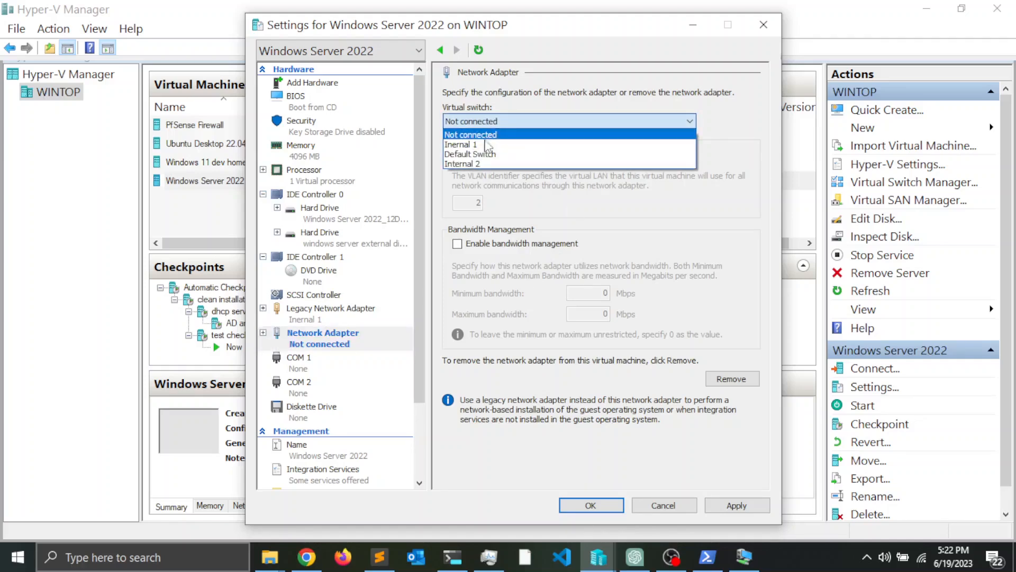
{"action": "left_click", "coordinate": [485, 156]}
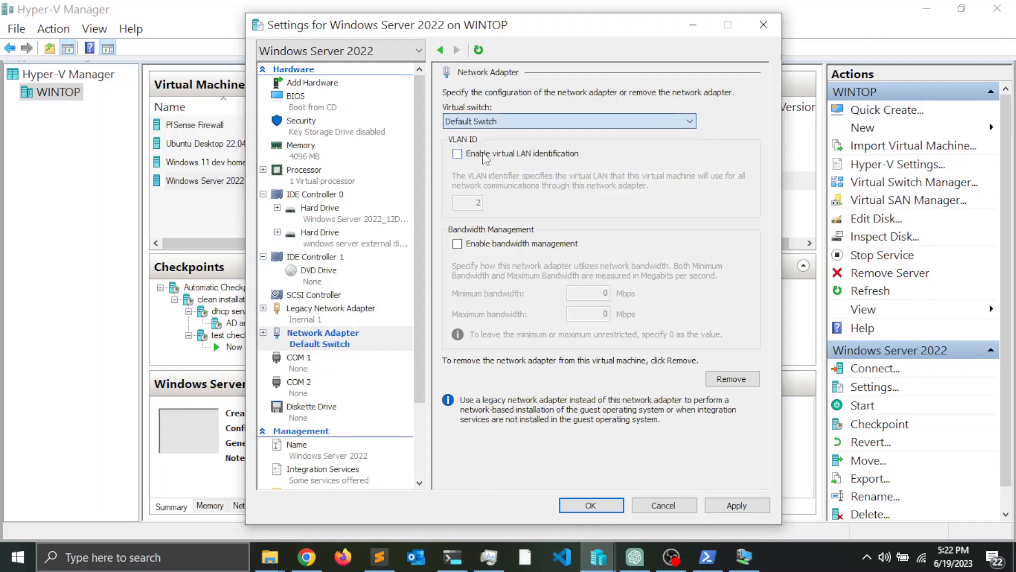
{"action": "left_click", "coordinate": [325, 313]}
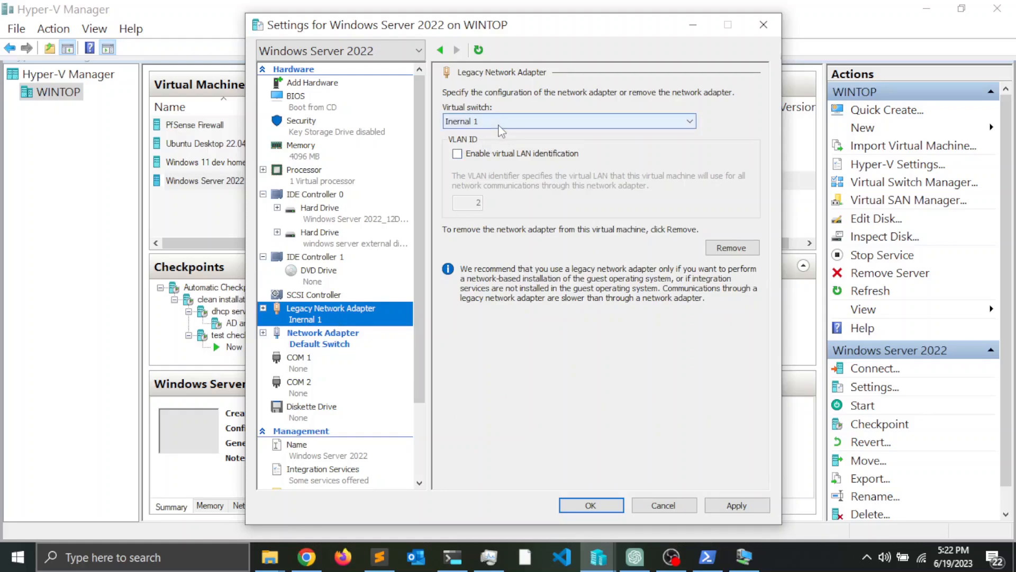
{"action": "left_click", "coordinate": [341, 339]}
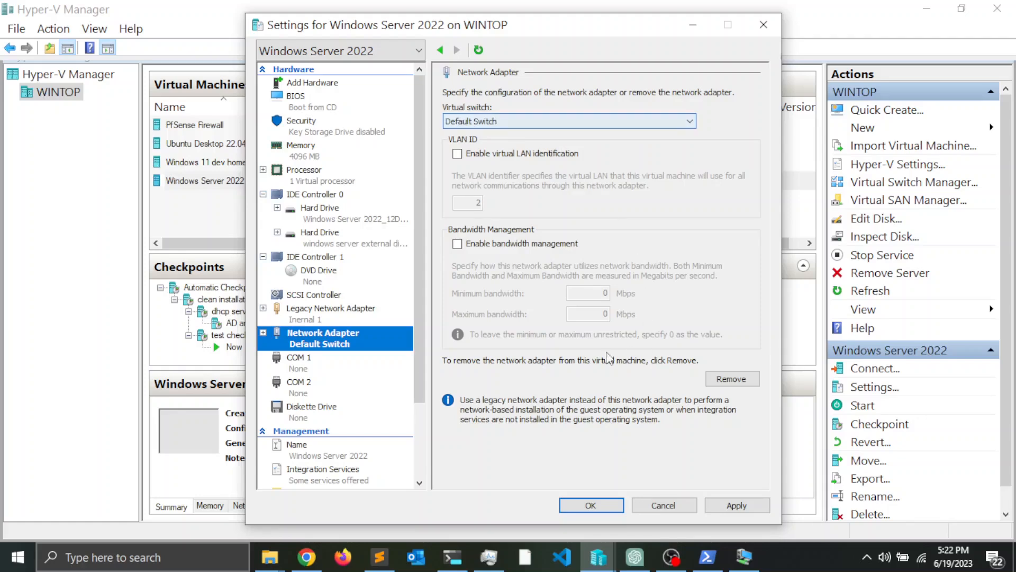
{"action": "left_click", "coordinate": [736, 506]}
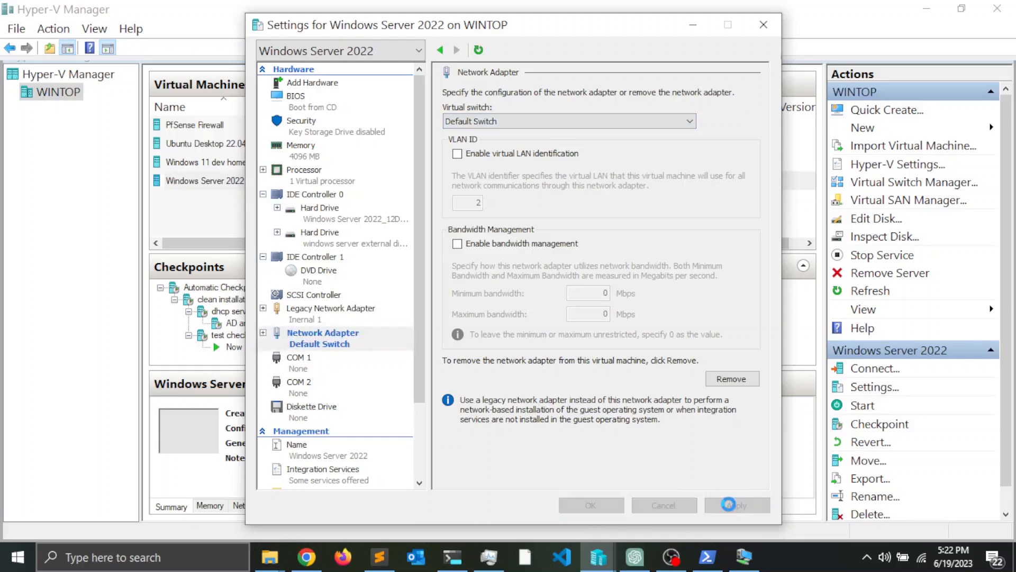
{"action": "left_click", "coordinate": [609, 505]}
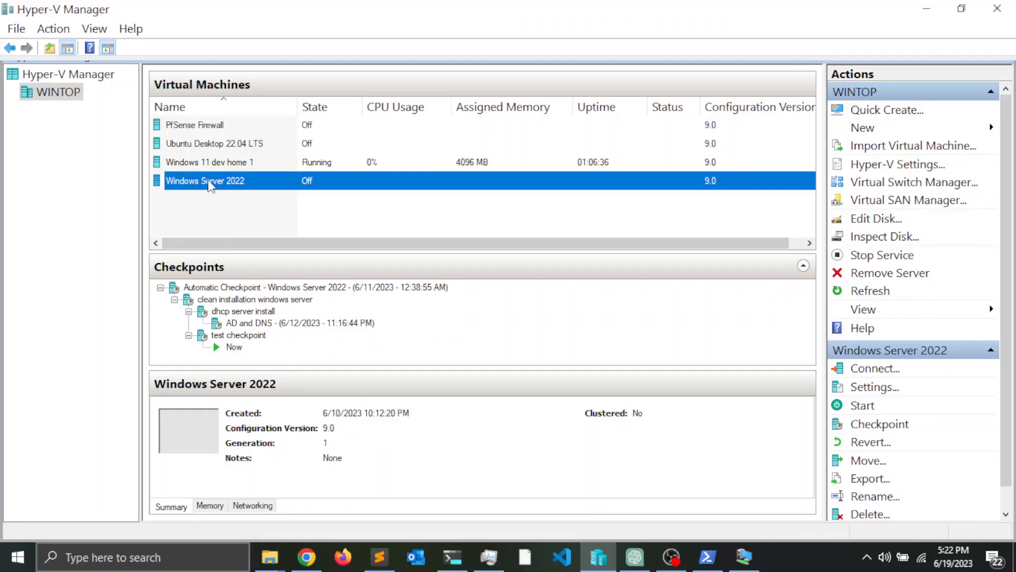
Step: Connect to Windows Server 2022, power it on, and close Server Manager in the guest
{"action": "double_click", "coordinate": [210, 186]}
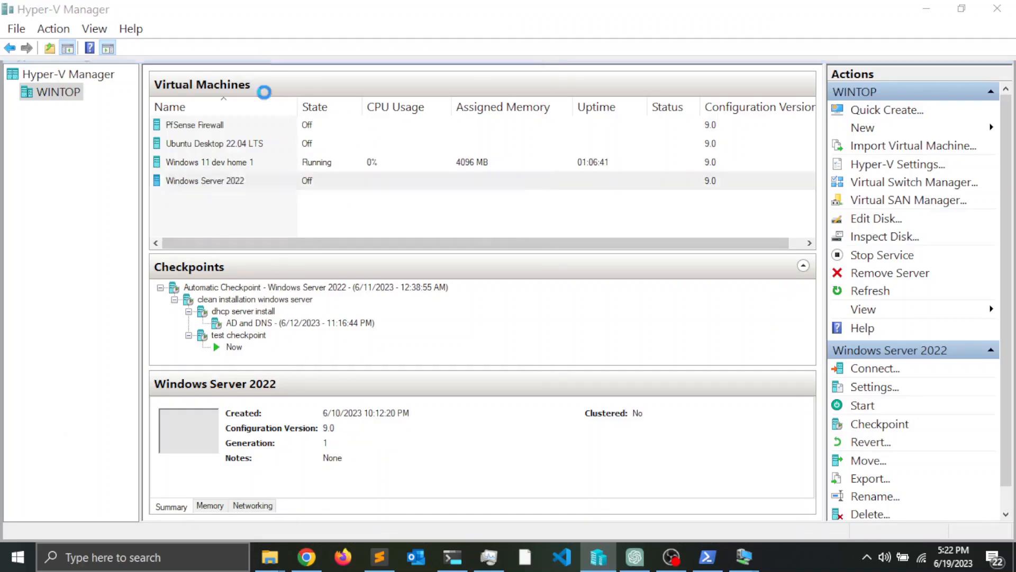
{"action": "left_click", "coordinate": [299, 271]}
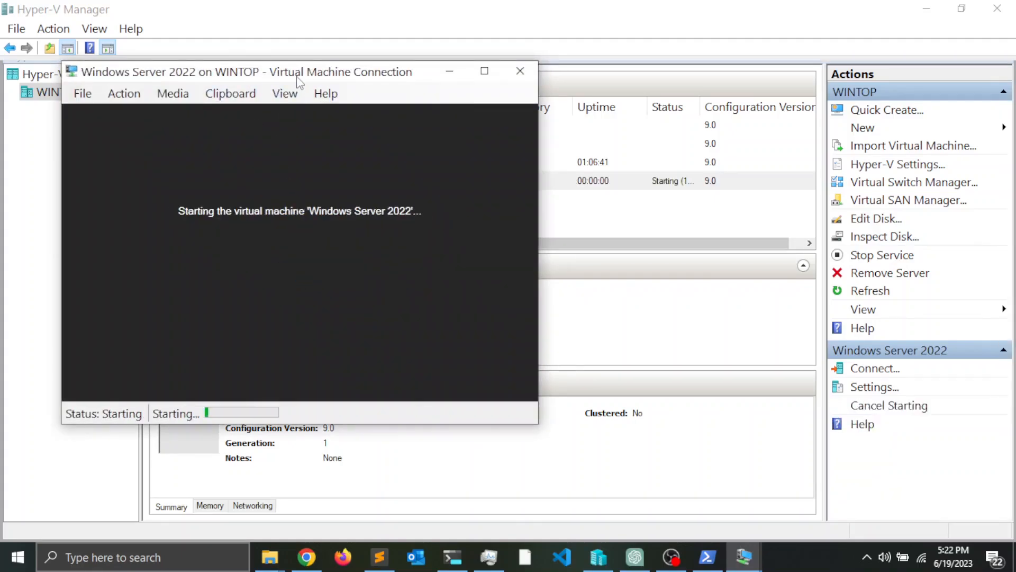
{"action": "left_click_drag", "start_coordinate": [305, 82], "coordinate": [397, 79]}
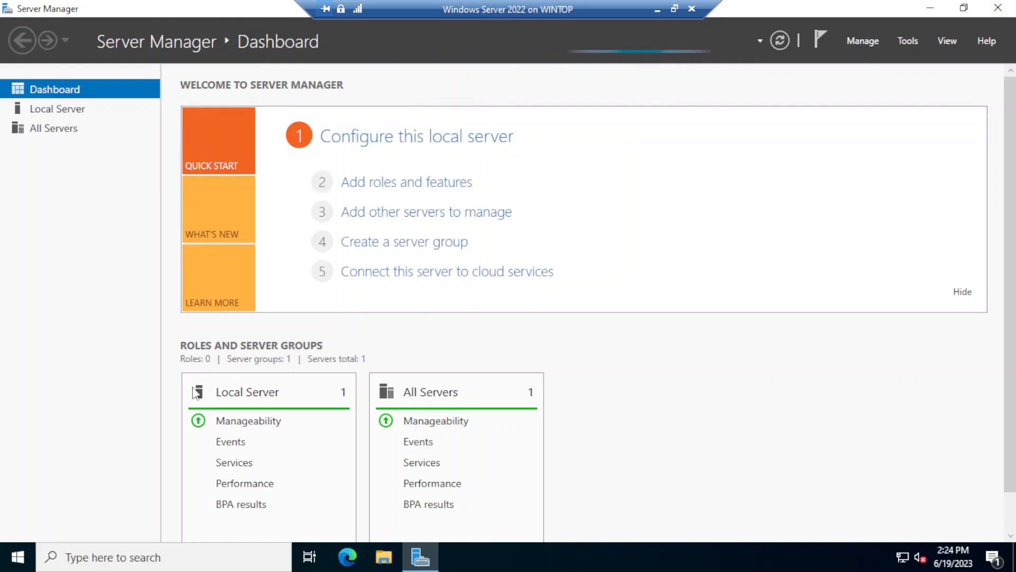
{"action": "left_click", "coordinate": [997, 9]}
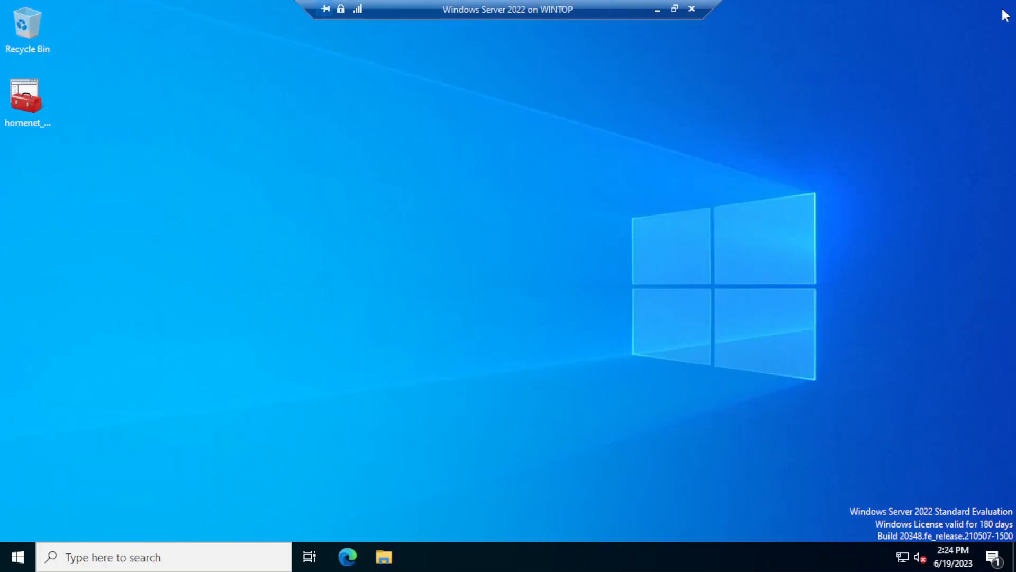
Step: Open the Ethernet 2 connection details and confirm its IPv4 address is 172.27.190.143
{"action": "right_click", "coordinate": [19, 556]}
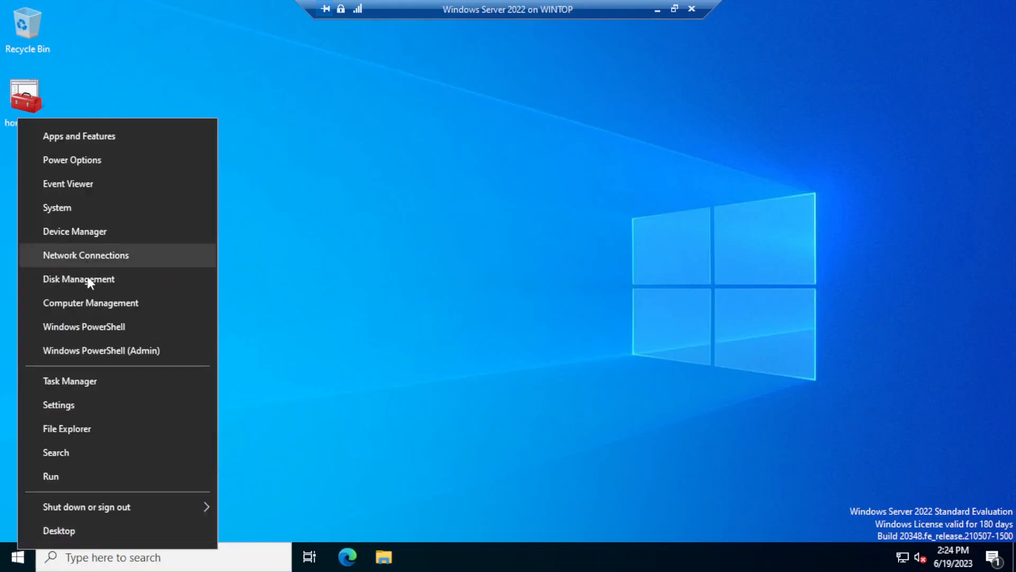
{"action": "left_click", "coordinate": [95, 257]}
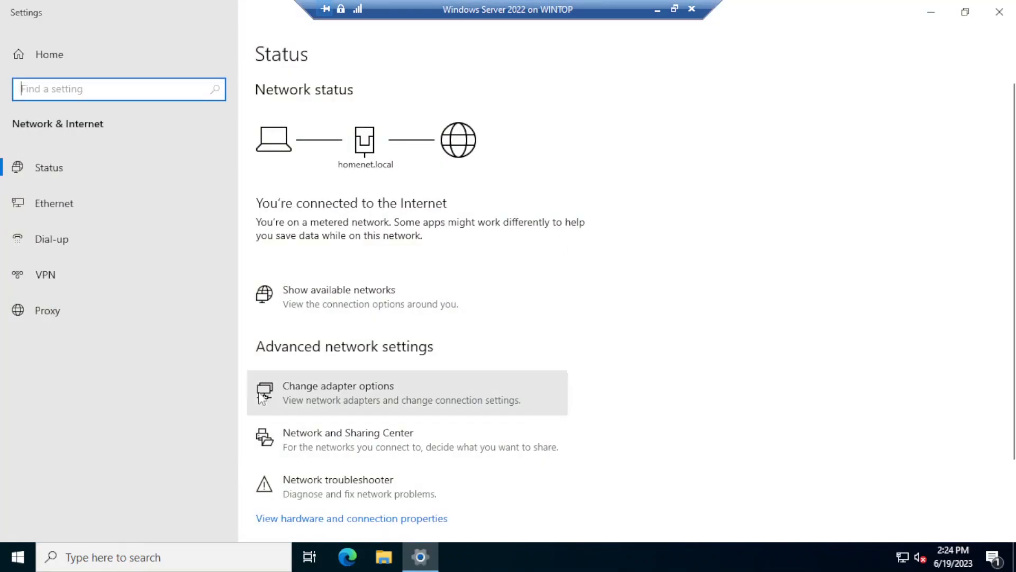
{"action": "left_click", "coordinate": [301, 388]}
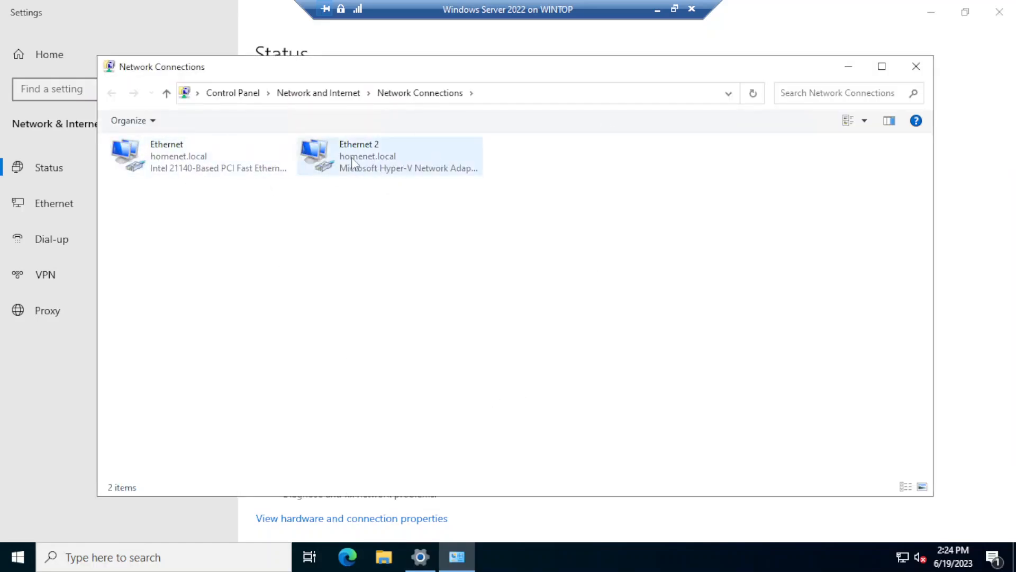
{"action": "right_click", "coordinate": [351, 158]}
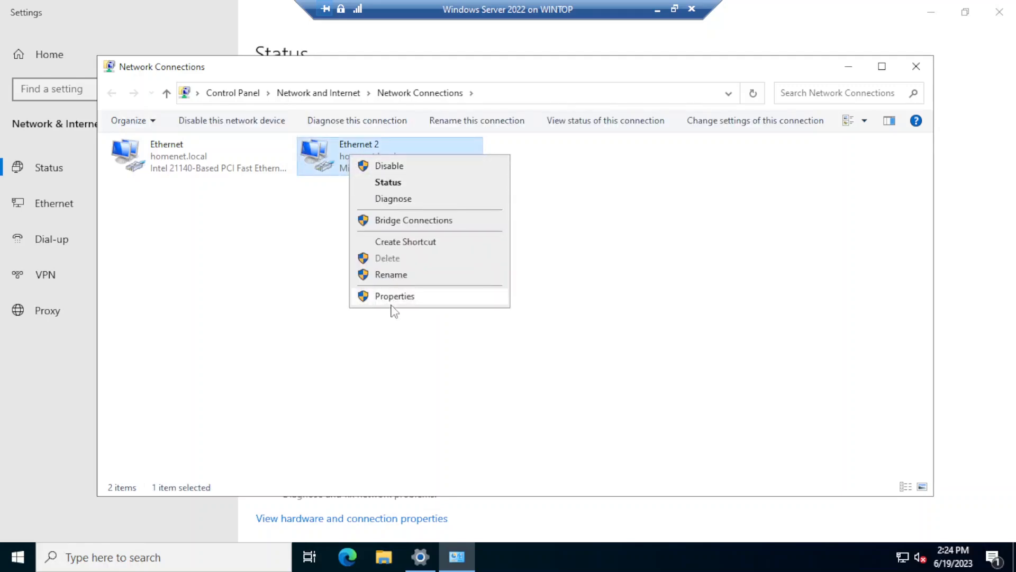
{"action": "left_click", "coordinate": [391, 184]}
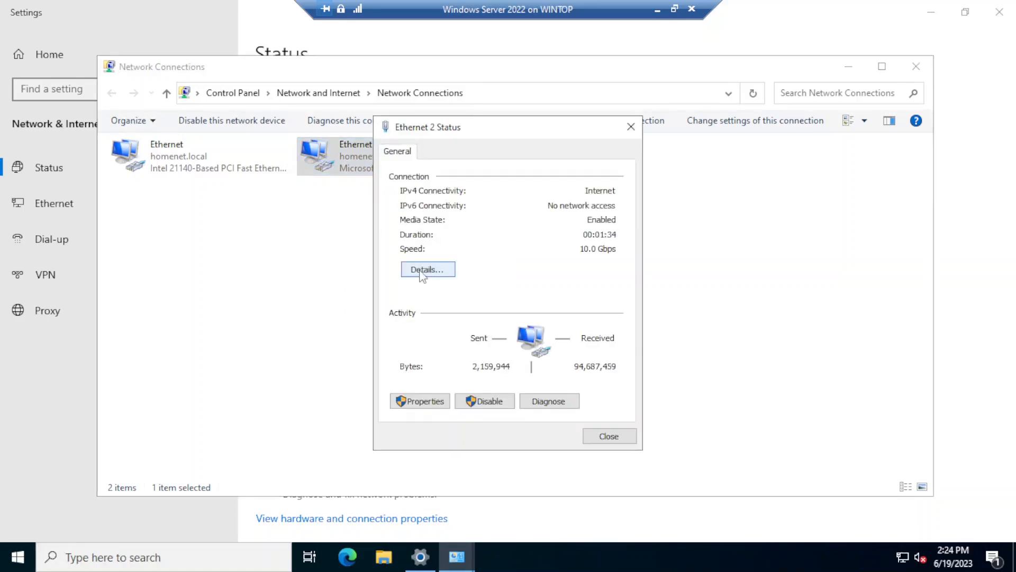
{"action": "left_click", "coordinate": [422, 272]}
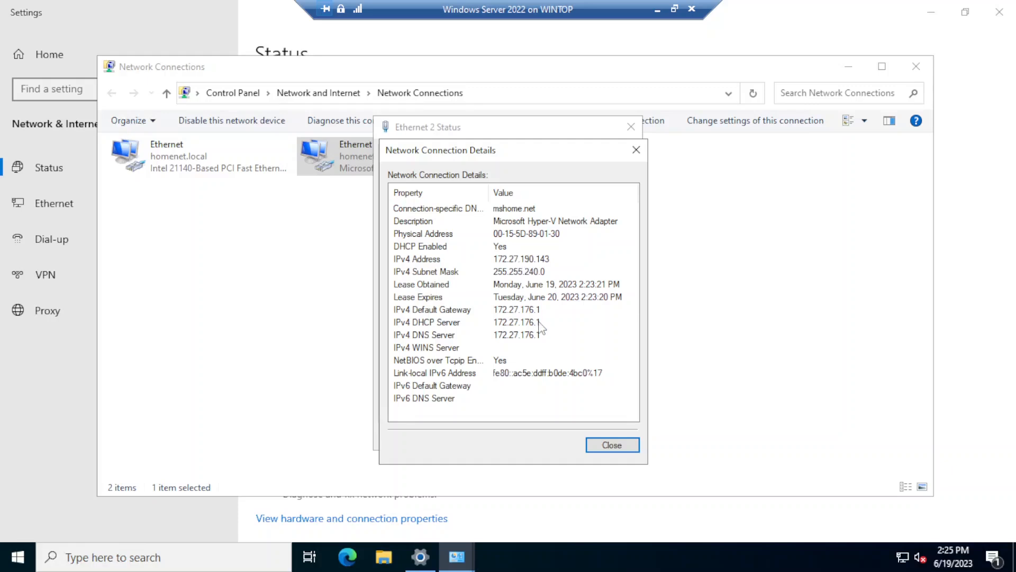
Step: Close the Details, Status, Network Connections and Settings windows to return to the desktop
{"action": "left_click", "coordinate": [619, 447]}
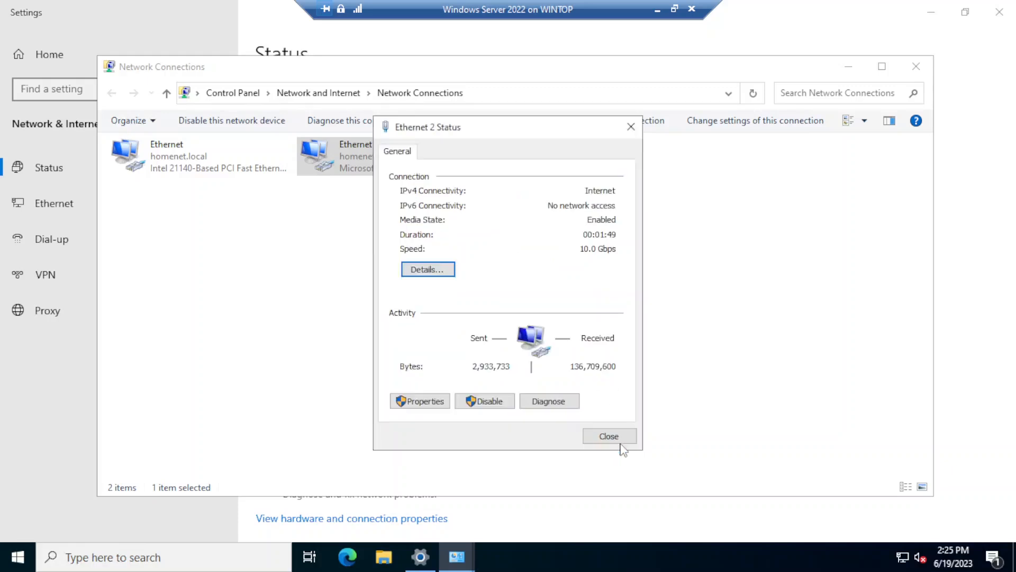
{"action": "left_click", "coordinate": [612, 437]}
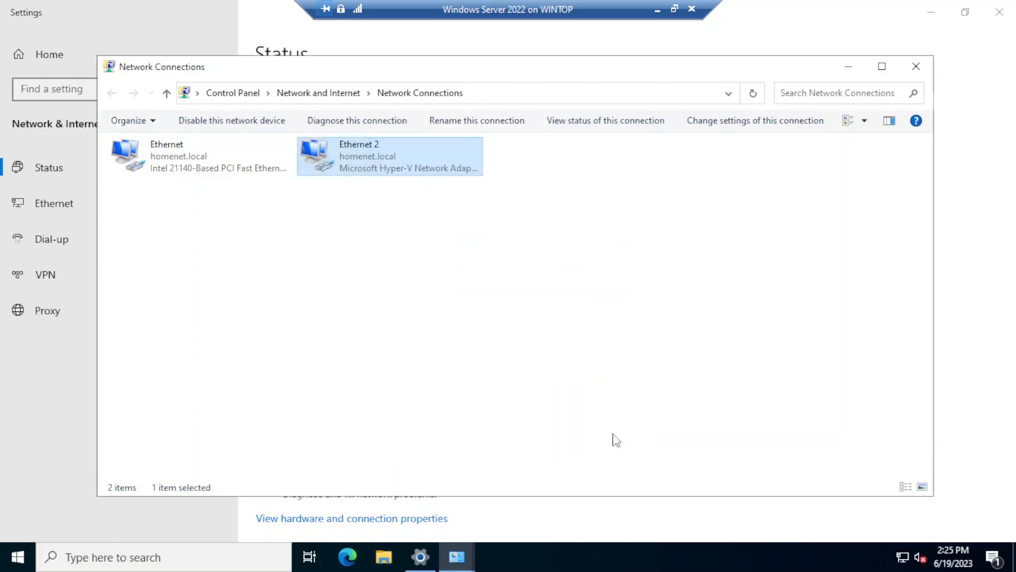
{"action": "left_click", "coordinate": [920, 68]}
{"action": "left_click", "coordinate": [999, 11]}
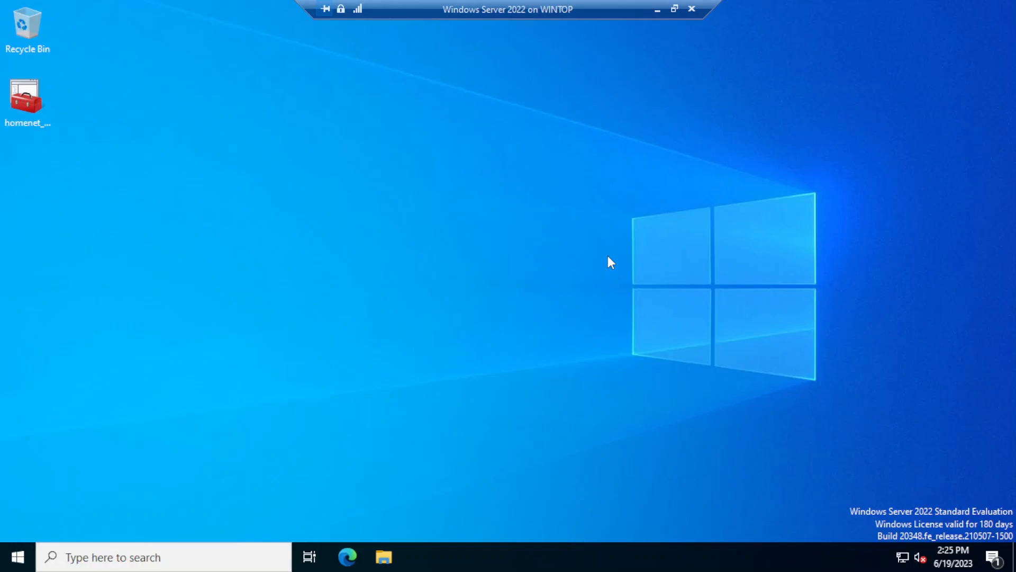
Step: Launch cmd from the Run prompt and start a ping to google.com (typed 'gogole.co')
{"action": "key", "text": "super+r"}
{"action": "type", "text": "cmd"}
{"action": "key", "text": "Return"}
{"action": "type", "text": "ping "}
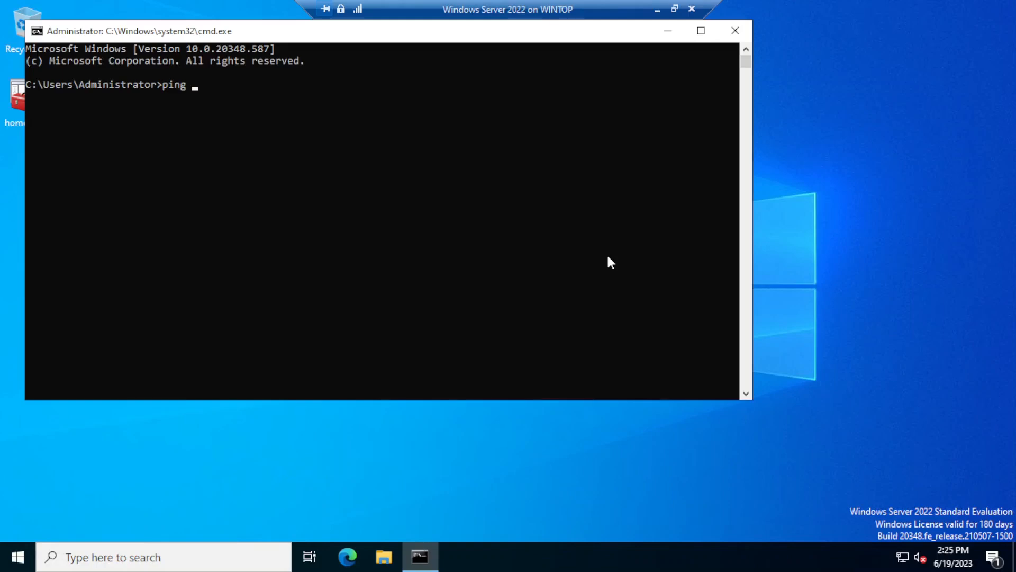
{"action": "type", "text": "gogo"}
{"action": "type", "text": "le.com"}
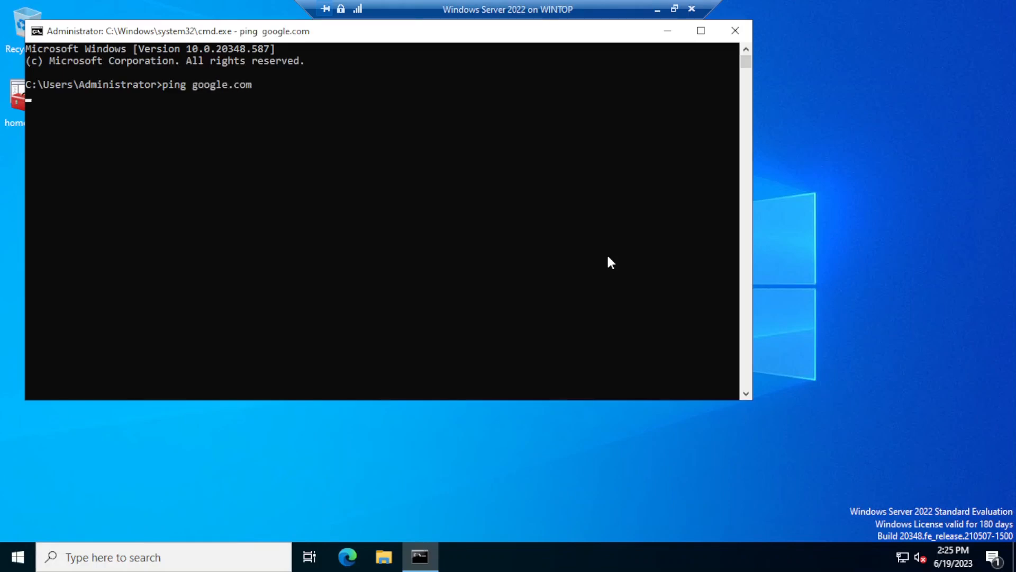
{"action": "key", "text": "Return"}
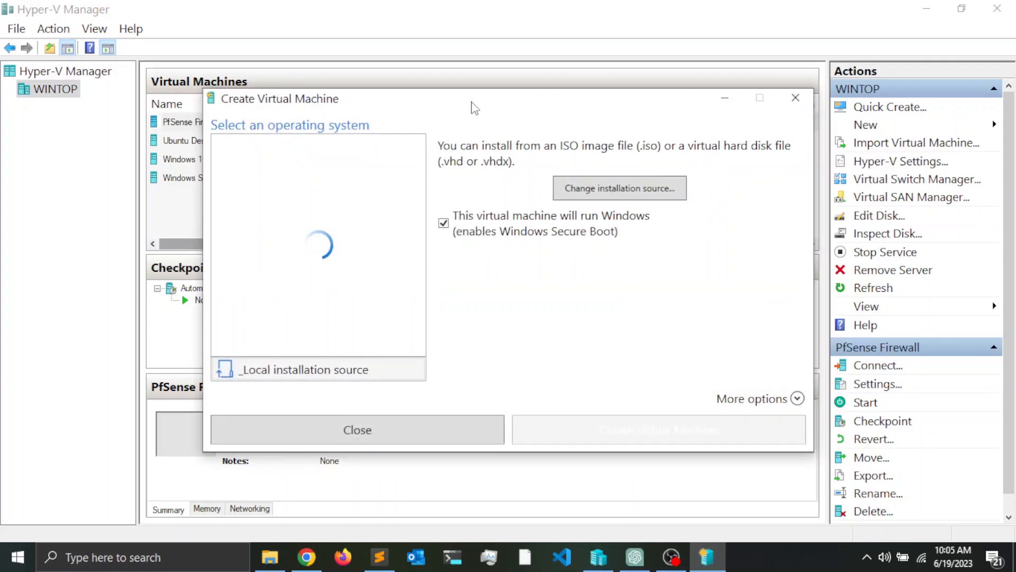
Step: In Quick Create, choose the Windows 11 dev environment image and expand More options
{"action": "left_click_drag", "start_coordinate": [472, 106], "coordinate": [445, 74]}
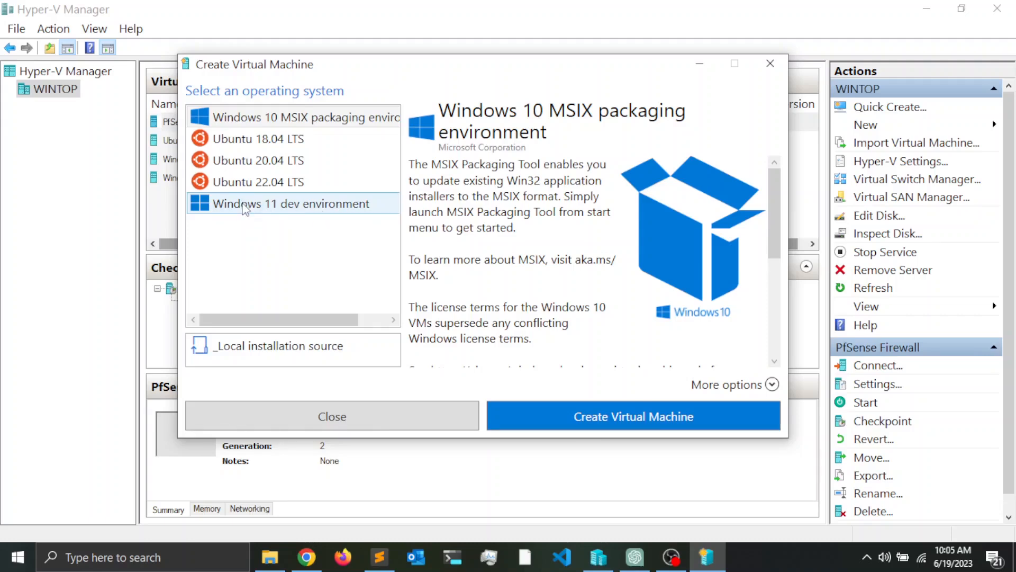
{"action": "left_click", "coordinate": [244, 206]}
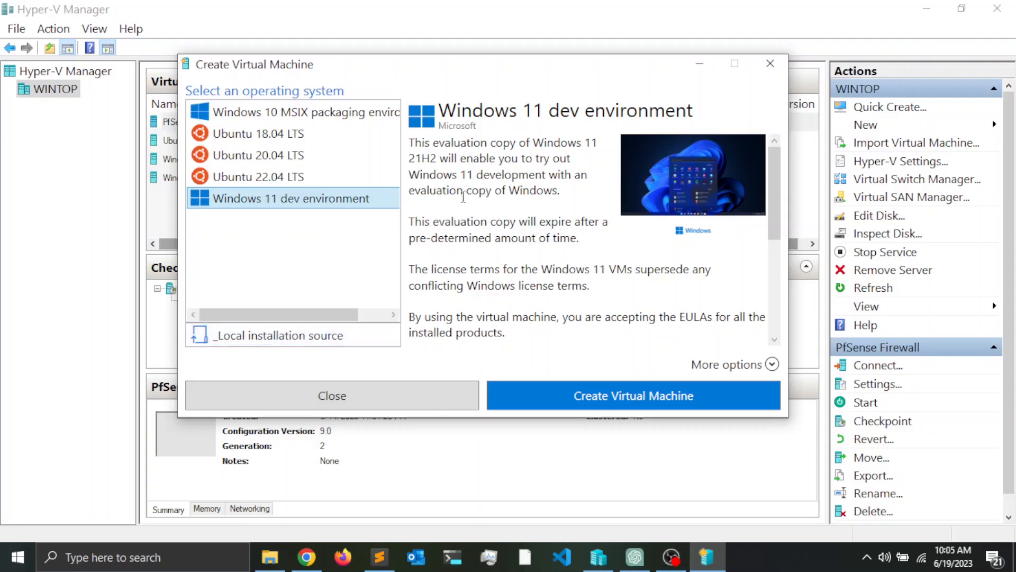
{"action": "scroll", "coordinate": [508, 223], "scroll_direction": "down", "scroll_amount": 5}
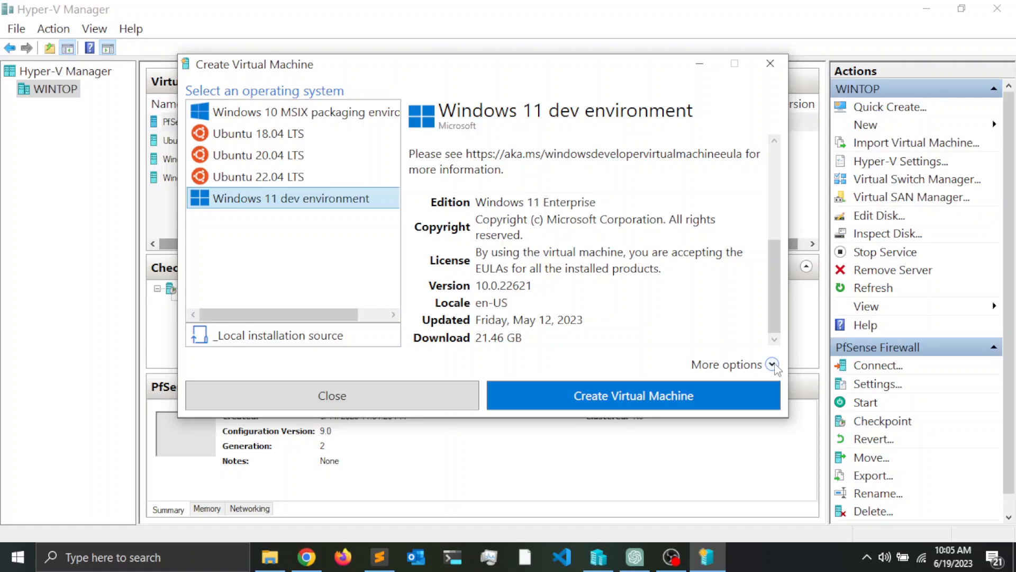
{"action": "left_click", "coordinate": [773, 365]}
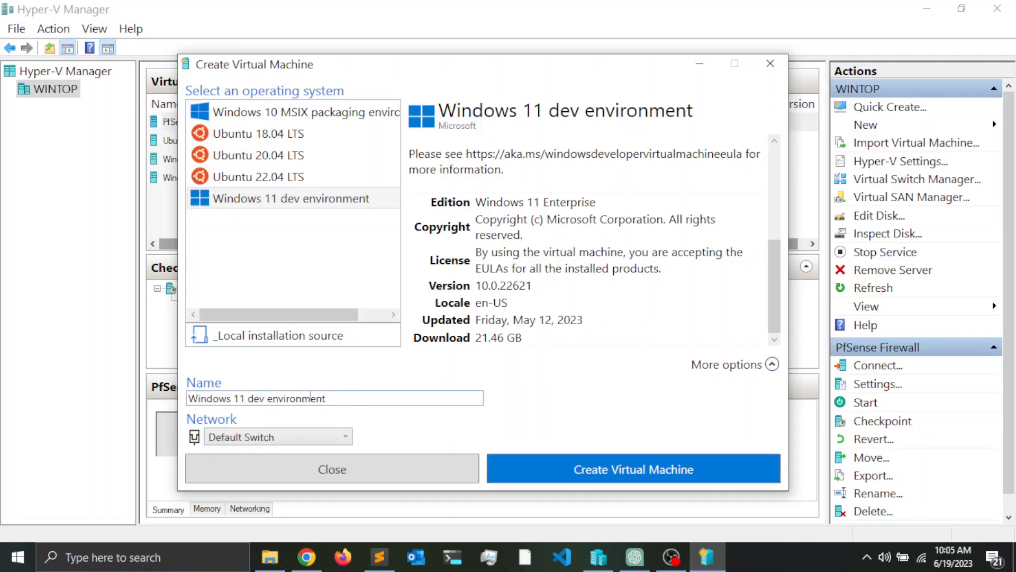
Step: Rename the machine to 'Windows 11 dev home 1', create it and start the image download
{"action": "left_click_drag", "start_coordinate": [402, 71], "coordinate": [517, 56]}
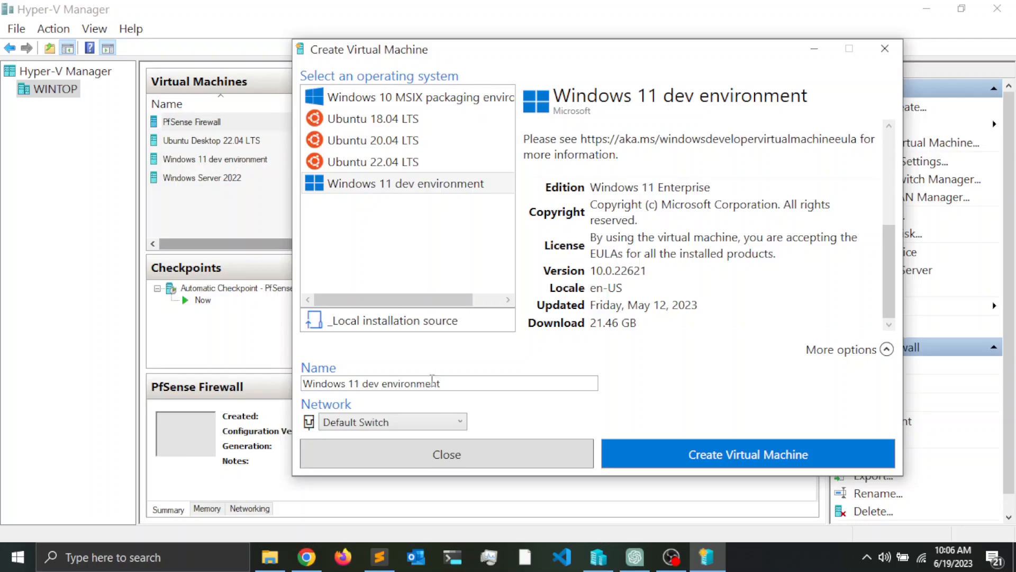
{"action": "triple_click", "coordinate": [447, 385]}
{"action": "left_click", "coordinate": [455, 378]}
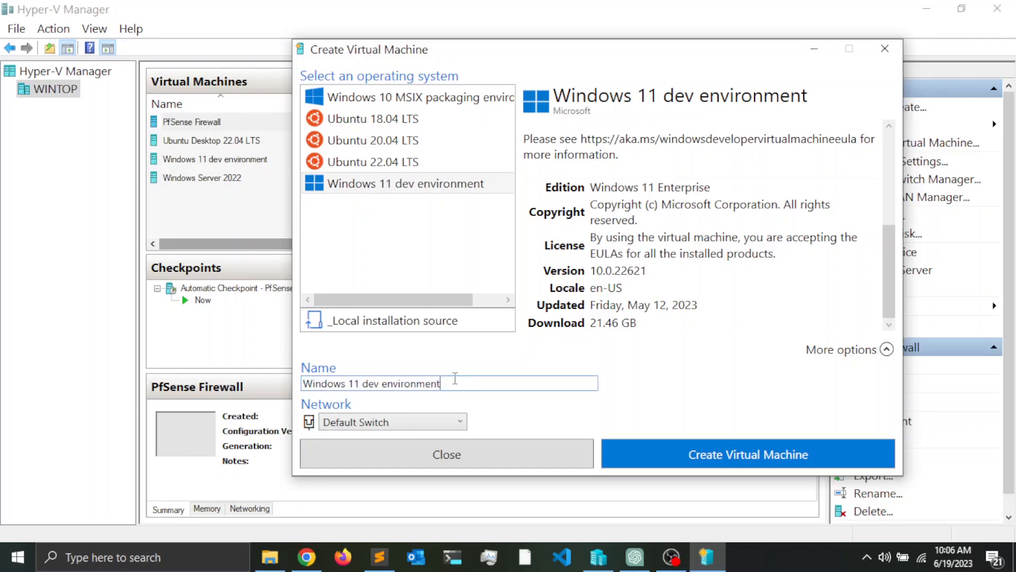
{"action": "key", "text": "BackSpace"}
{"action": "key", "text": "BackSpace"}
{"action": "key", "text": "BackSpace"}
{"action": "key", "text": "BackSpace"}
{"action": "key", "text": "BackSpace"}
{"action": "key", "text": "BackSpace"}
{"action": "key", "text": "BackSpace"}
{"action": "key", "text": "BackSpace"}
{"action": "key", "text": "BackSpace"}
{"action": "key", "text": "BackSpace"}
{"action": "key", "text": "BackSpace"}
{"action": "key", "text": "BackSpace"}
{"action": "key", "text": "BackSpace"}
{"action": "key", "text": "BackSpace"}
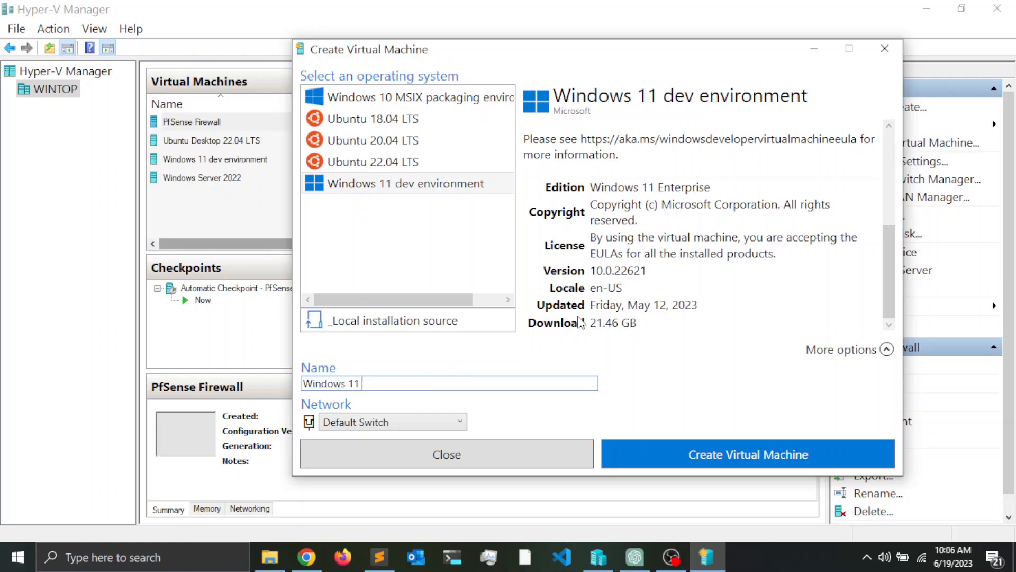
{"action": "type", "text": "dev home 1"}
{"action": "left_click", "coordinate": [649, 459]}
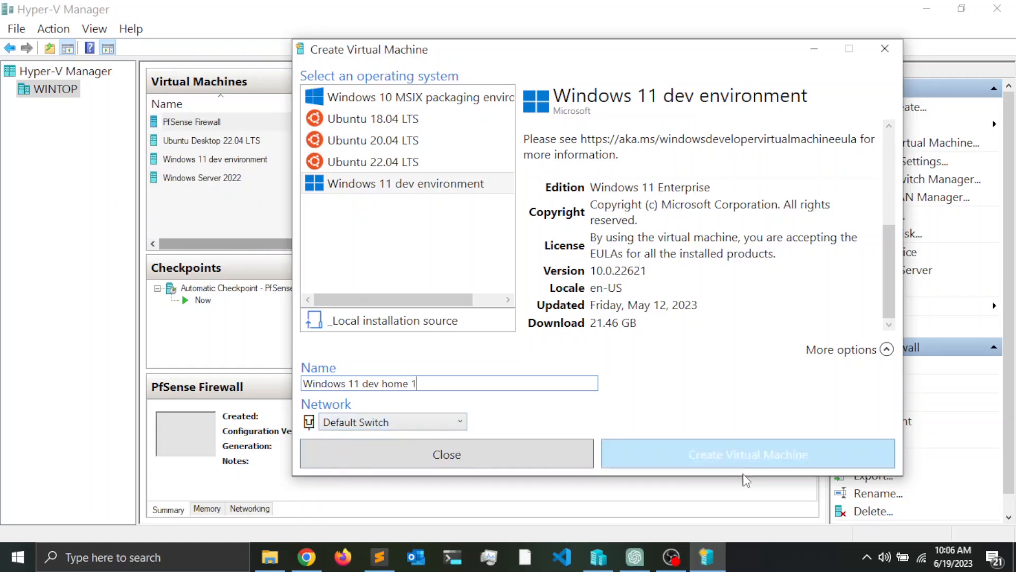
{"action": "left_click", "coordinate": [738, 458]}
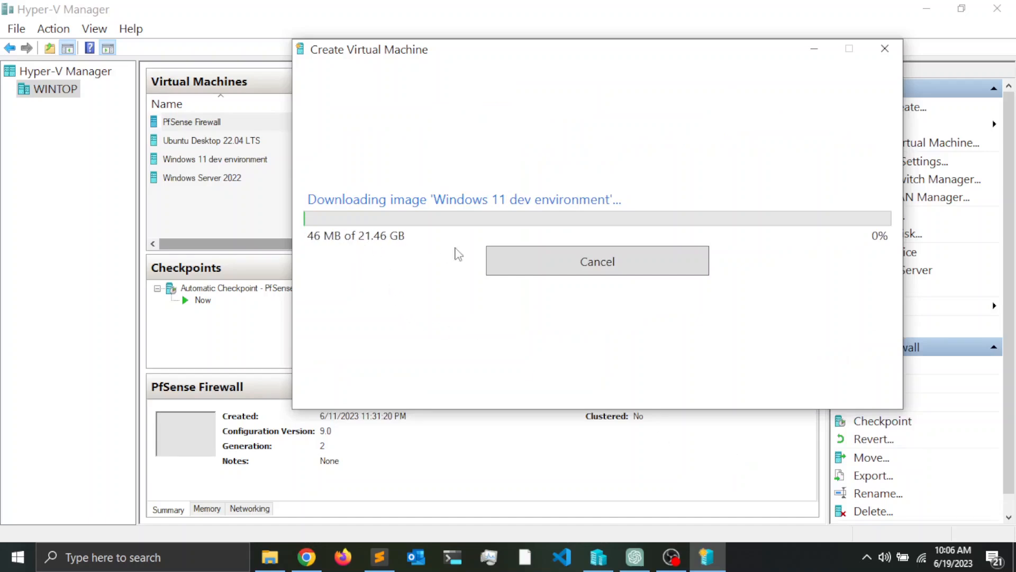
Step: Wait for the 21.46 GB Windows 11 image to download and extract until creation succeeds
{"action": "left_click_drag", "start_coordinate": [622, 53], "coordinate": [513, 126]}
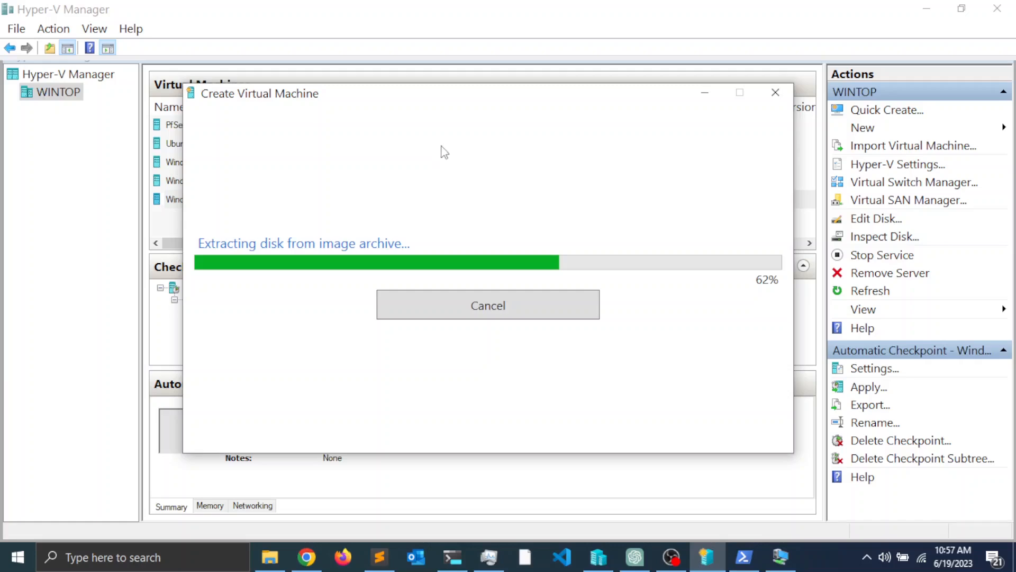
{"action": "left_click_drag", "start_coordinate": [501, 98], "coordinate": [493, 126]}
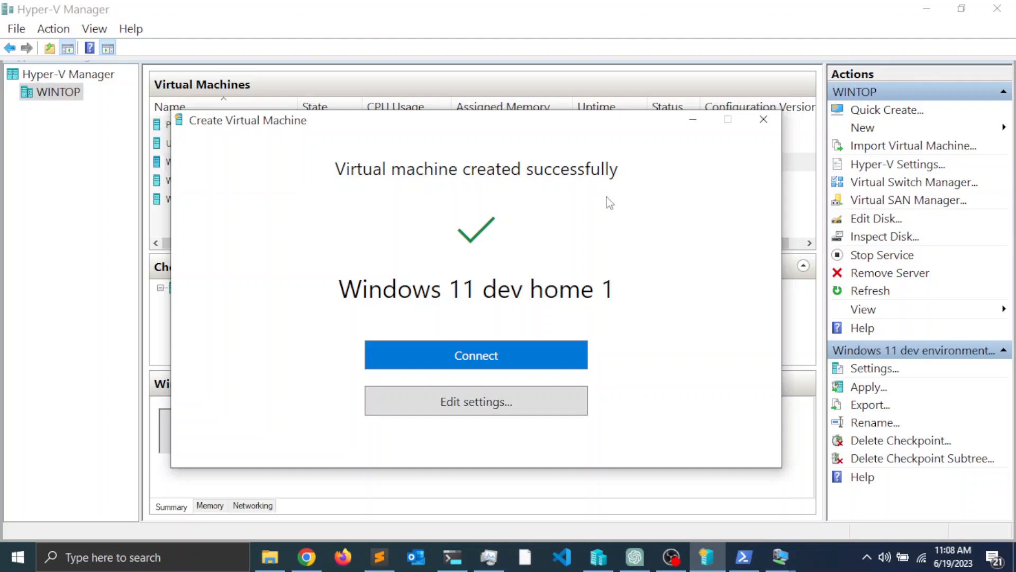
{"action": "left_click", "coordinate": [468, 363]}
Step: In Windows 11 dev home 1's Memory settings, set RAM, minimum and maximum RAM to 4096 MB
{"action": "left_click", "coordinate": [473, 400]}
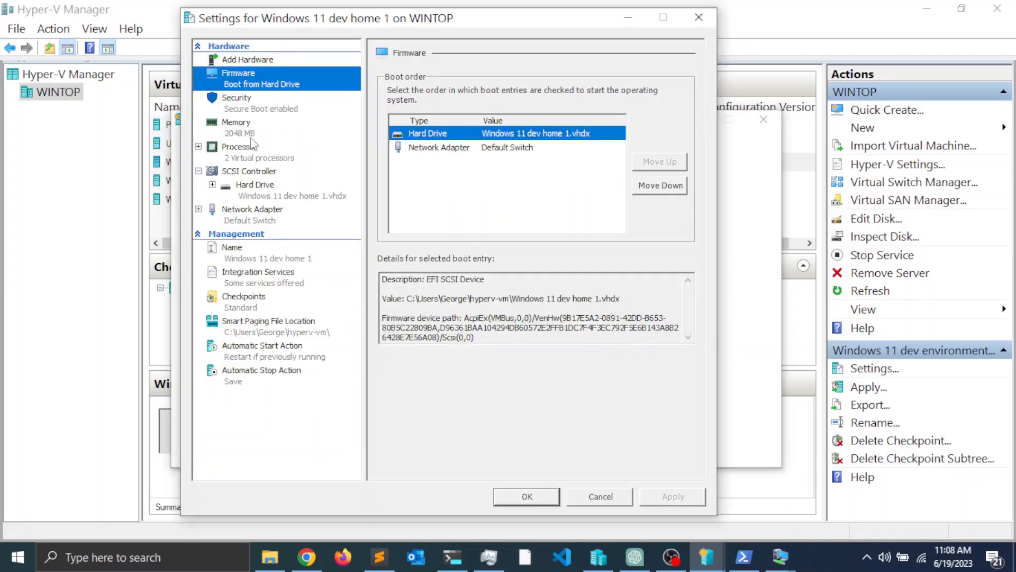
{"action": "left_click", "coordinate": [236, 125]}
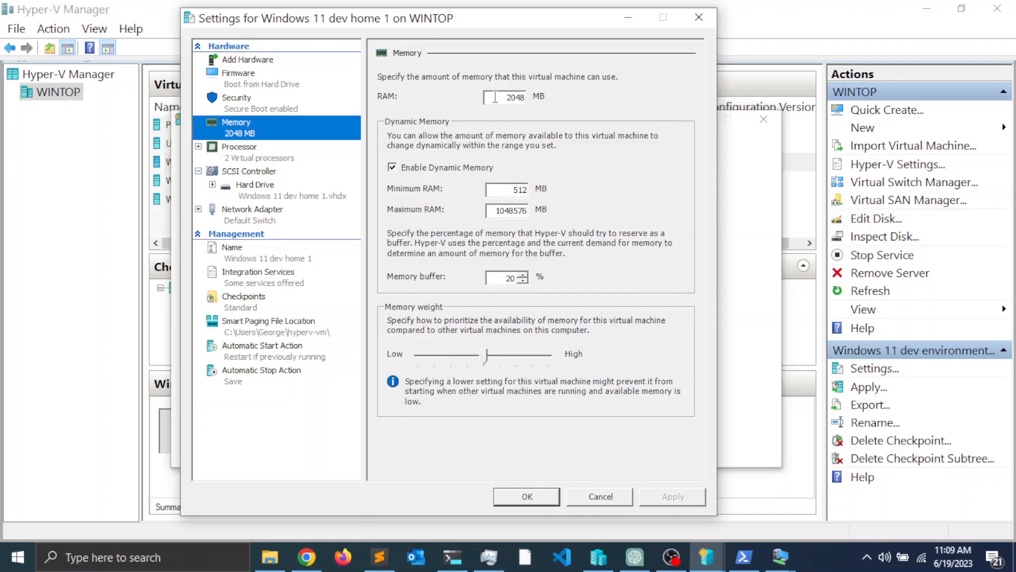
{"action": "left_click_drag", "start_coordinate": [495, 97], "coordinate": [593, 97]}
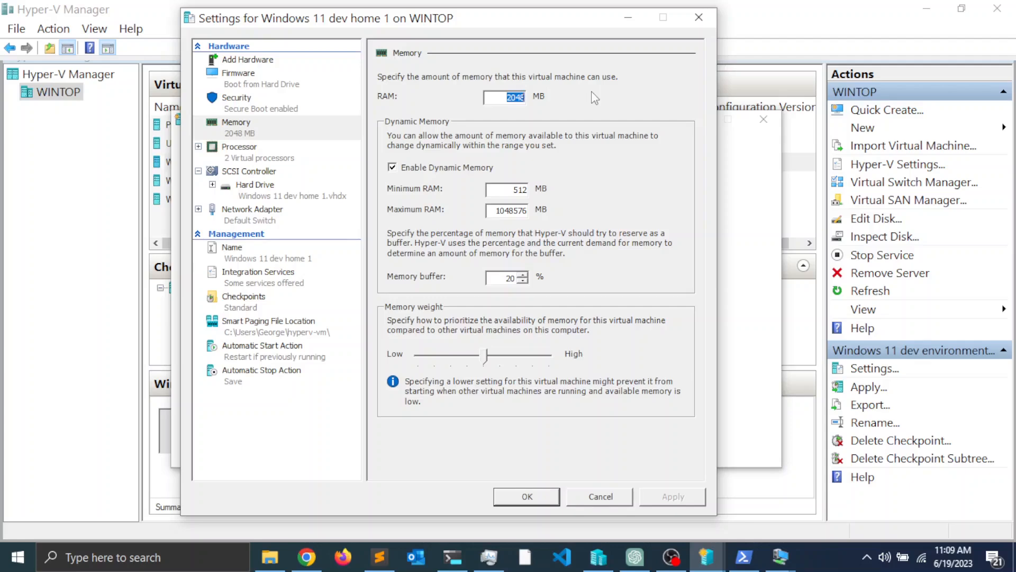
{"action": "key", "text": "Left"}
{"action": "left_click_drag", "start_coordinate": [502, 98], "coordinate": [563, 94]}
{"action": "type", "text": "4096"}
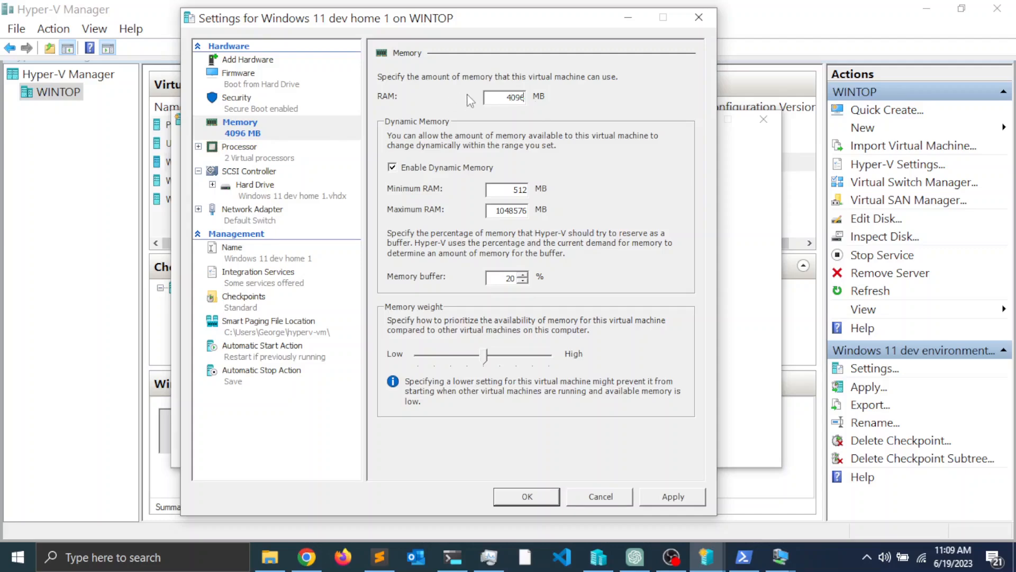
{"action": "double_click", "coordinate": [512, 189]}
{"action": "type", "text": "4096"}
{"action": "double_click", "coordinate": [497, 211]}
{"action": "type", "text": "4096"}
Step: Save the memory settings, then connect, start Windows 11 dev home 1 full screen and sign in
{"action": "left_click", "coordinate": [528, 499]}
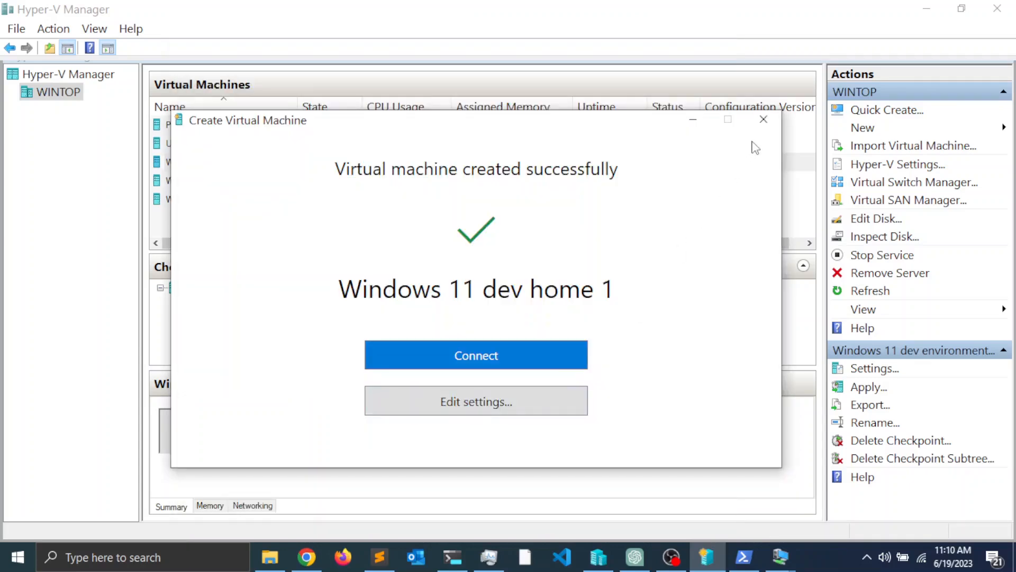
{"action": "left_click", "coordinate": [485, 362]}
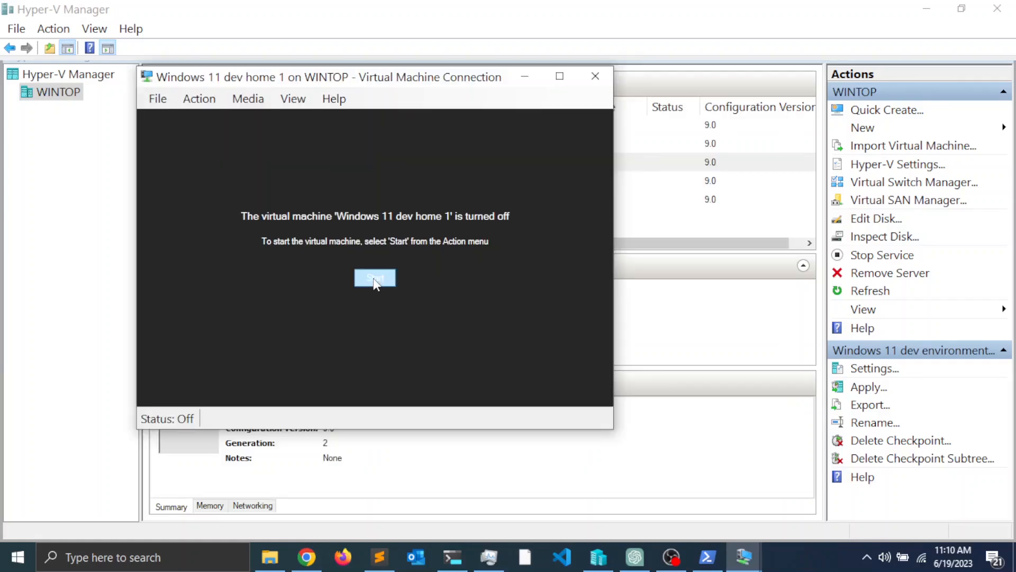
{"action": "left_click", "coordinate": [377, 275]}
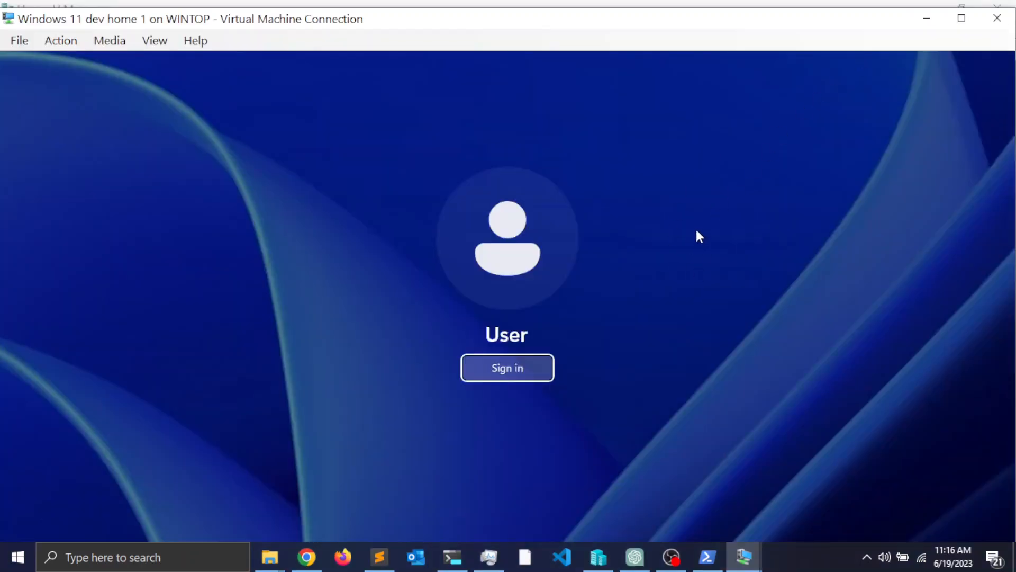
{"action": "left_click", "coordinate": [959, 20]}
{"action": "left_click", "coordinate": [519, 321]}
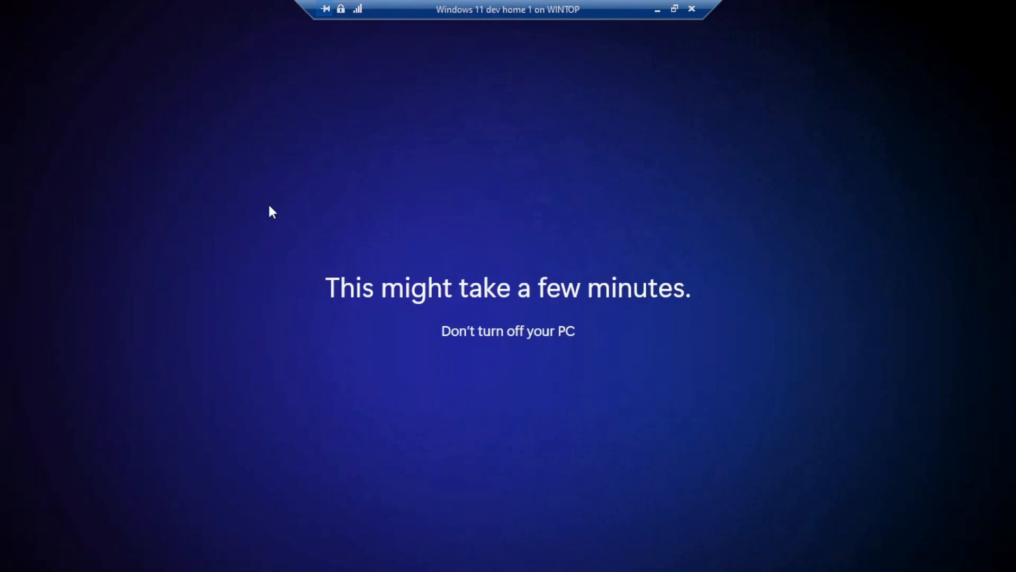